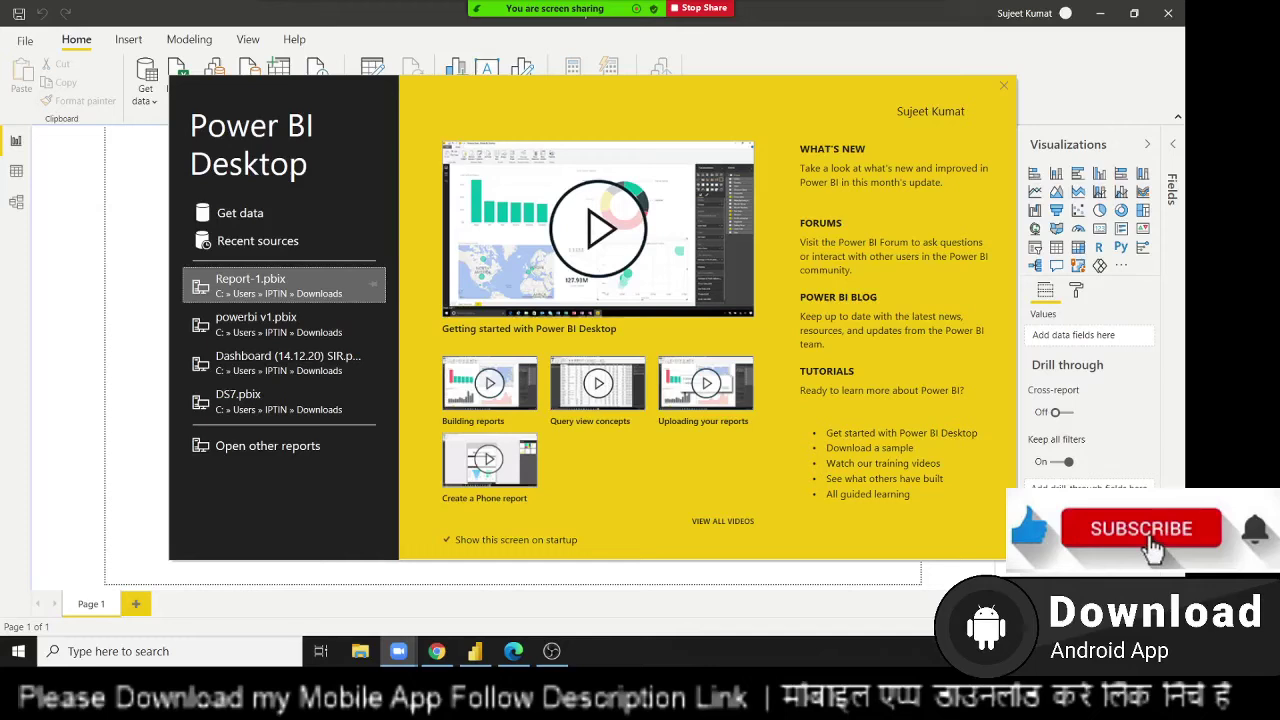
Dismiss the start-up screen and connect to an Excel workbook data source
{"action": "left_click", "coordinate": [753, 623]}
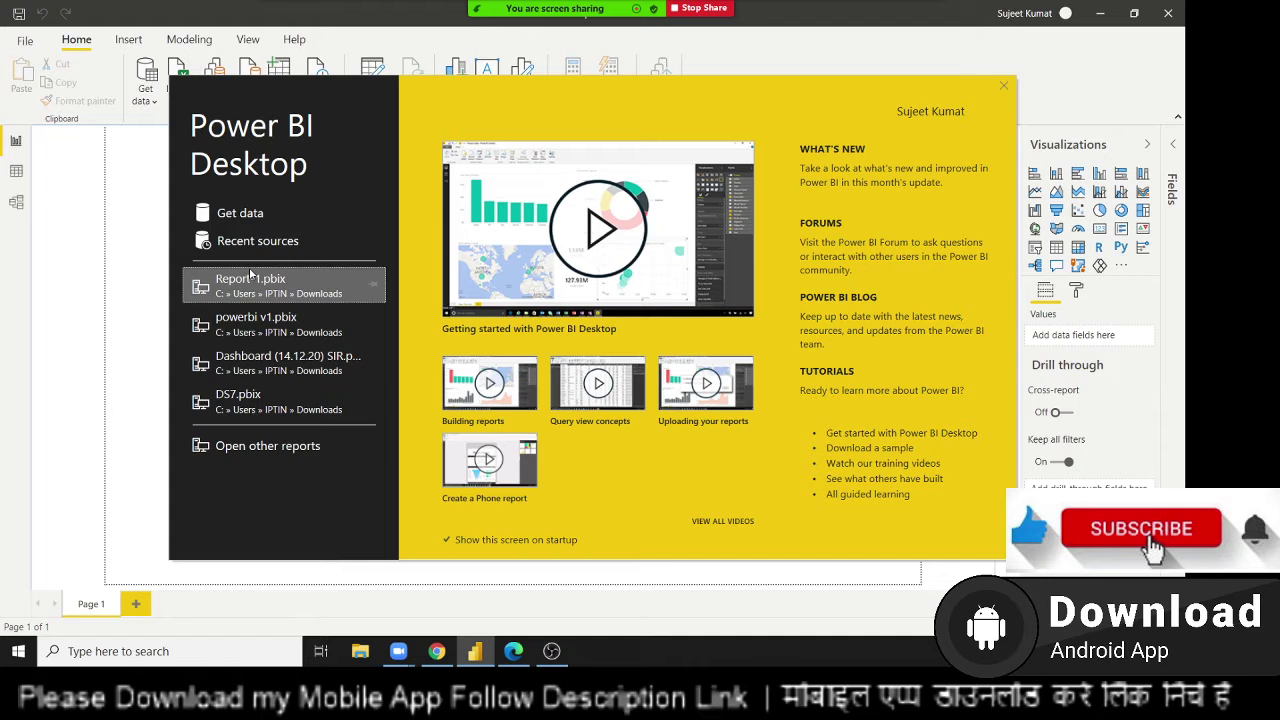
{"action": "left_click", "coordinate": [238, 215]}
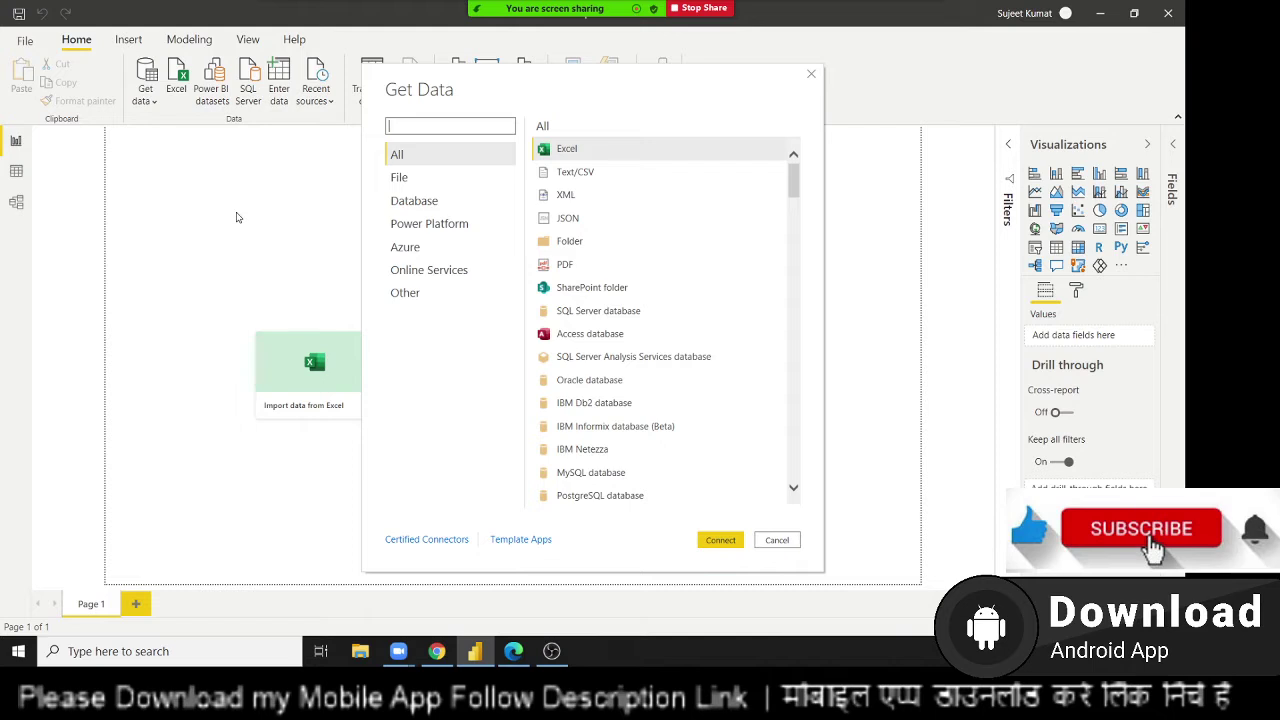
{"action": "left_click", "coordinate": [652, 165]}
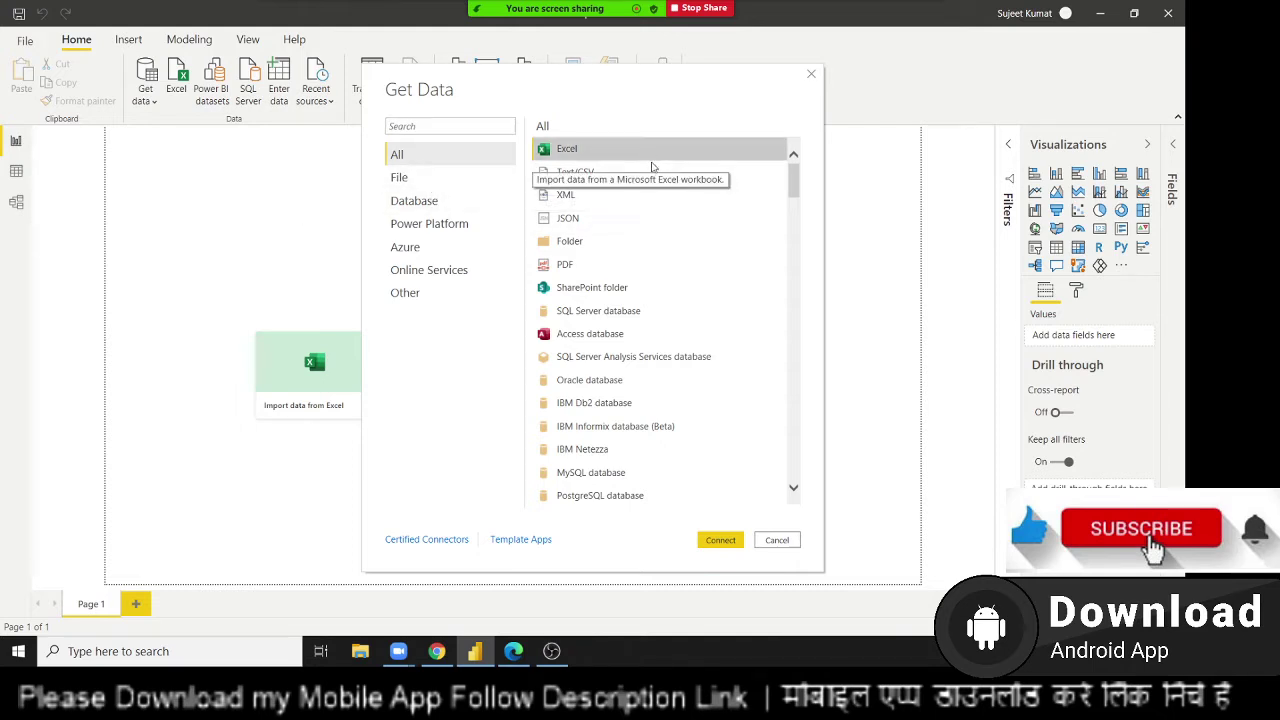
{"action": "left_click", "coordinate": [722, 541]}
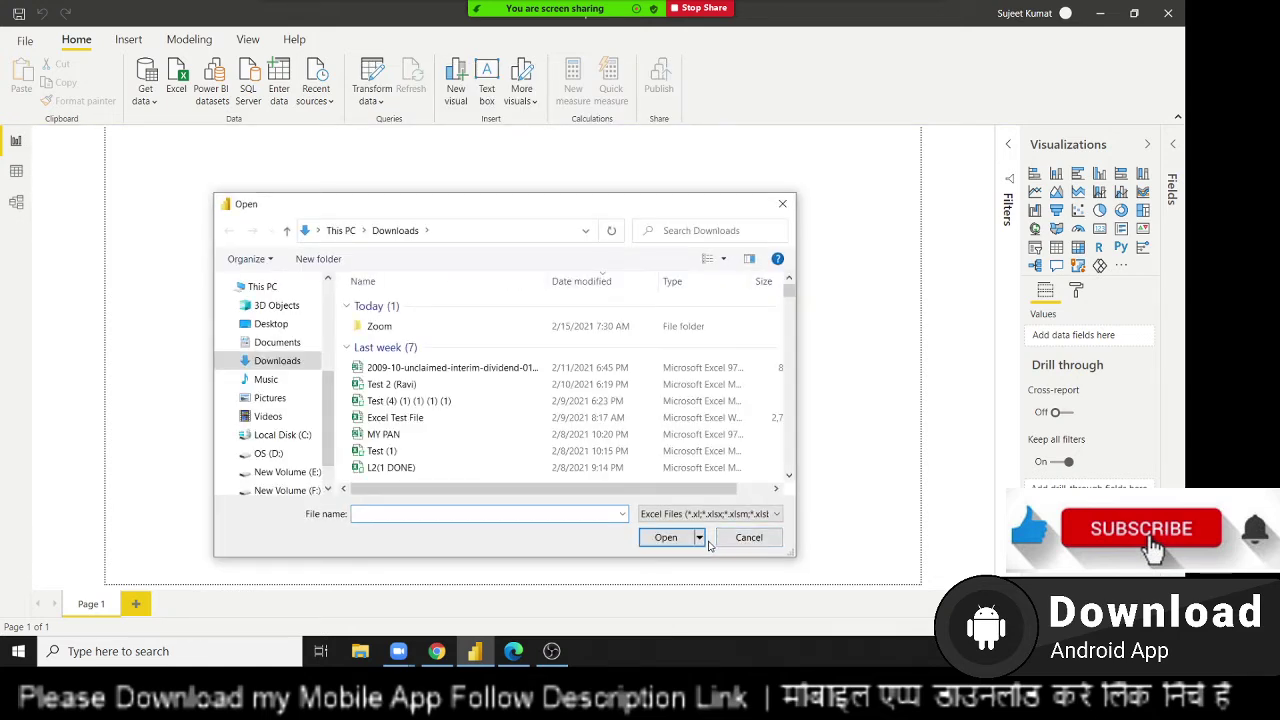
Pick the DataP workbook in the Downloads folder and open it
{"action": "scroll", "coordinate": [400, 398], "scroll_direction": "down", "scroll_amount": 5}
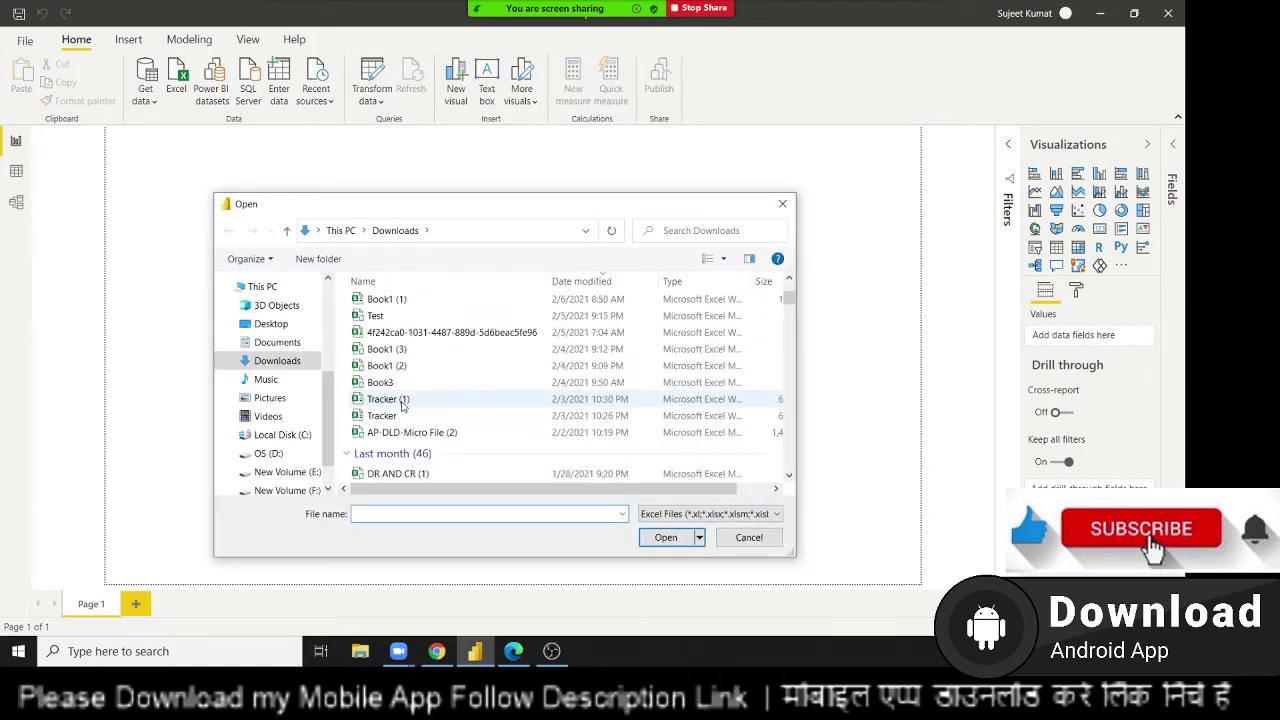
{"action": "scroll", "coordinate": [443, 406], "scroll_direction": "down", "scroll_amount": 3}
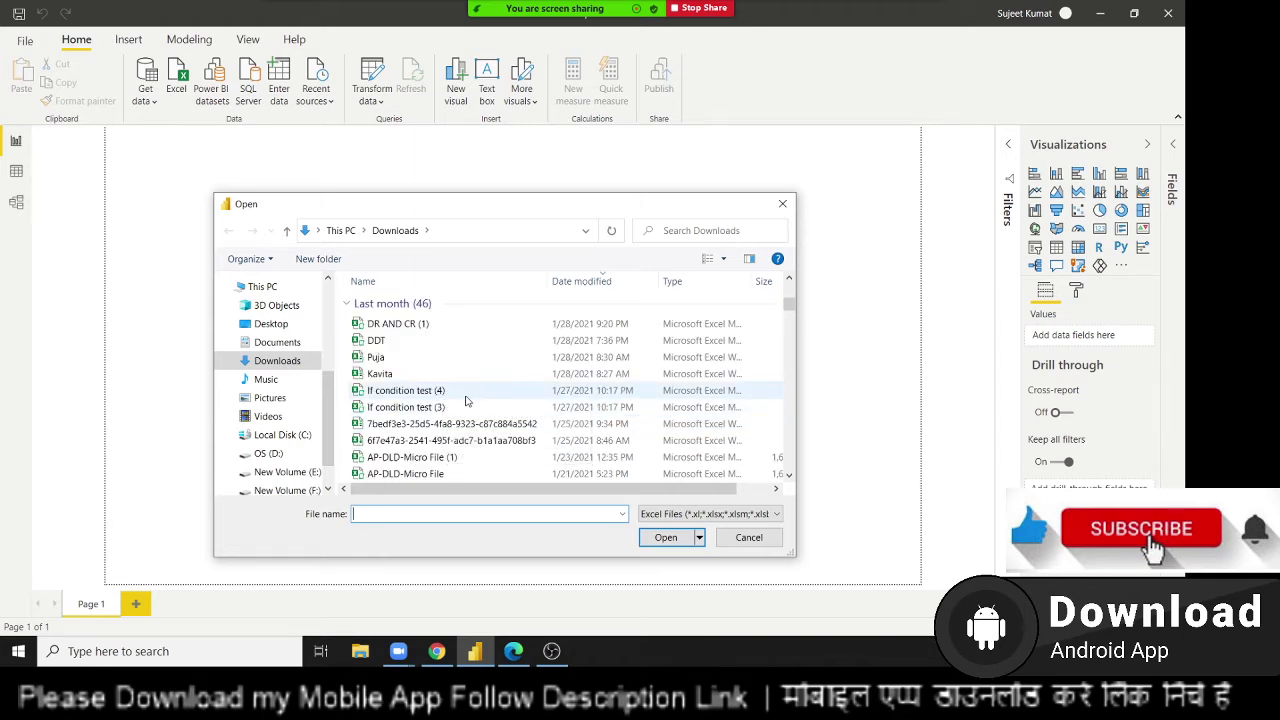
{"action": "scroll", "coordinate": [466, 401], "scroll_direction": "down", "scroll_amount": 2}
{"action": "scroll", "coordinate": [466, 401], "scroll_direction": "down", "scroll_amount": 2}
{"action": "scroll", "coordinate": [466, 401], "scroll_direction": "down", "scroll_amount": 2}
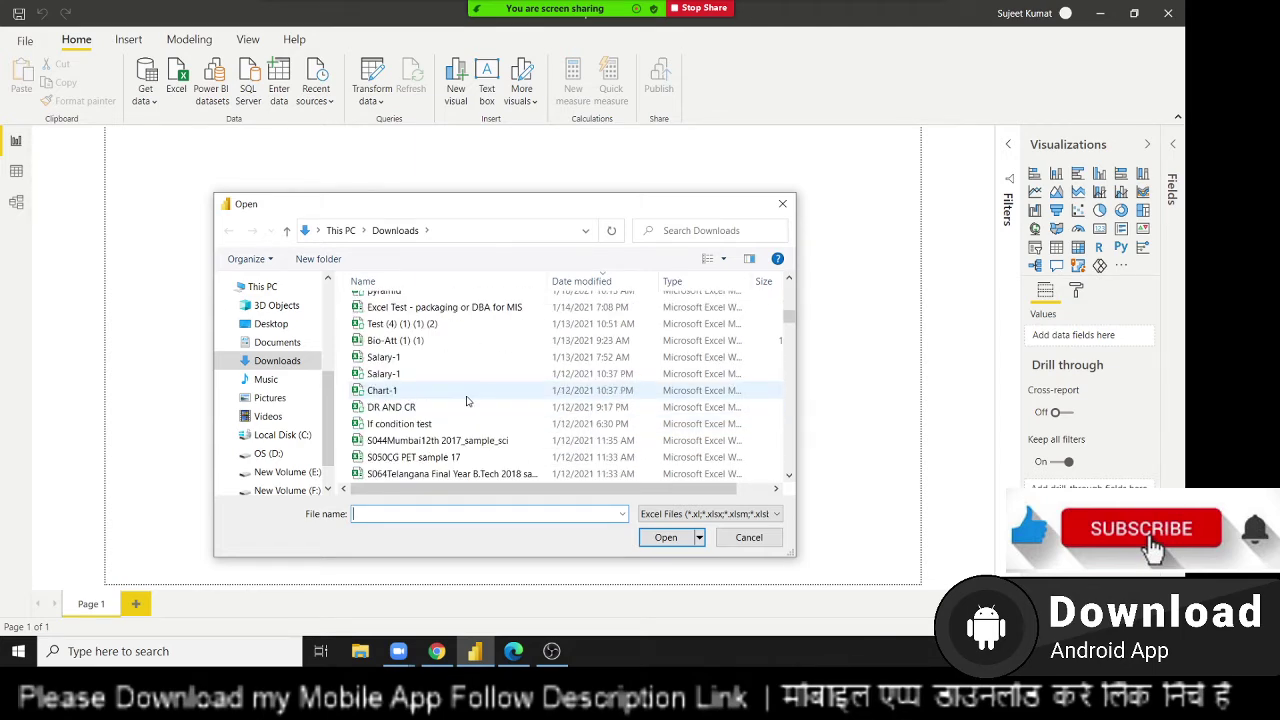
{"action": "scroll", "coordinate": [468, 400], "scroll_direction": "down", "scroll_amount": 1}
{"action": "scroll", "coordinate": [470, 395], "scroll_direction": "down", "scroll_amount": 1}
{"action": "scroll", "coordinate": [475, 386], "scroll_direction": "down", "scroll_amount": 1}
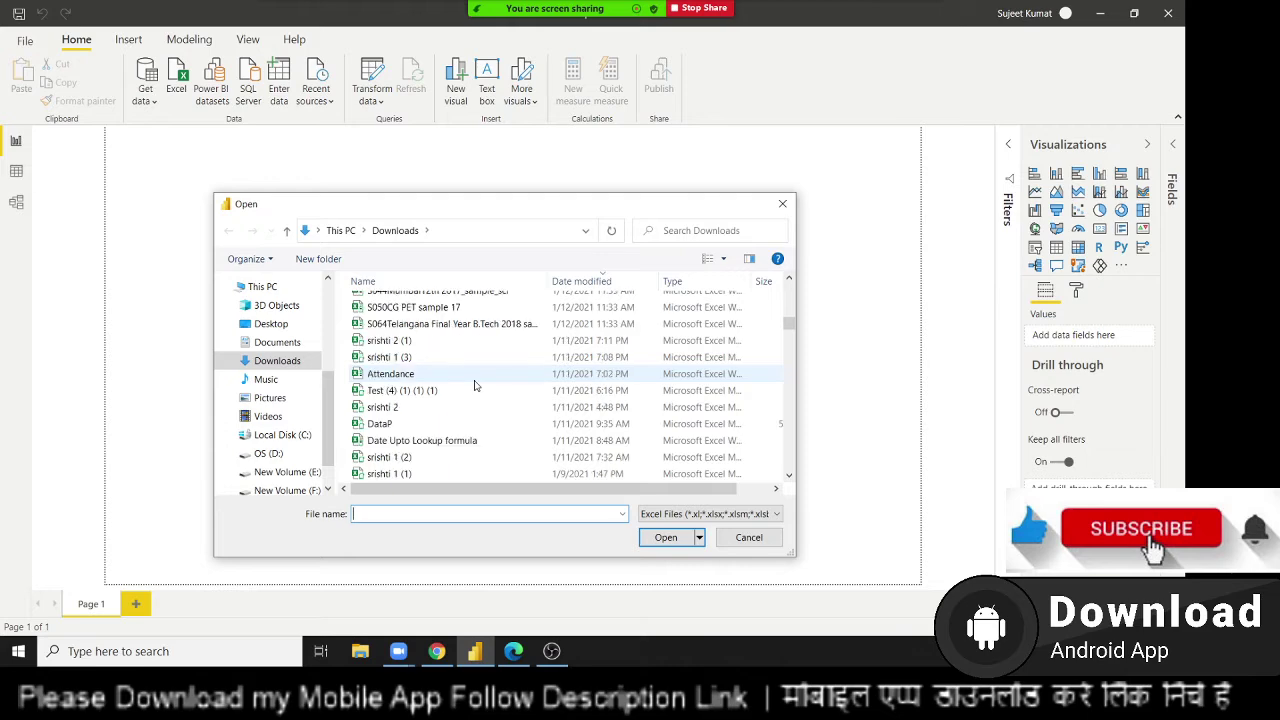
{"action": "scroll", "coordinate": [475, 386], "scroll_direction": "down", "scroll_amount": 1}
{"action": "left_click", "coordinate": [469, 376]}
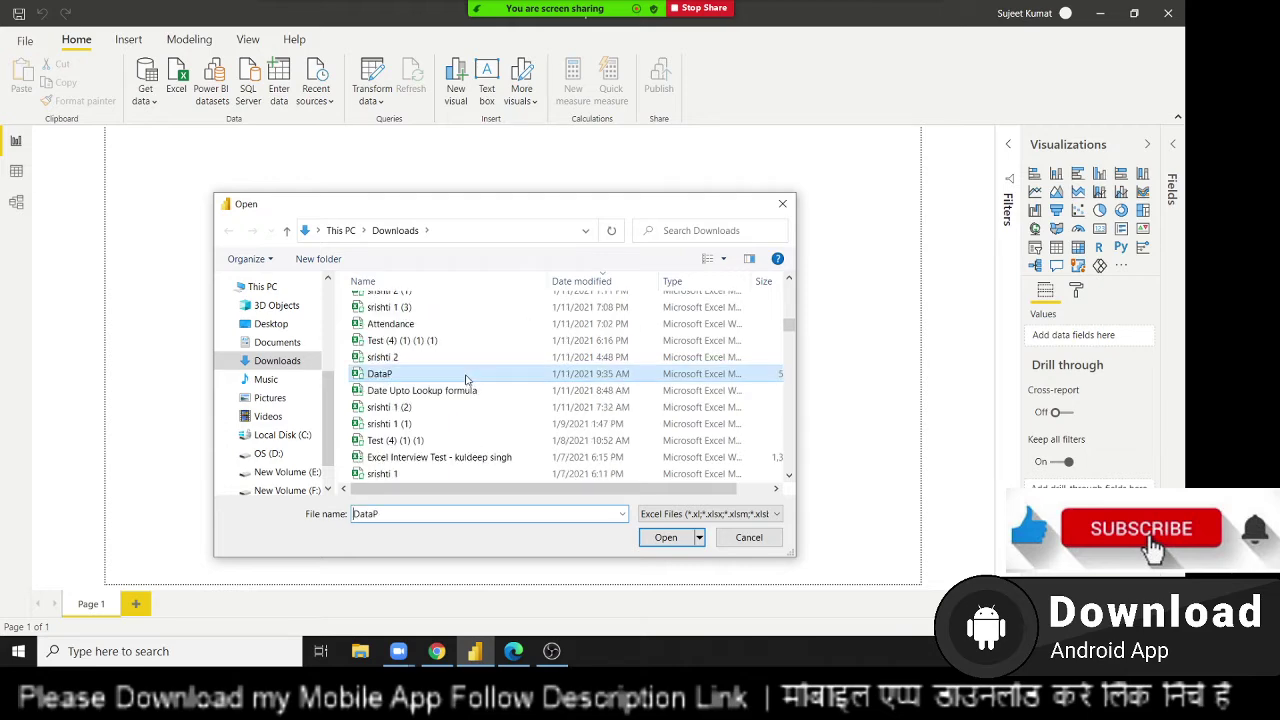
{"action": "left_click", "coordinate": [666, 537]}
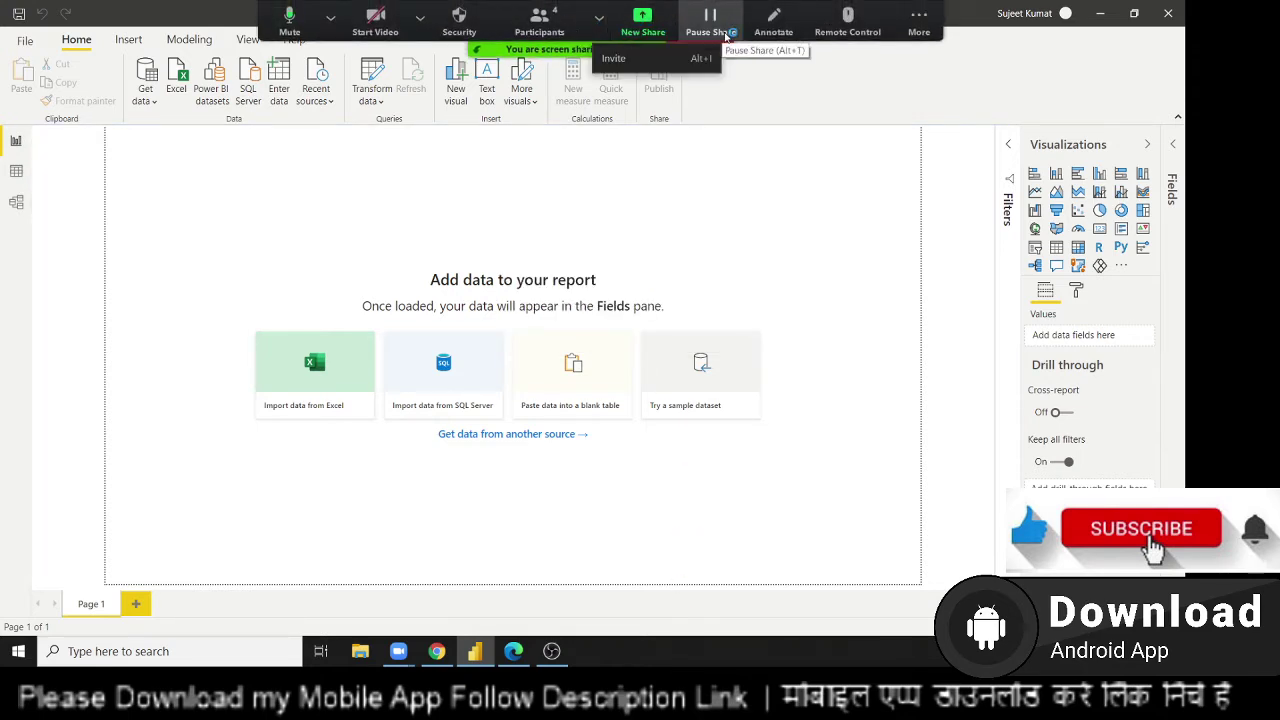
Sketch a freehand annotation over the shared screen, then close the annotation tools
{"action": "left_click", "coordinate": [773, 22]}
{"action": "left_click", "coordinate": [650, 88]}
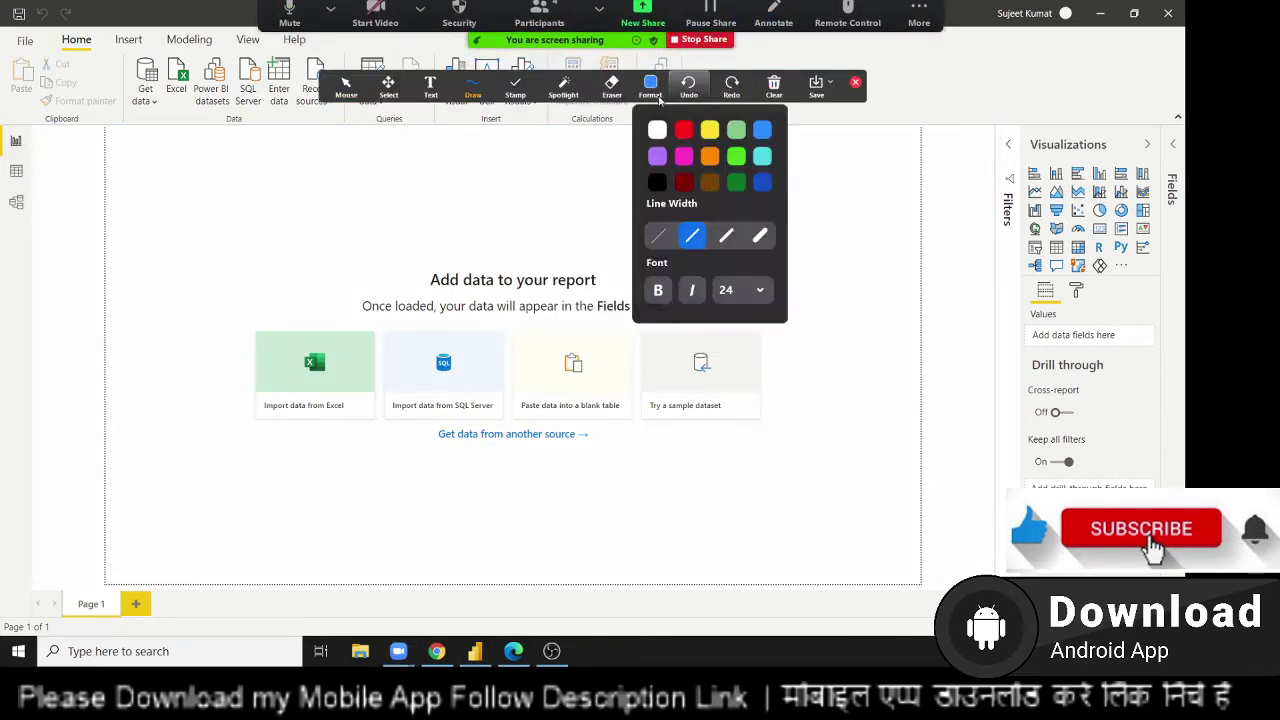
{"action": "left_click", "coordinate": [772, 88]}
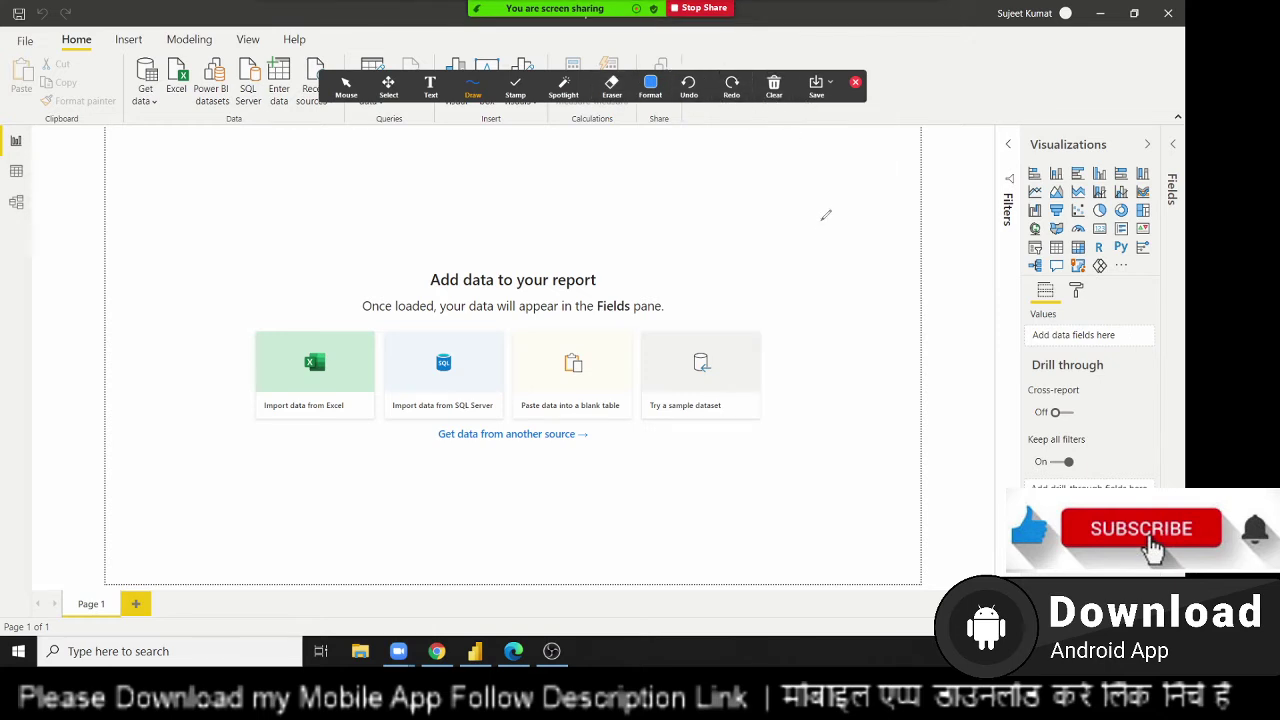
{"action": "mouse_move", "coordinate": [818, 190]}
{"action": "left_mouse_down"}
{"action": "mouse_move", "coordinate": [852, 182]}
{"action": "mouse_move", "coordinate": [832, 210]}
{"action": "mouse_move", "coordinate": [856, 216]}
{"action": "mouse_move", "coordinate": [852, 256]}
{"action": "mouse_move", "coordinate": [828, 266]}
{"action": "mouse_move", "coordinate": [870, 337]}
{"action": "left_mouse_up"}
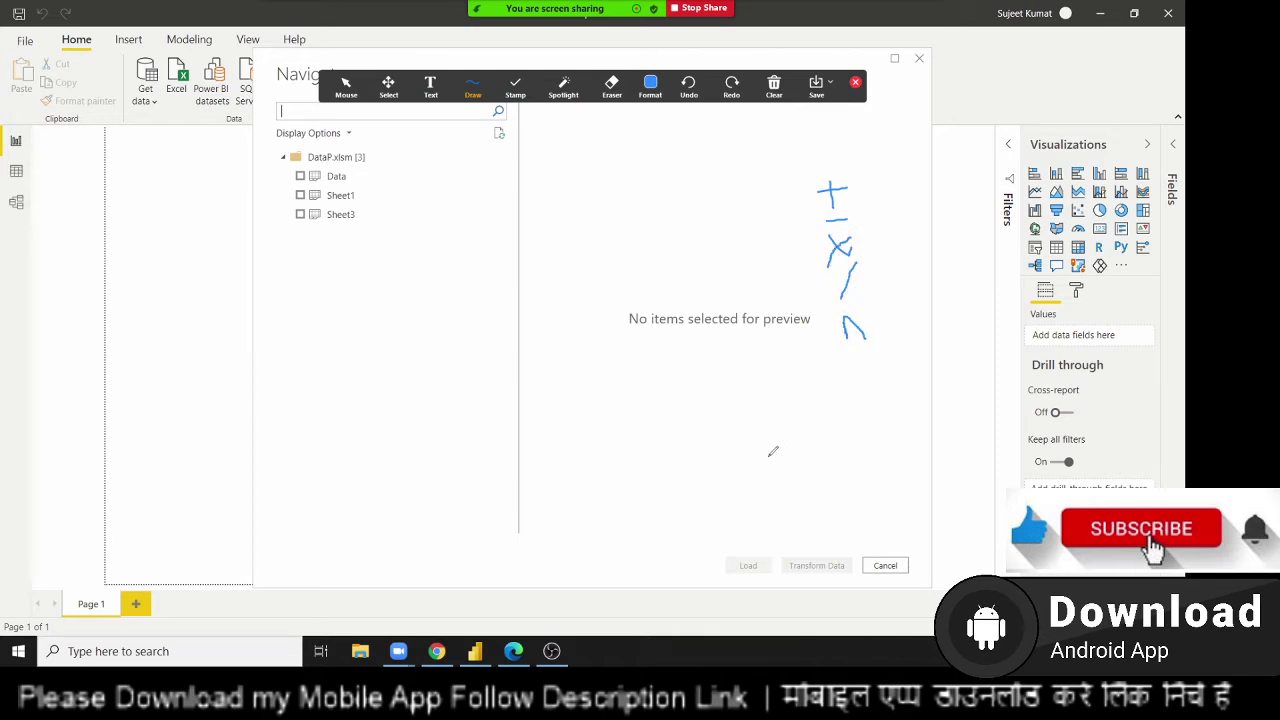
{"action": "left_click", "coordinate": [855, 84]}
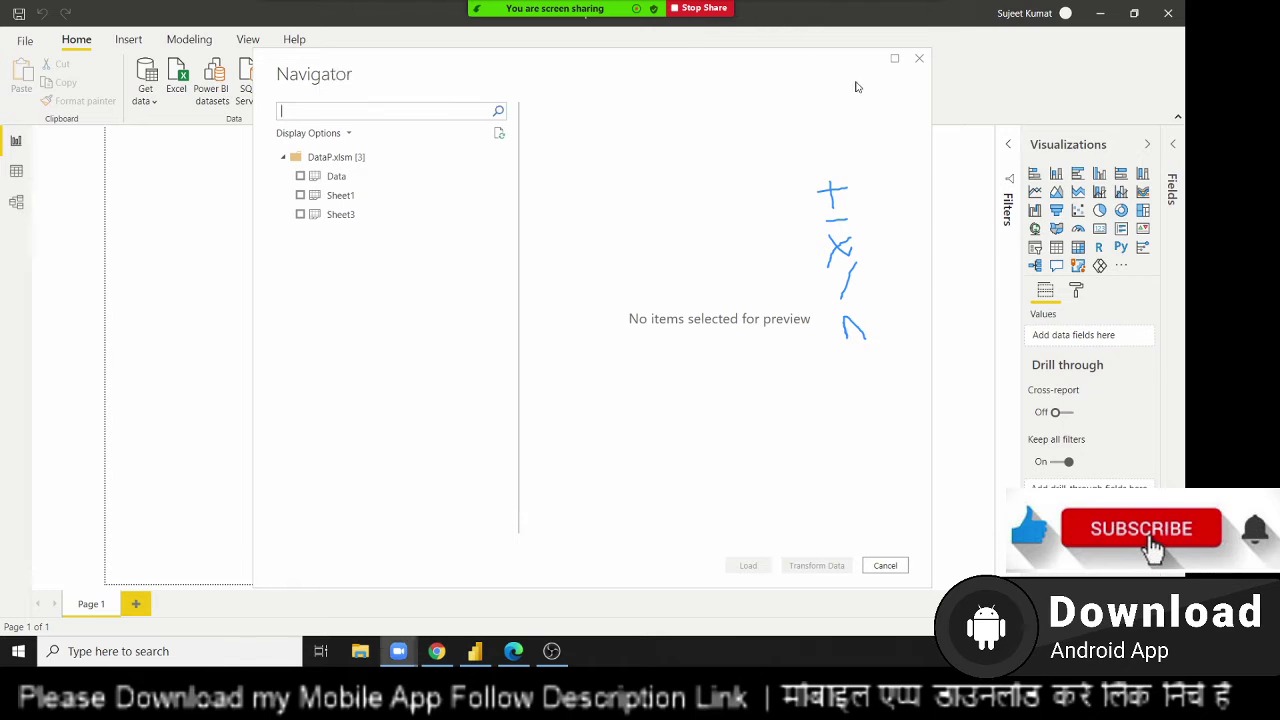
Tick and preview the Data sheet in the Navigator, then load it
{"action": "left_click", "coordinate": [301, 177]}
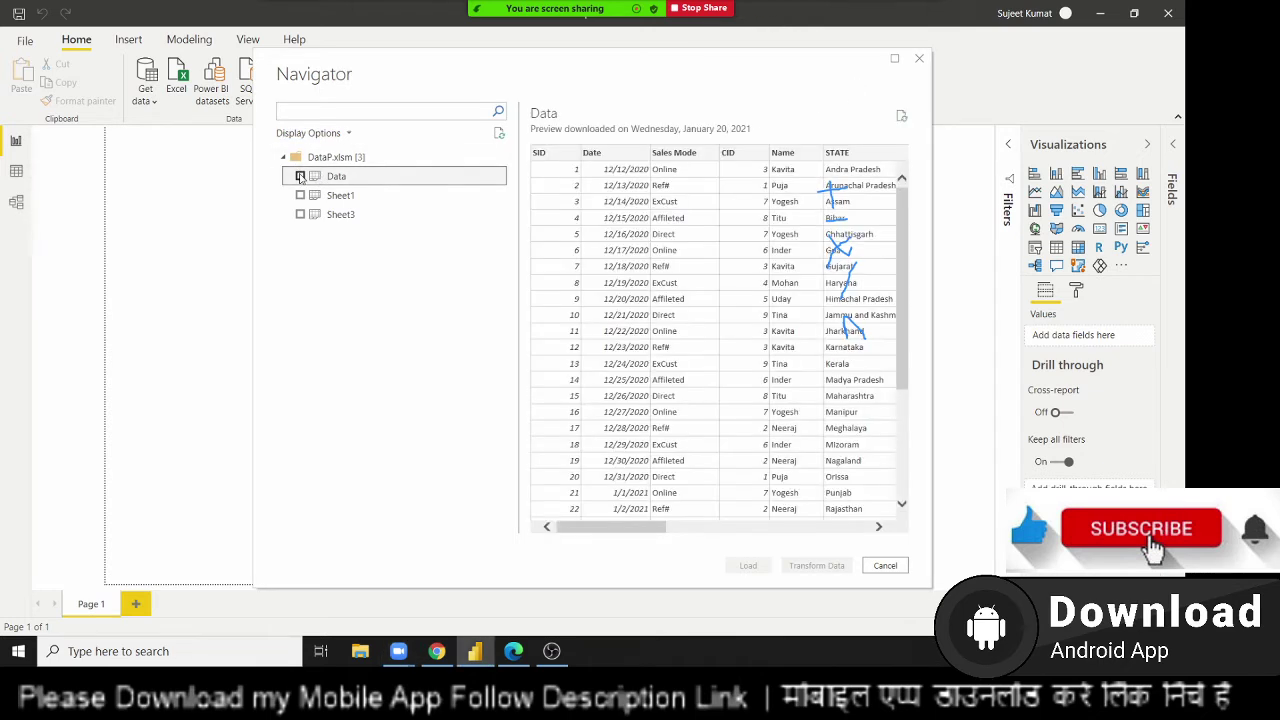
{"action": "left_click", "coordinate": [301, 177]}
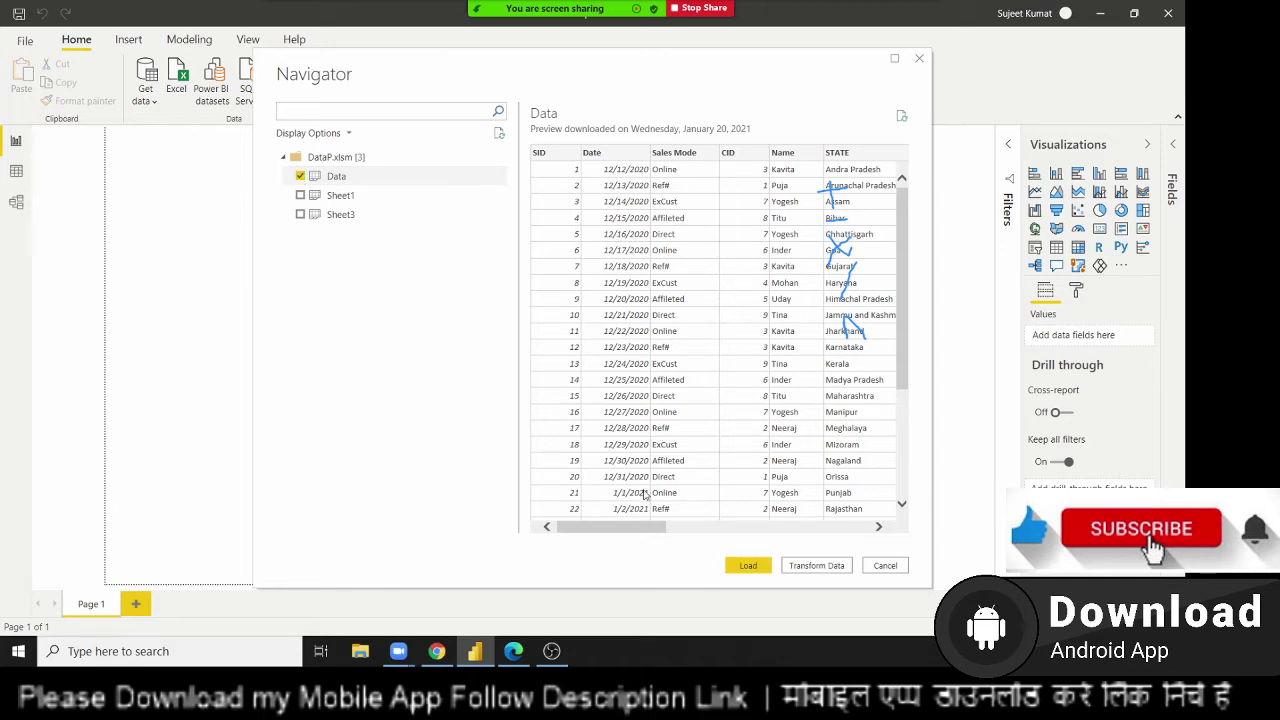
{"action": "left_click_drag", "start_coordinate": [640, 530], "coordinate": [631, 519]}
{"action": "left_click", "coordinate": [752, 571]}
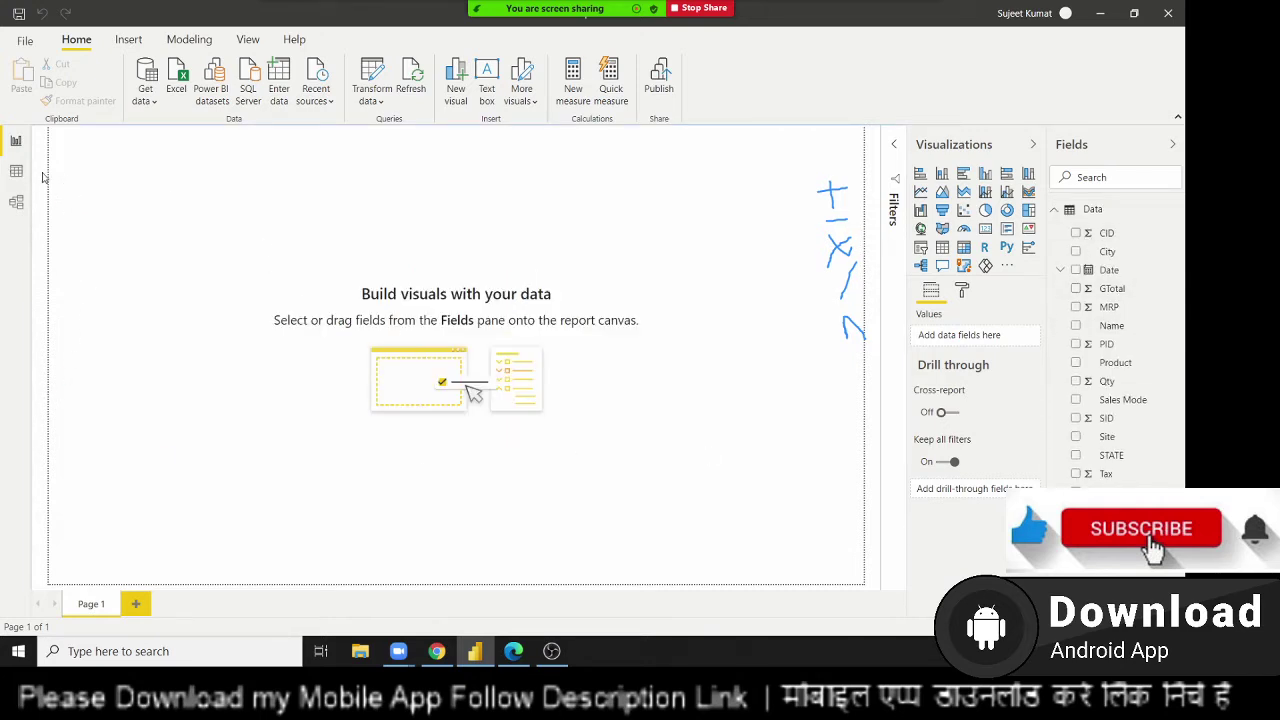
Switch to Data view to show the 3,913 rows and clear all screen annotations
{"action": "left_click", "coordinate": [18, 172]}
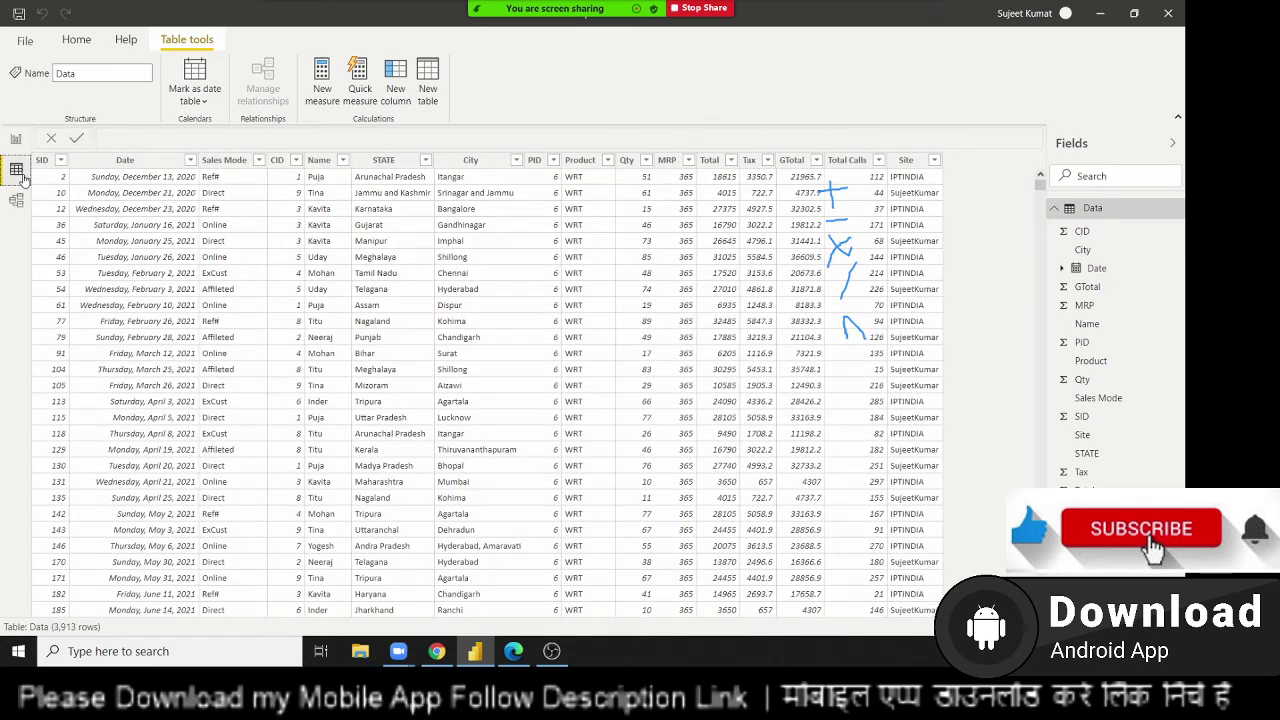
{"action": "left_click", "coordinate": [919, 18]}
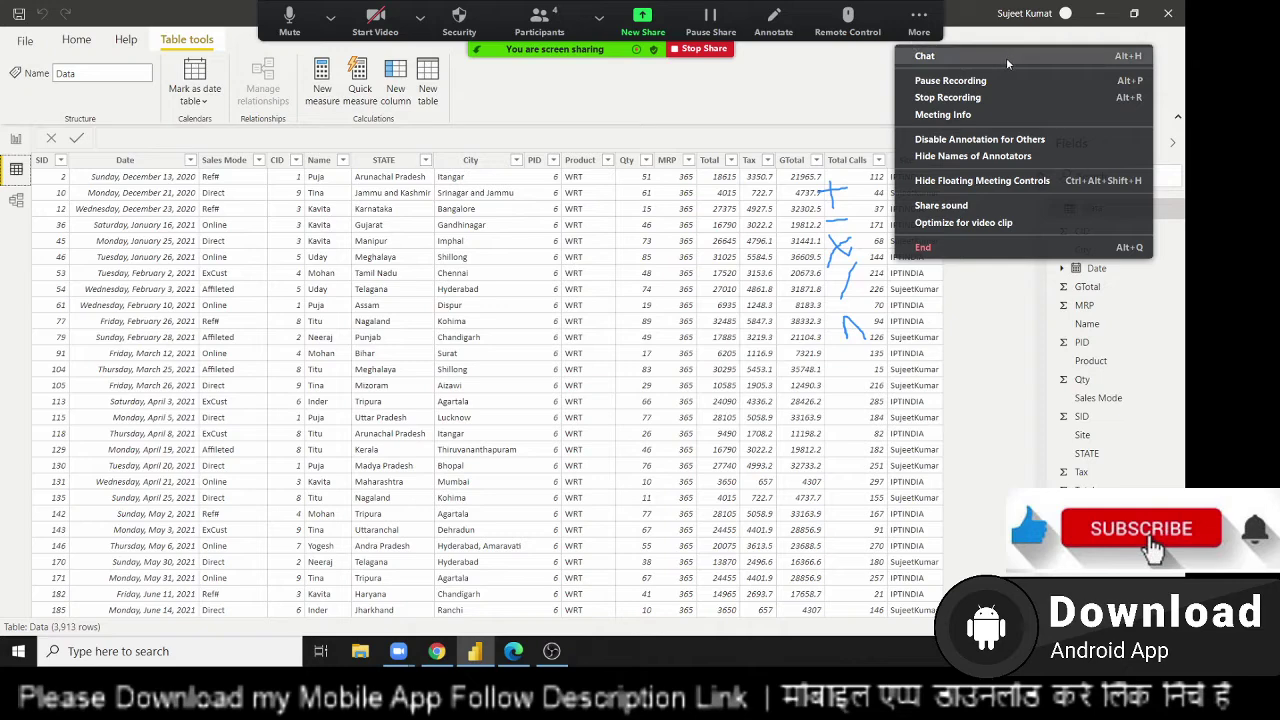
{"action": "left_click", "coordinate": [773, 18]}
{"action": "left_click", "coordinate": [774, 85]}
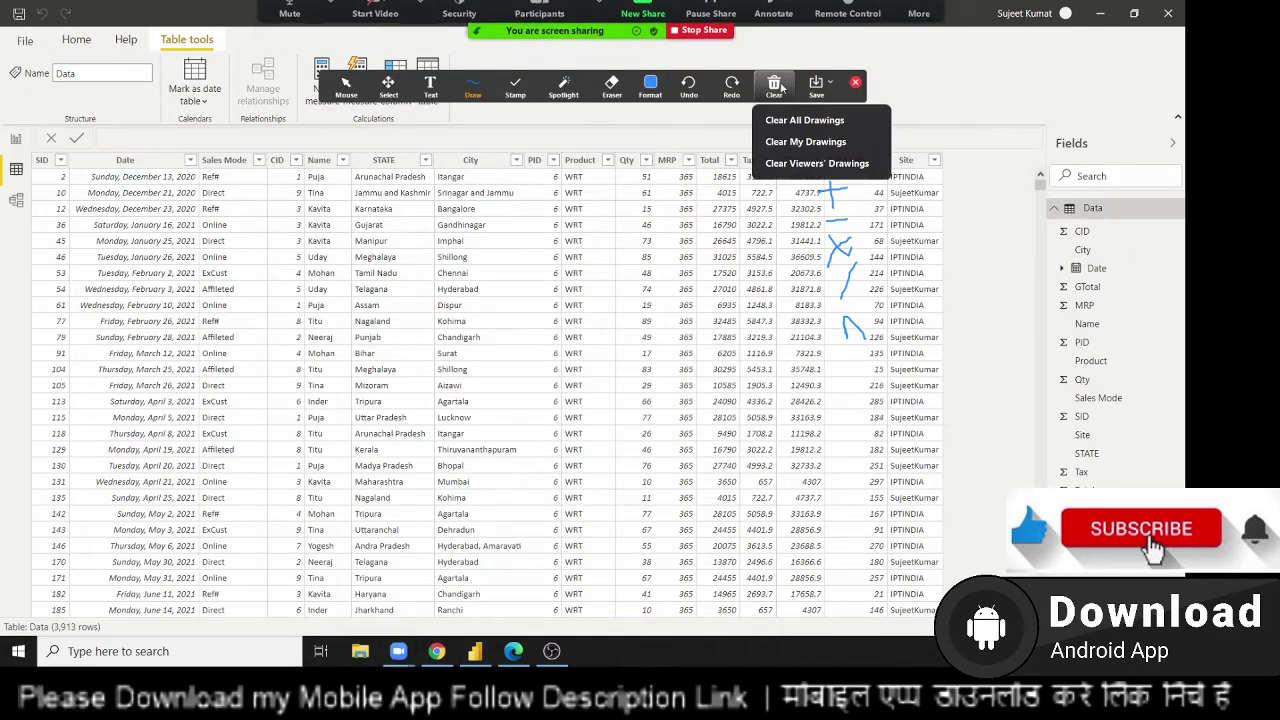
{"action": "left_click", "coordinate": [791, 141]}
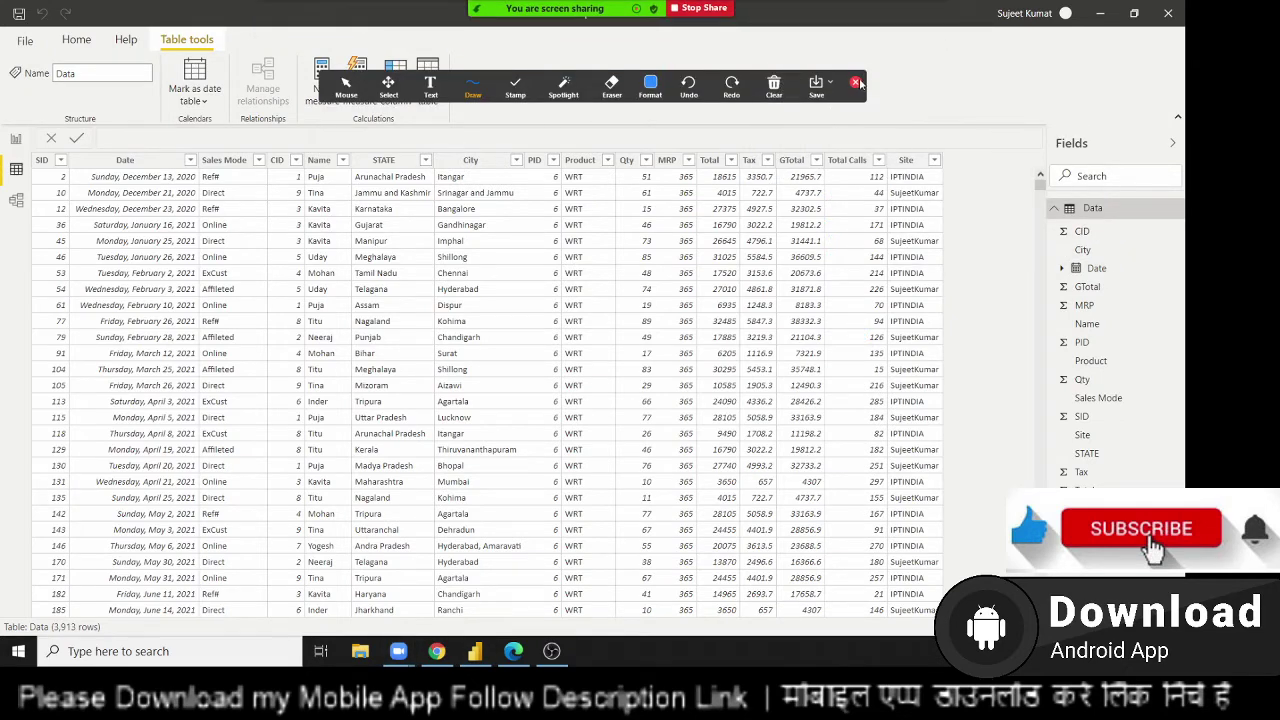
{"action": "left_click", "coordinate": [857, 83]}
{"action": "left_click", "coordinate": [44, 168]}
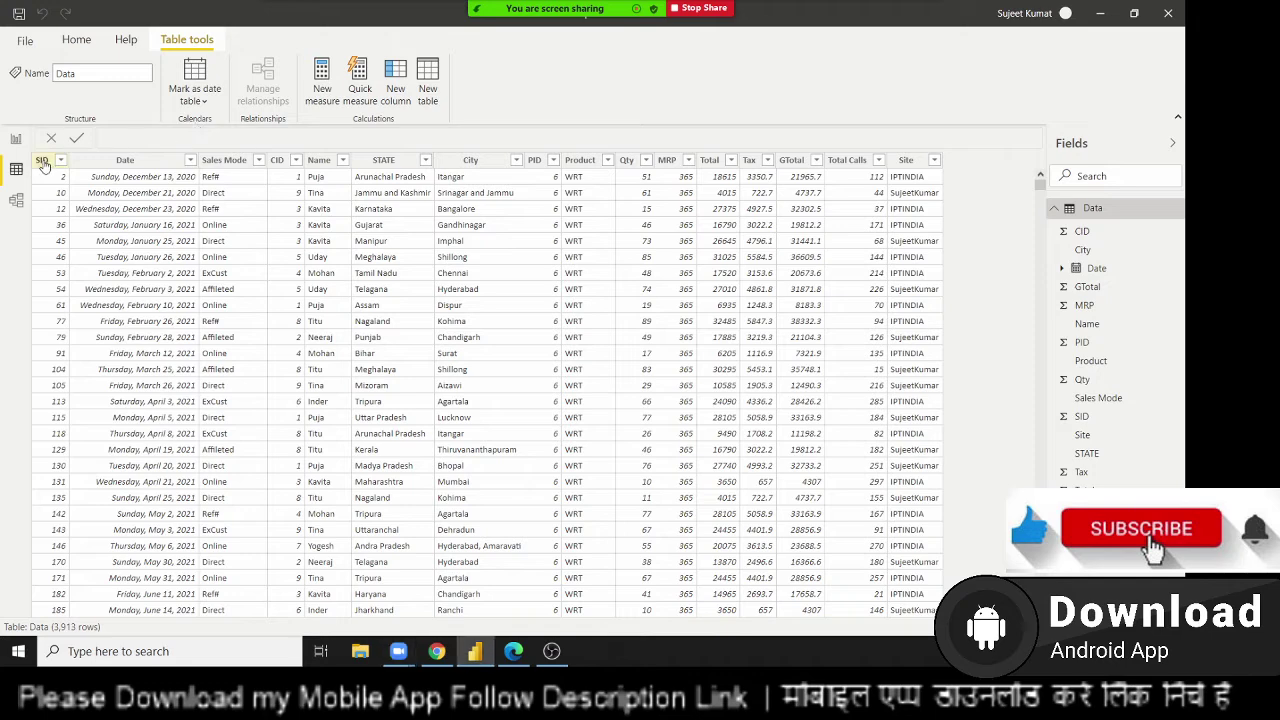
{"action": "left_click", "coordinate": [130, 162]}
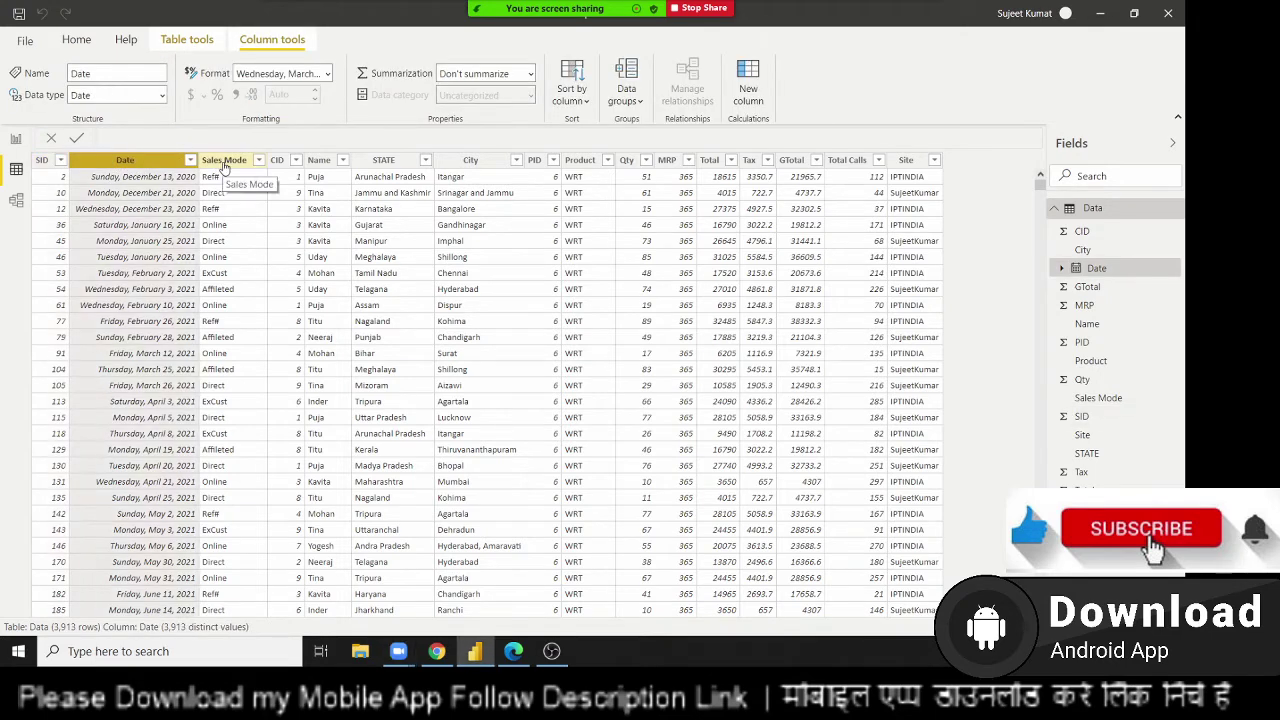
{"action": "left_click", "coordinate": [235, 162]}
{"action": "left_click", "coordinate": [280, 162]}
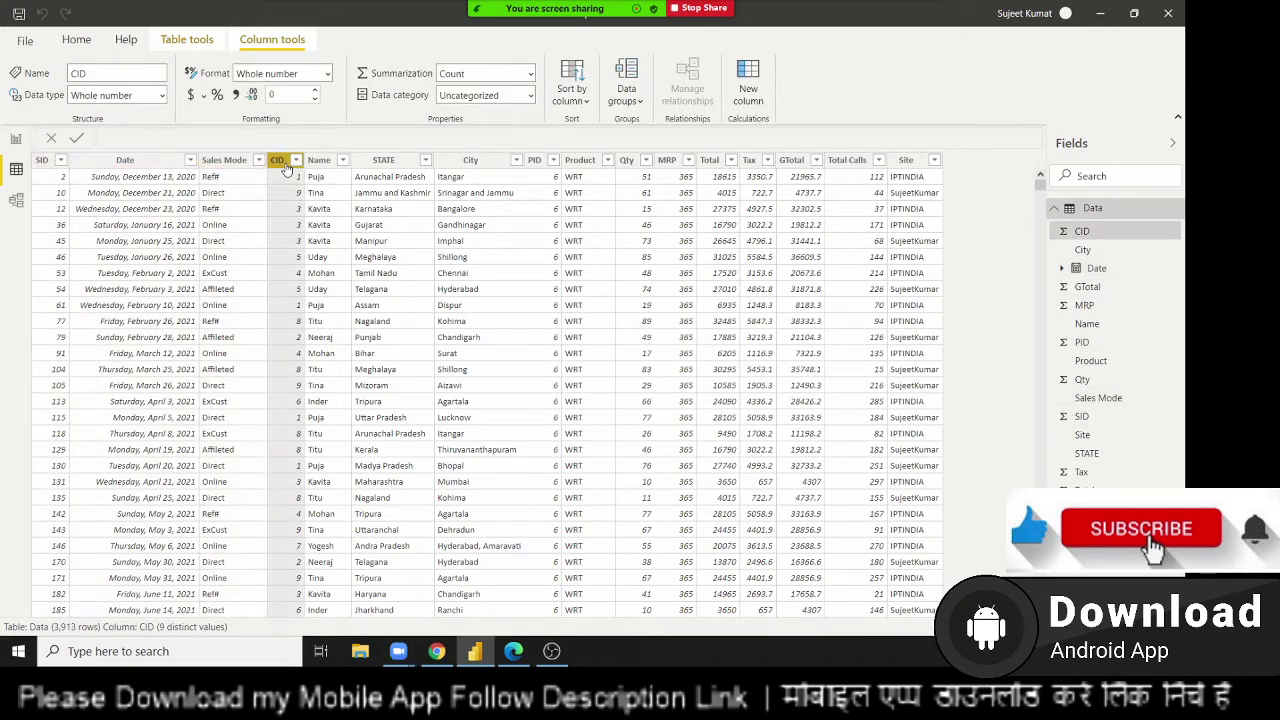
{"action": "left_click", "coordinate": [320, 162]}
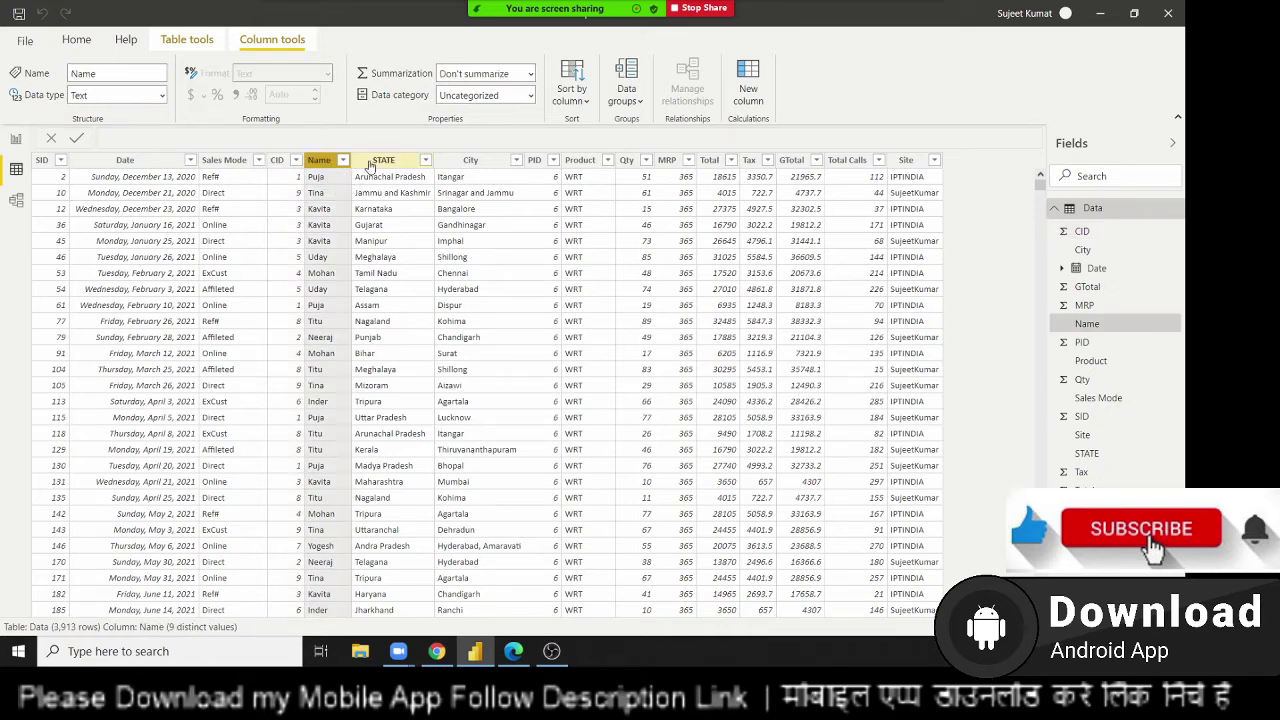
{"action": "left_click", "coordinate": [378, 162]}
{"action": "left_click", "coordinate": [462, 162]}
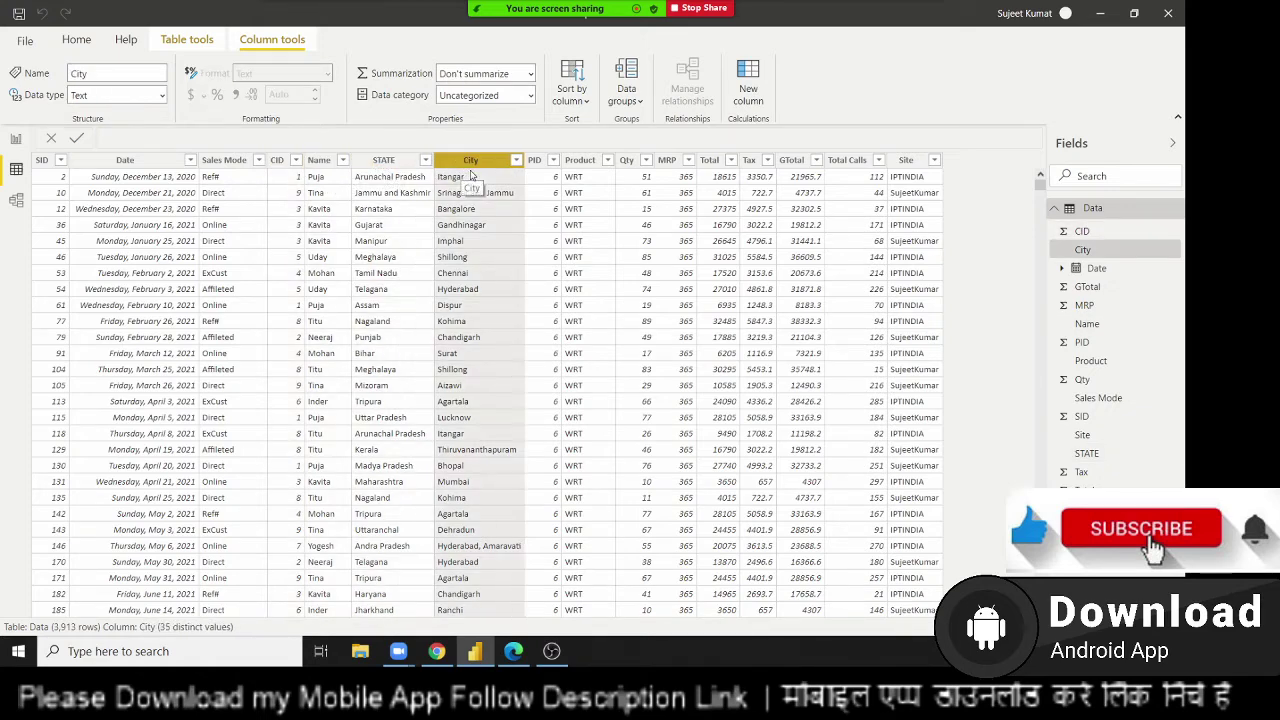
{"action": "left_click", "coordinate": [540, 162]}
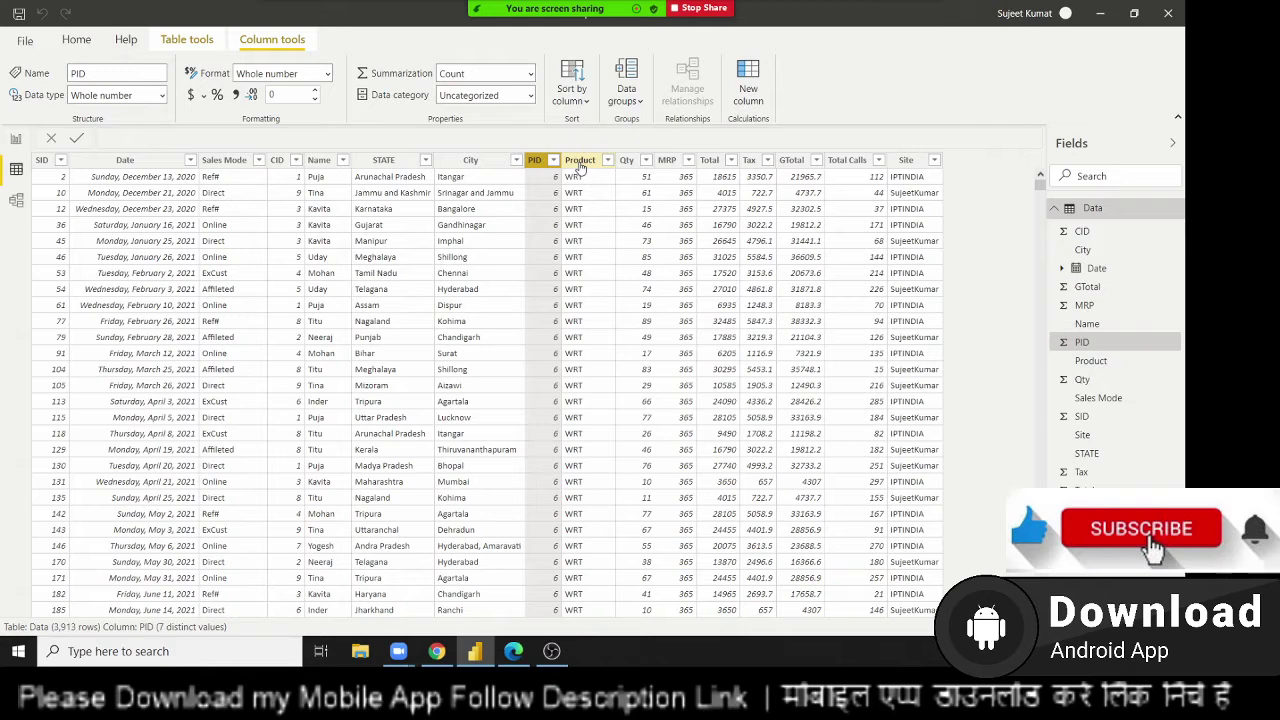
{"action": "left_click", "coordinate": [580, 162]}
{"action": "left_click", "coordinate": [627, 162]}
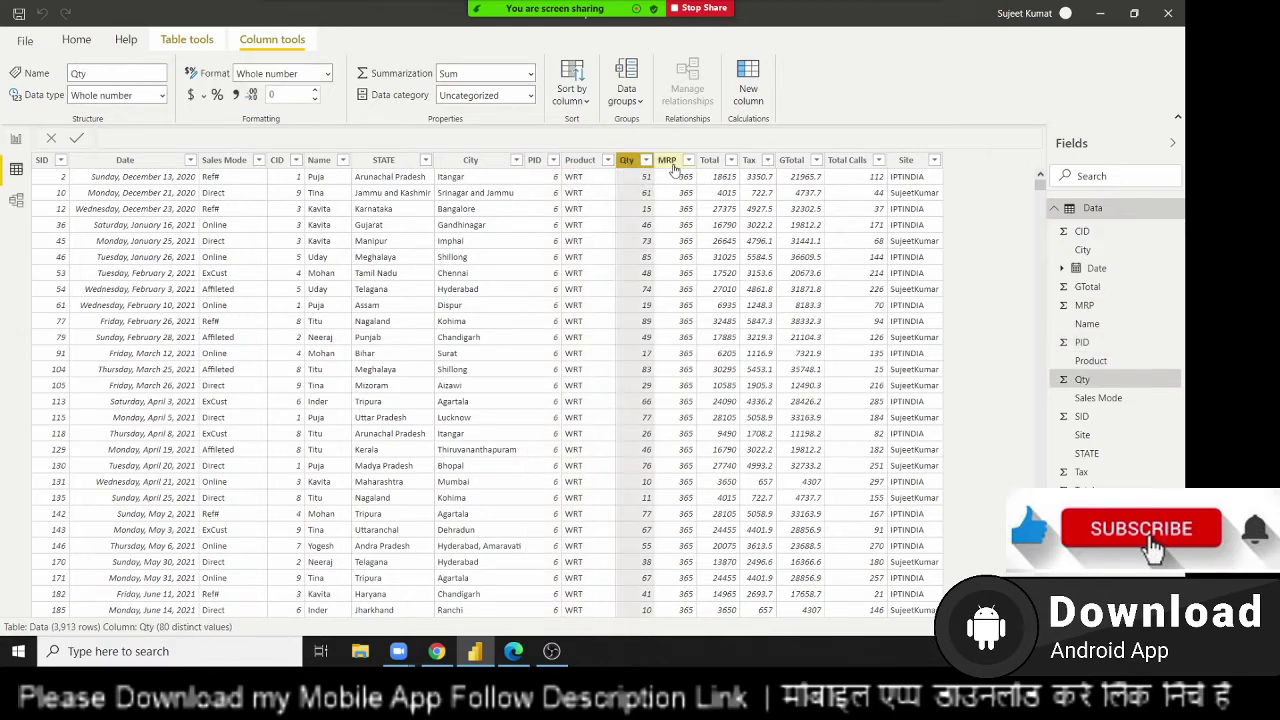
{"action": "left_click", "coordinate": [667, 162]}
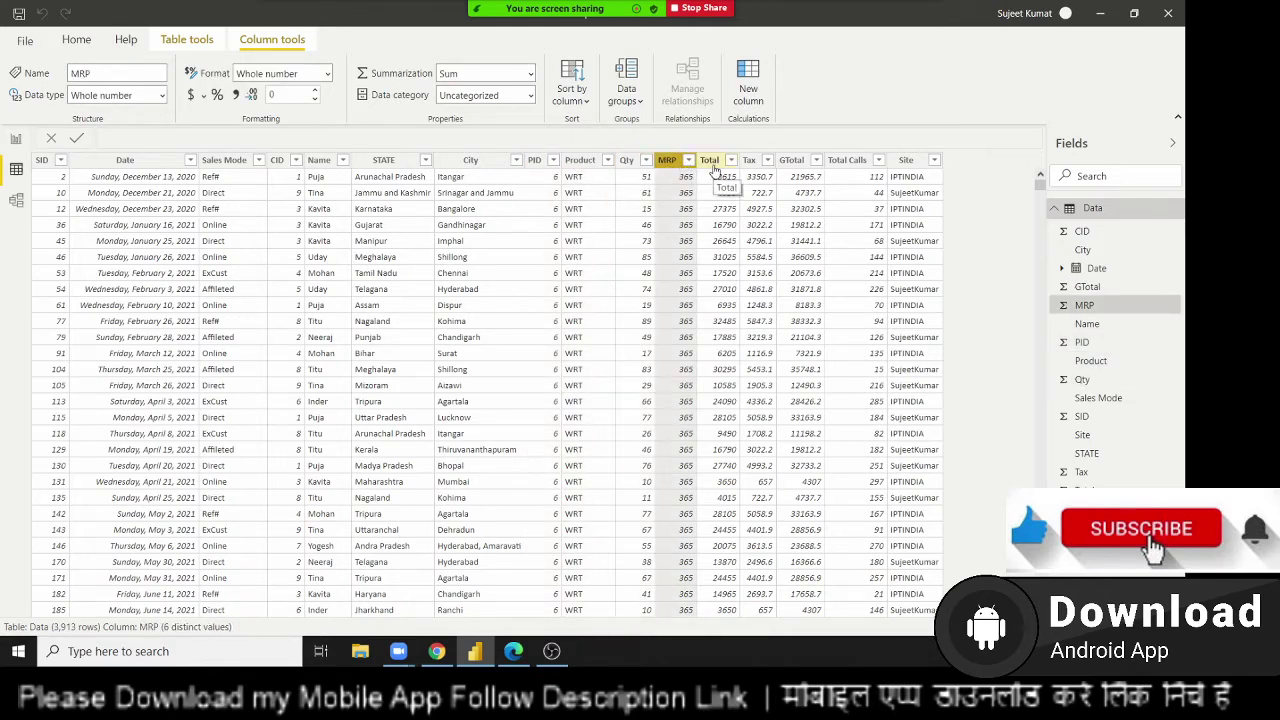
{"action": "left_click", "coordinate": [712, 162]}
{"action": "left_click", "coordinate": [750, 163]}
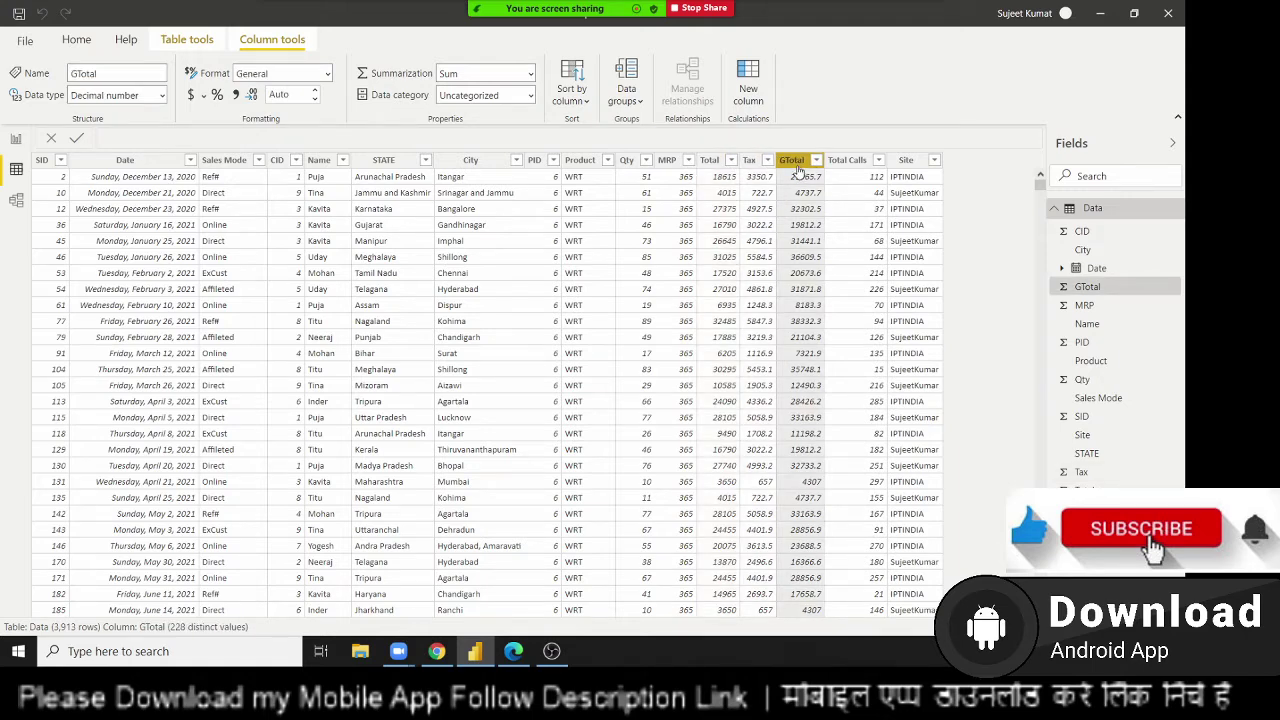
{"action": "left_click", "coordinate": [848, 172]}
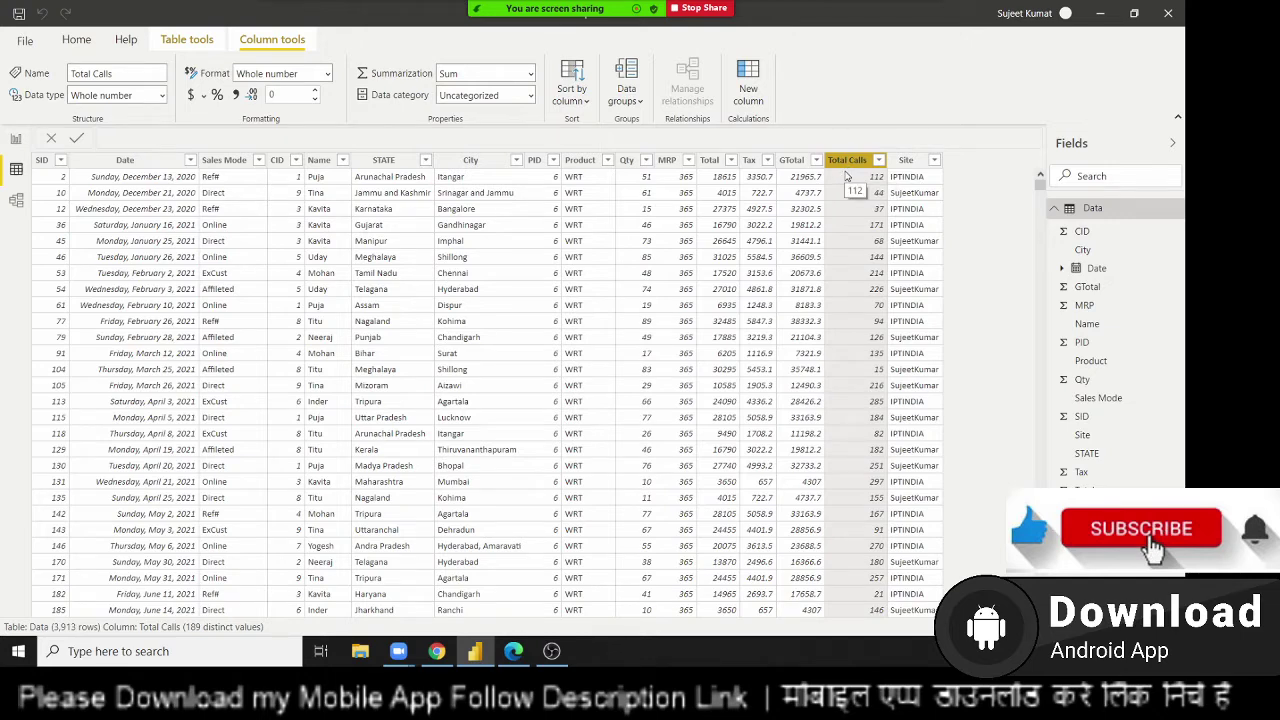
{"action": "left_click", "coordinate": [752, 180]}
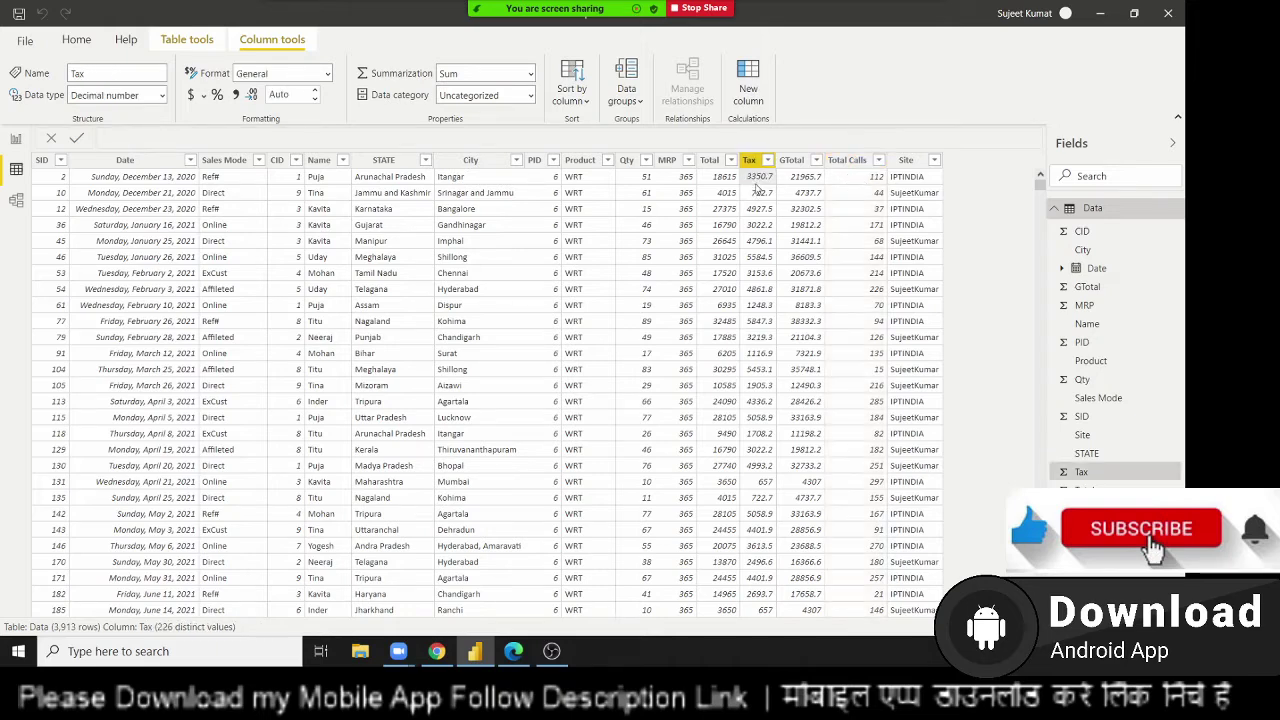
{"action": "left_click", "coordinate": [720, 180]}
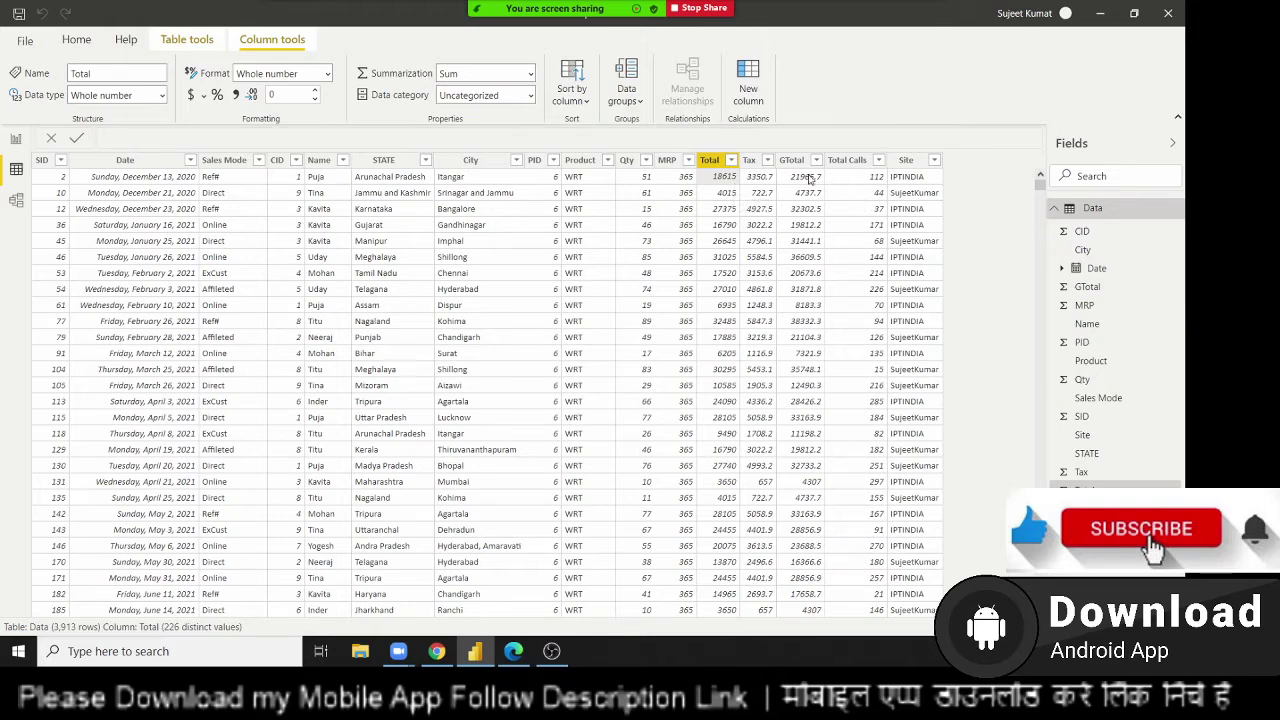
{"action": "left_click", "coordinate": [862, 196]}
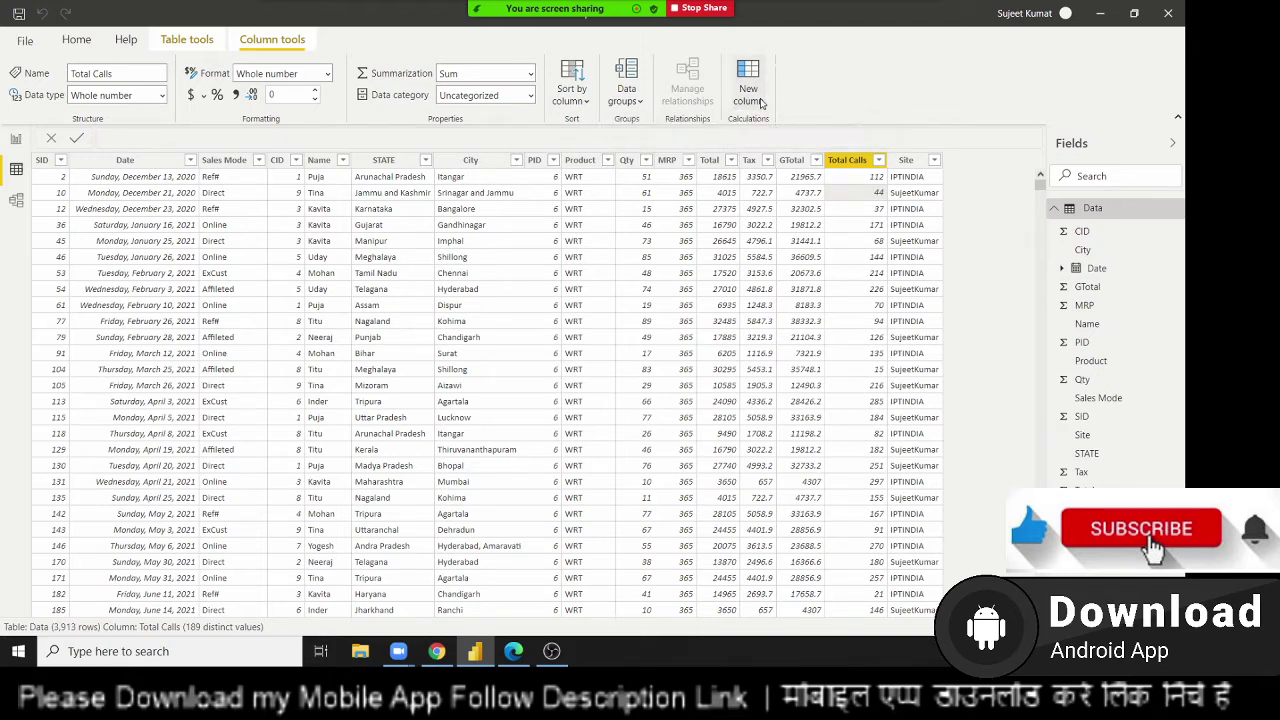
Start a new calculated column, then discard the unfinished attempt
{"action": "left_click", "coordinate": [760, 103]}
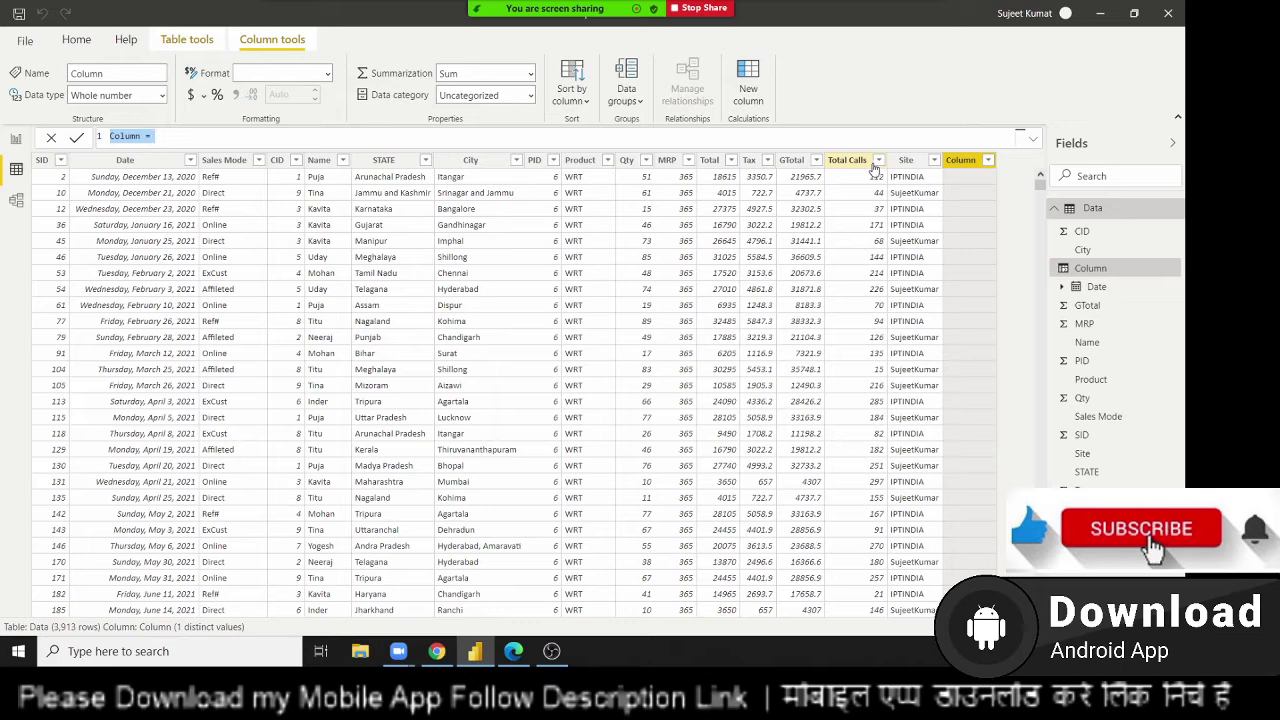
{"action": "left_click", "coordinate": [878, 162]}
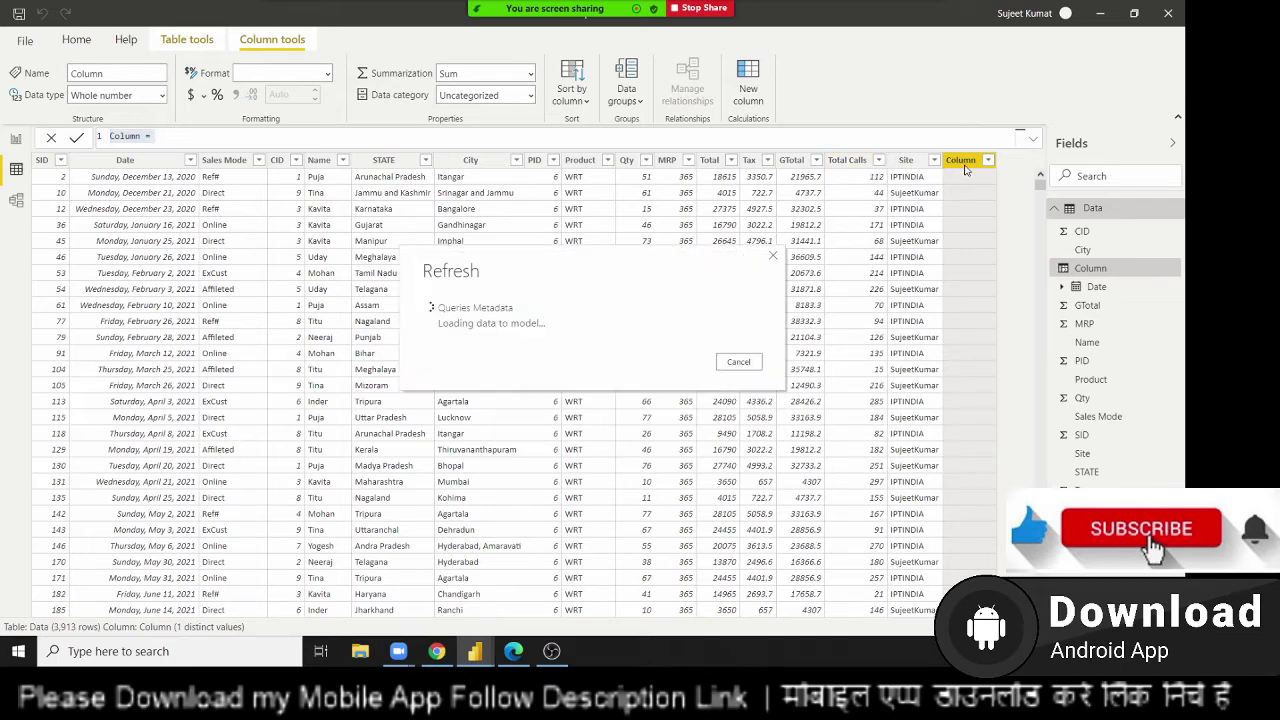
{"action": "key", "text": "Escape"}
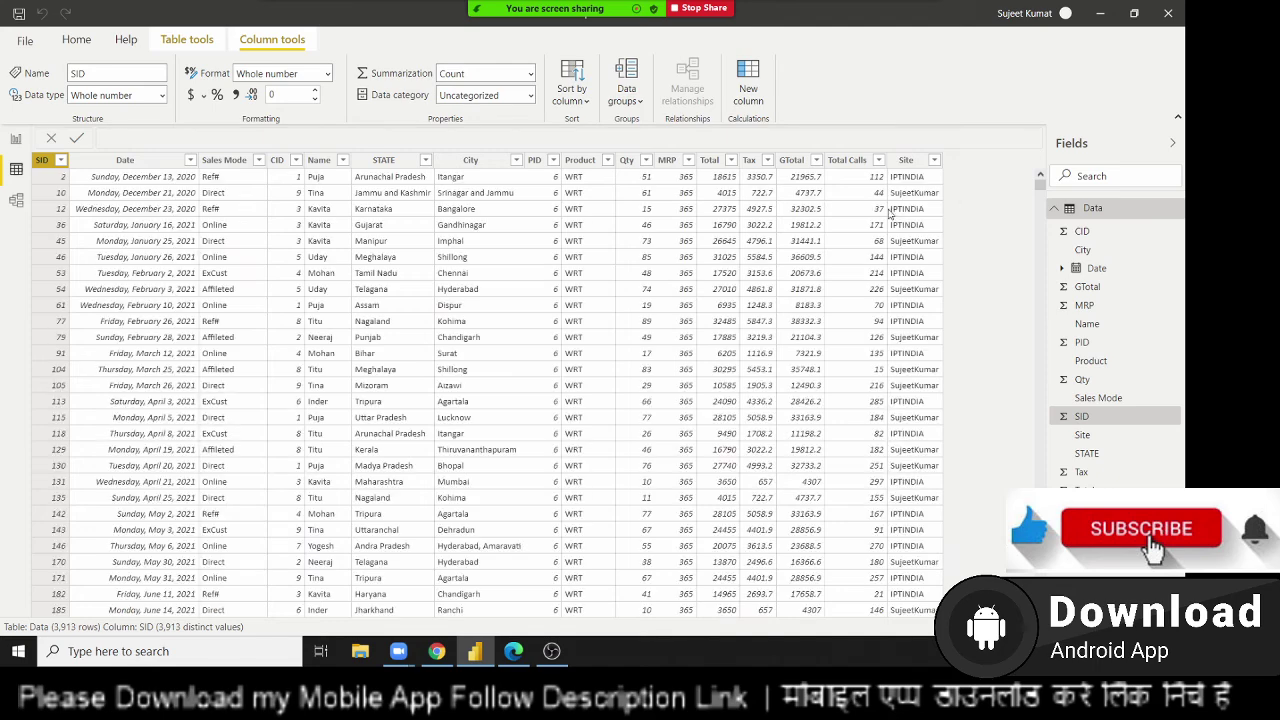
{"action": "scroll", "coordinate": [795, 232], "scroll_direction": "down", "scroll_amount": 5}
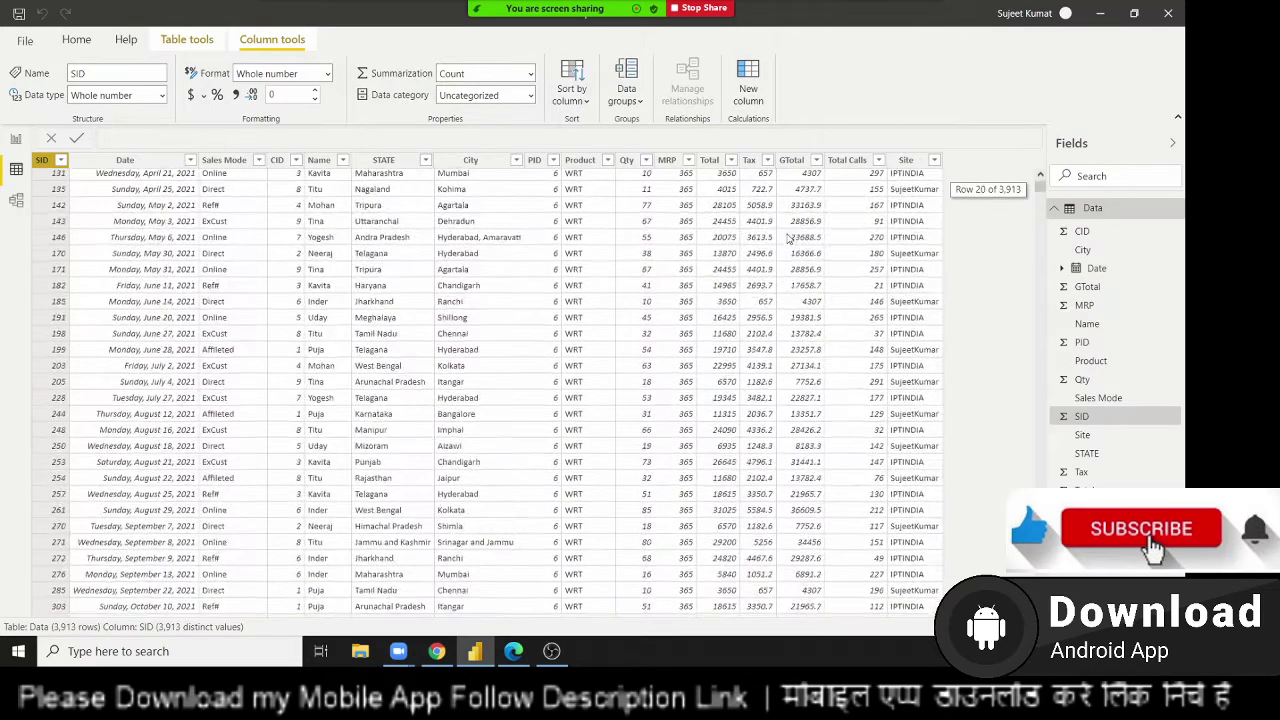
{"action": "scroll", "coordinate": [792, 235], "scroll_direction": "up", "scroll_amount": 5}
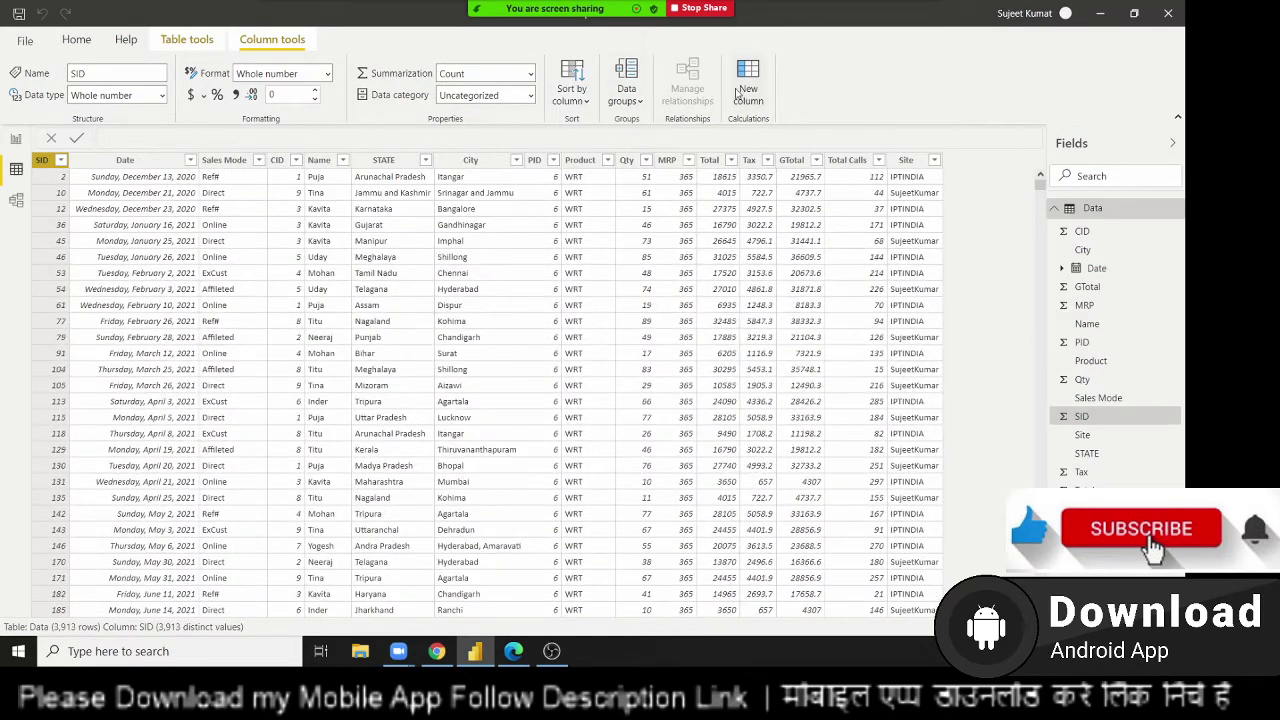
Add a new column named Com that references Data[Total]
{"action": "left_click", "coordinate": [742, 90]}
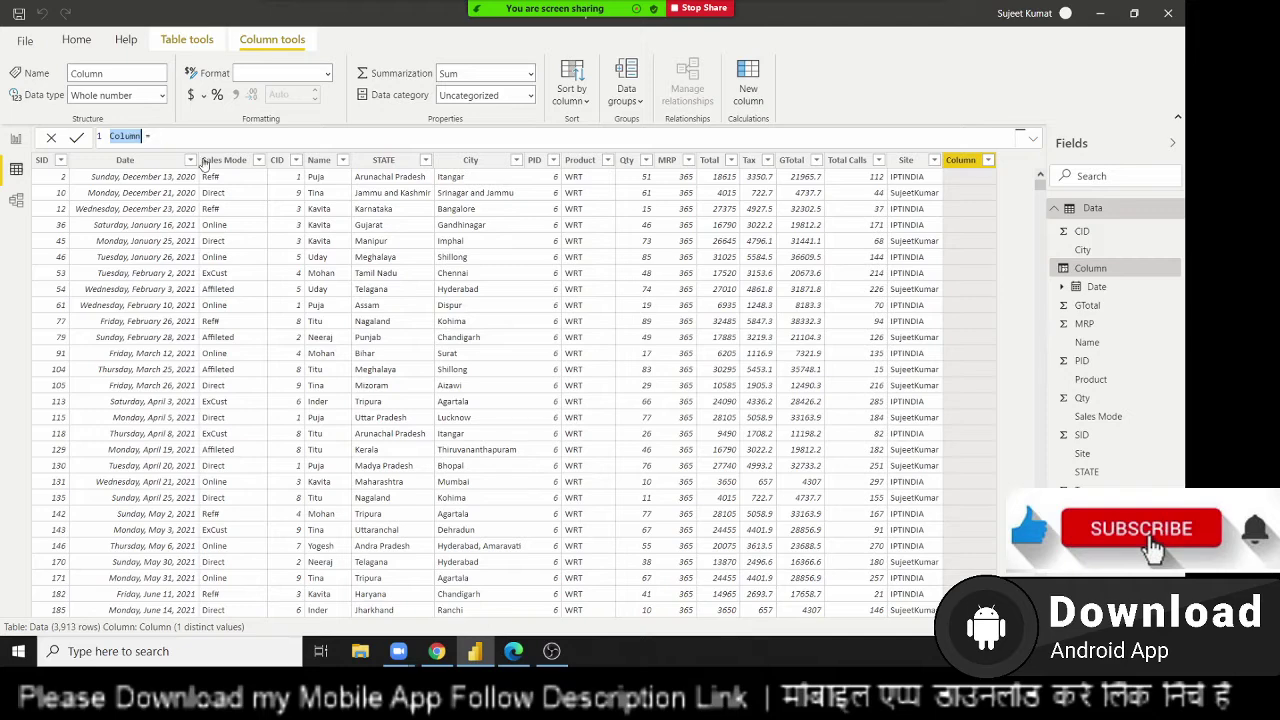
{"action": "type", "text": "Com"}
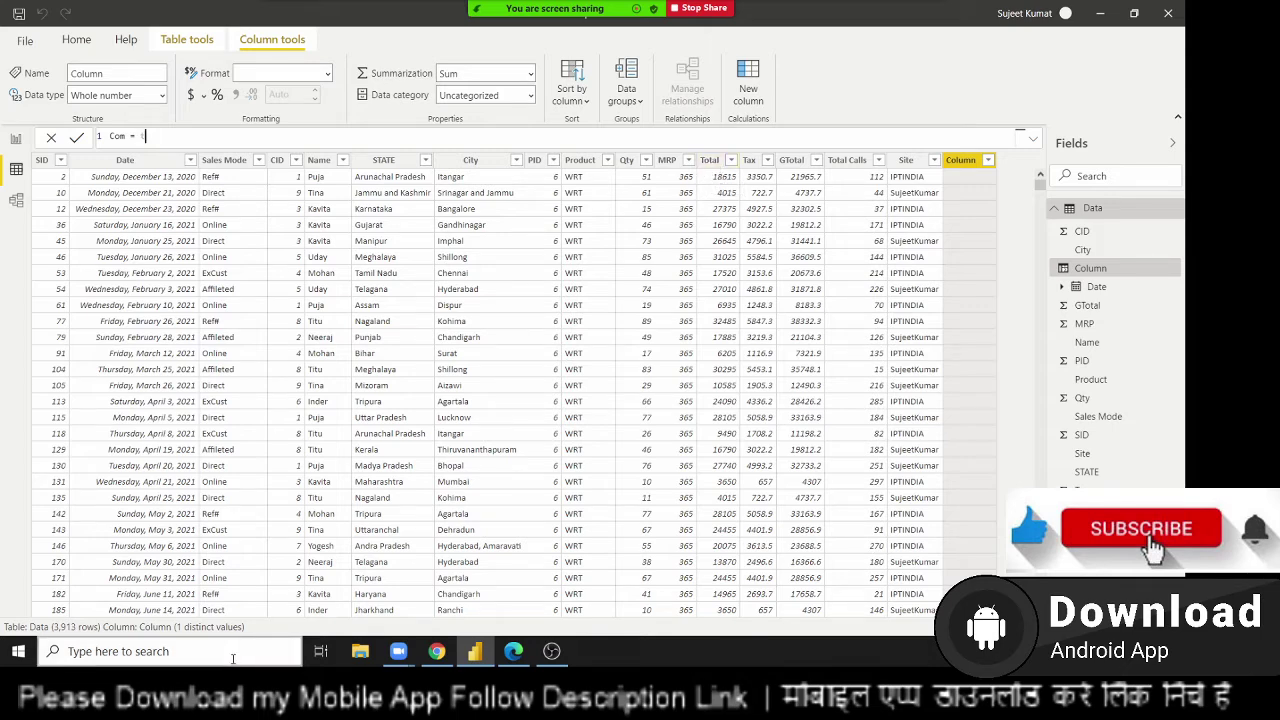
{"action": "type", "text": "to"}
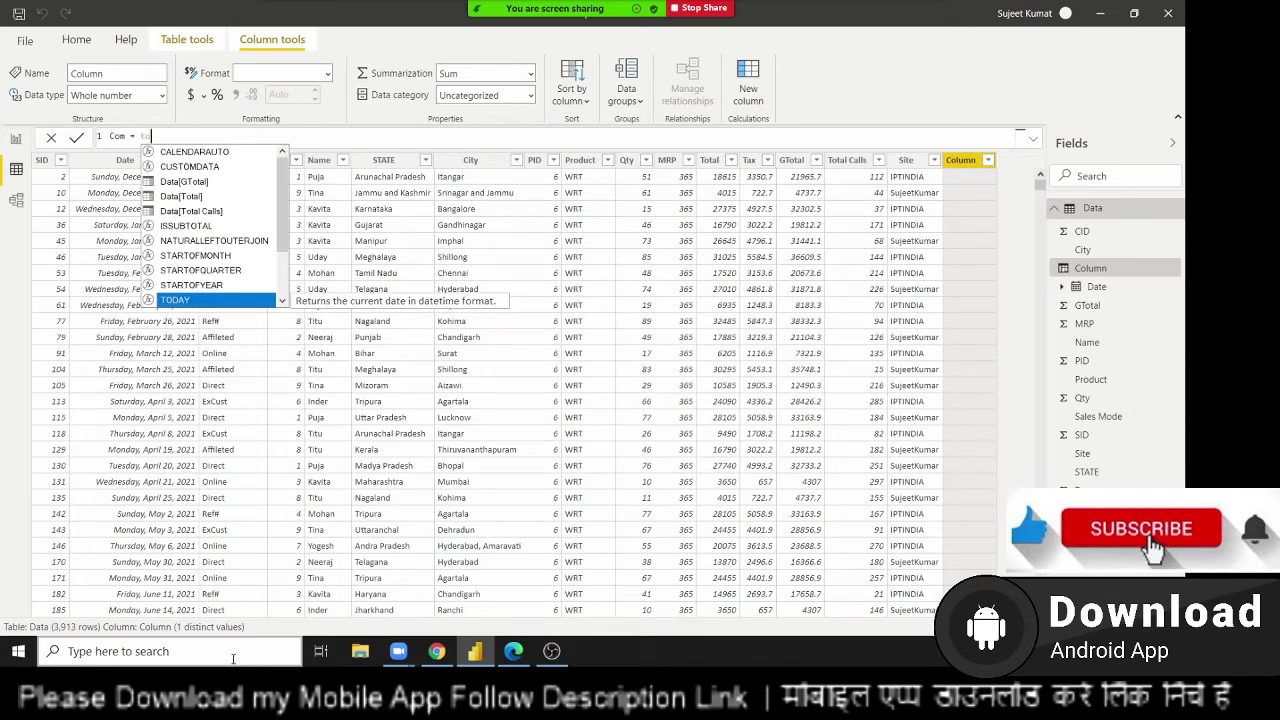
{"action": "type", "text": "ta"}
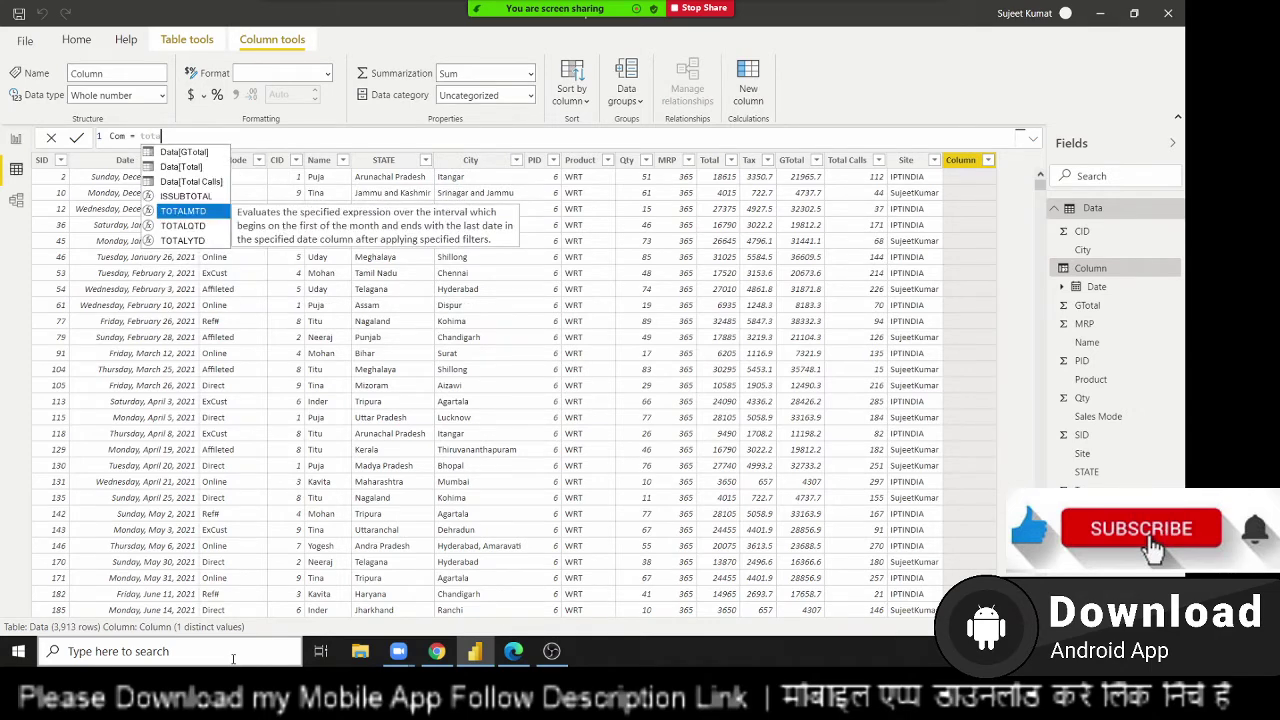
{"action": "key", "text": "Up"}
{"action": "key", "text": "Up"}
{"action": "key", "text": "Up"}
{"action": "key", "text": "Up"}
{"action": "key", "text": "Down"}
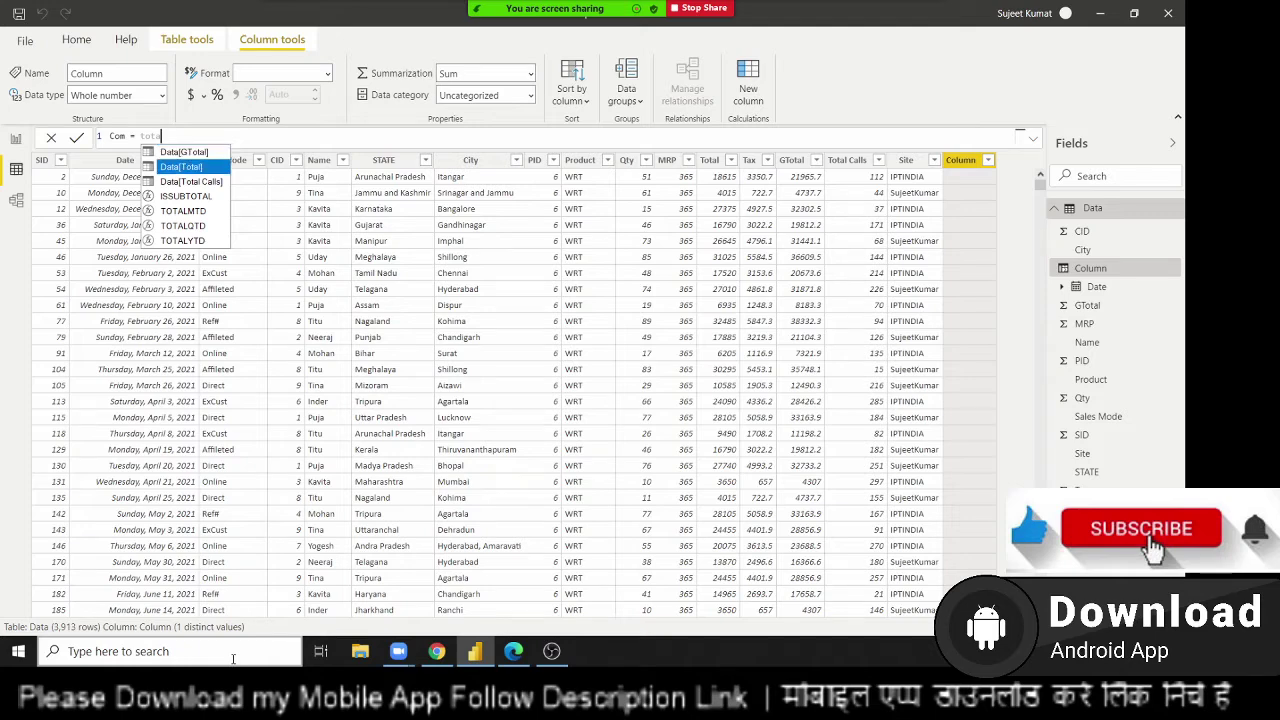
{"action": "key", "text": "Escape"}
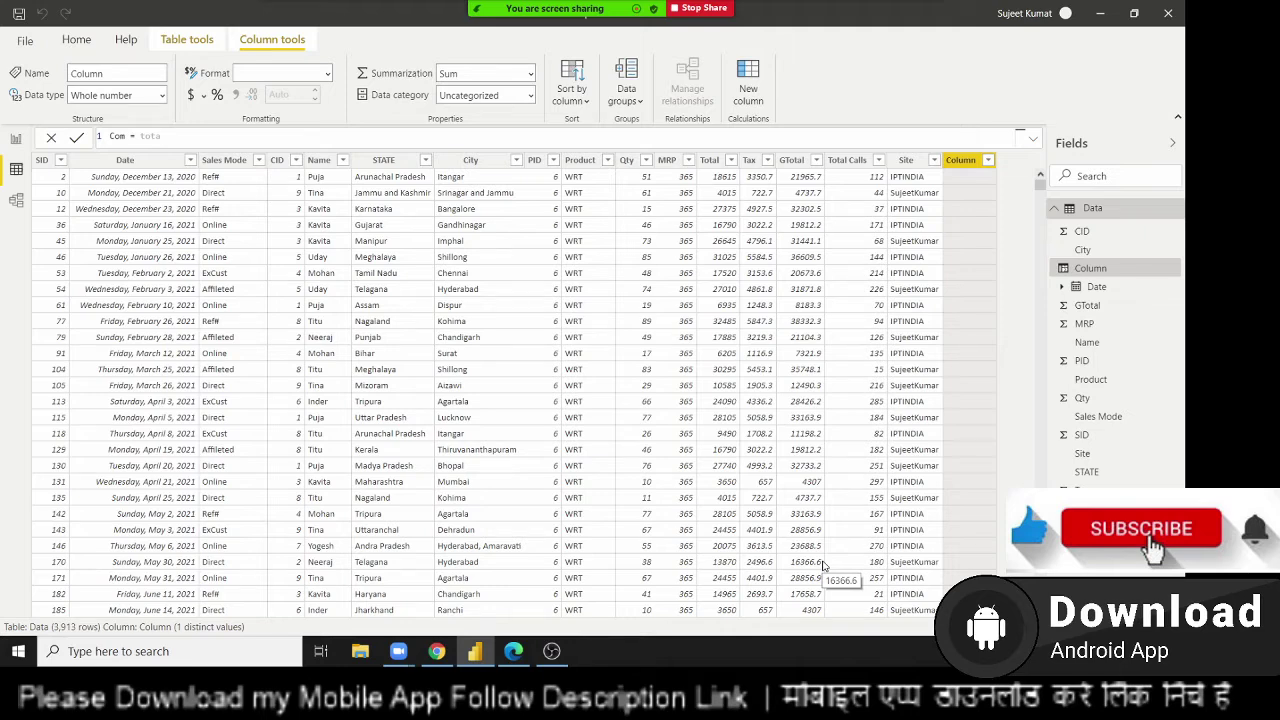
{"action": "key", "text": "BackSpace"}
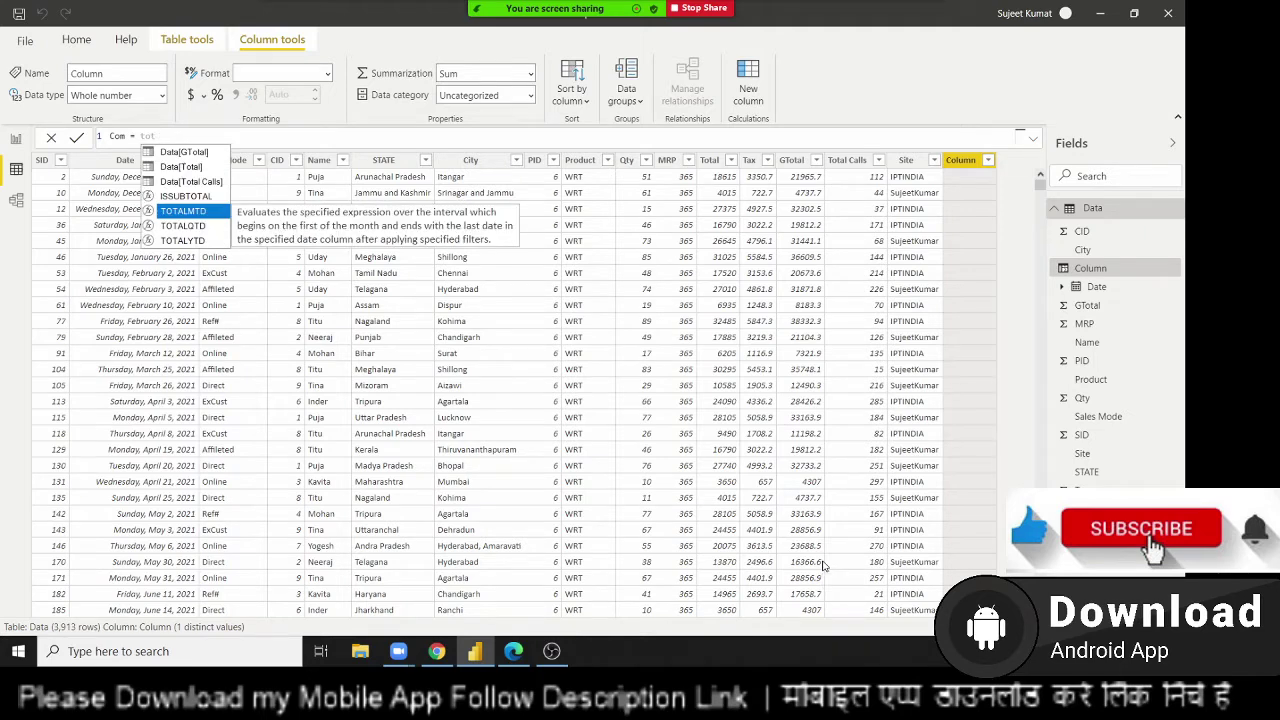
{"action": "key", "text": "Up"}
{"action": "key", "text": "Up"}
{"action": "key", "text": "Up"}
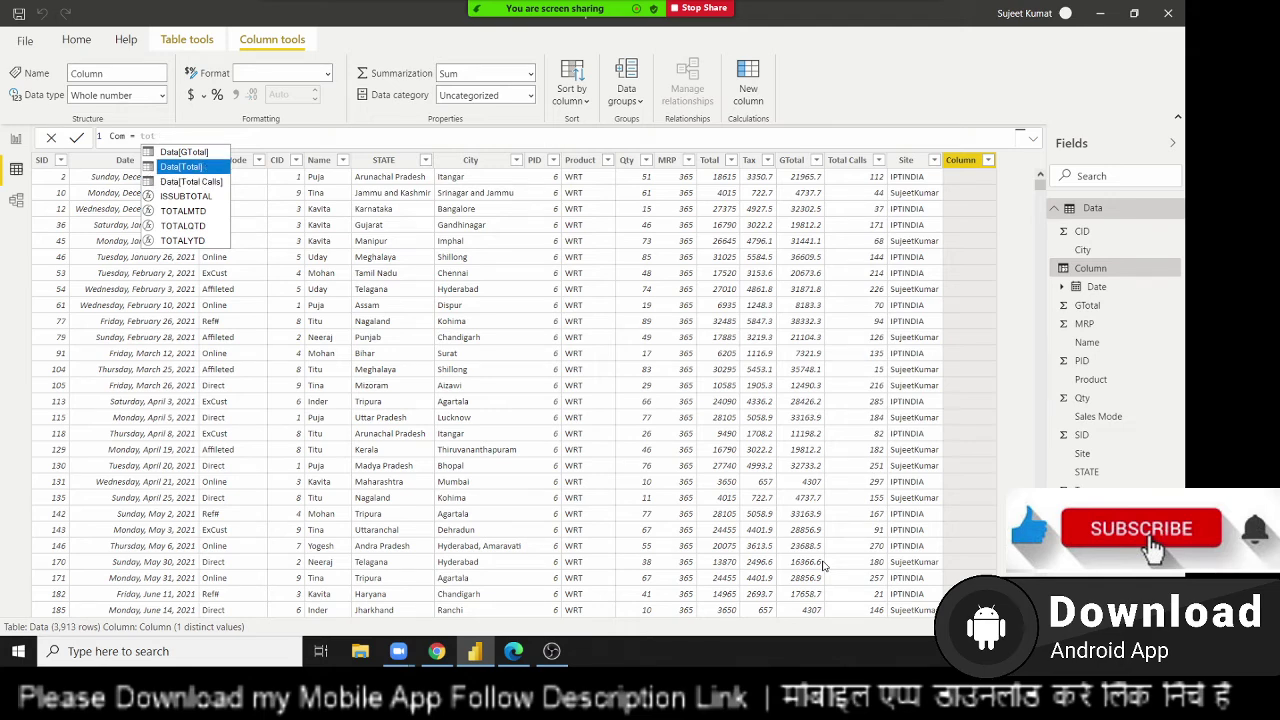
{"action": "key", "text": "Tab"}
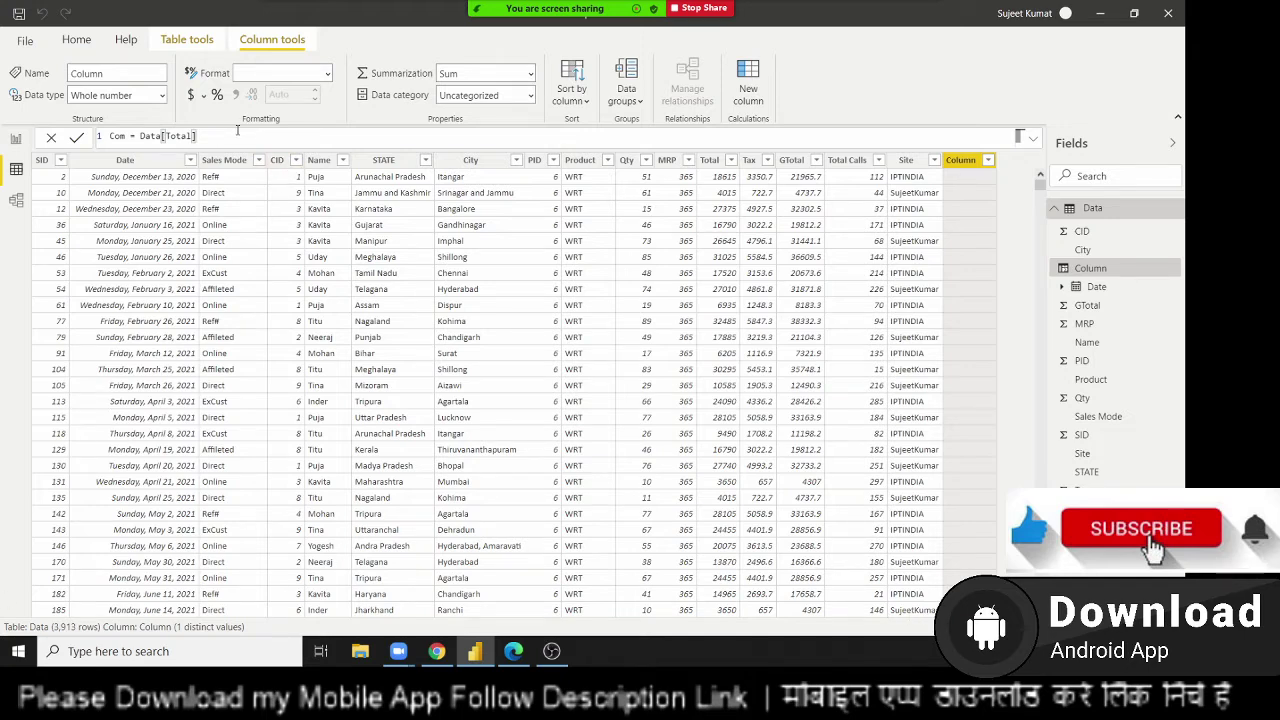
Finish the Com formula as Data[Total]*0.02 and commit it
{"action": "type", "text": "*"}
{"action": "type", "text": "2%"}
{"action": "key", "text": "shift+Left"}
{"action": "key", "text": "BackSpace"}
{"action": "key", "text": "BackSpace"}
{"action": "key", "text": "Return"}
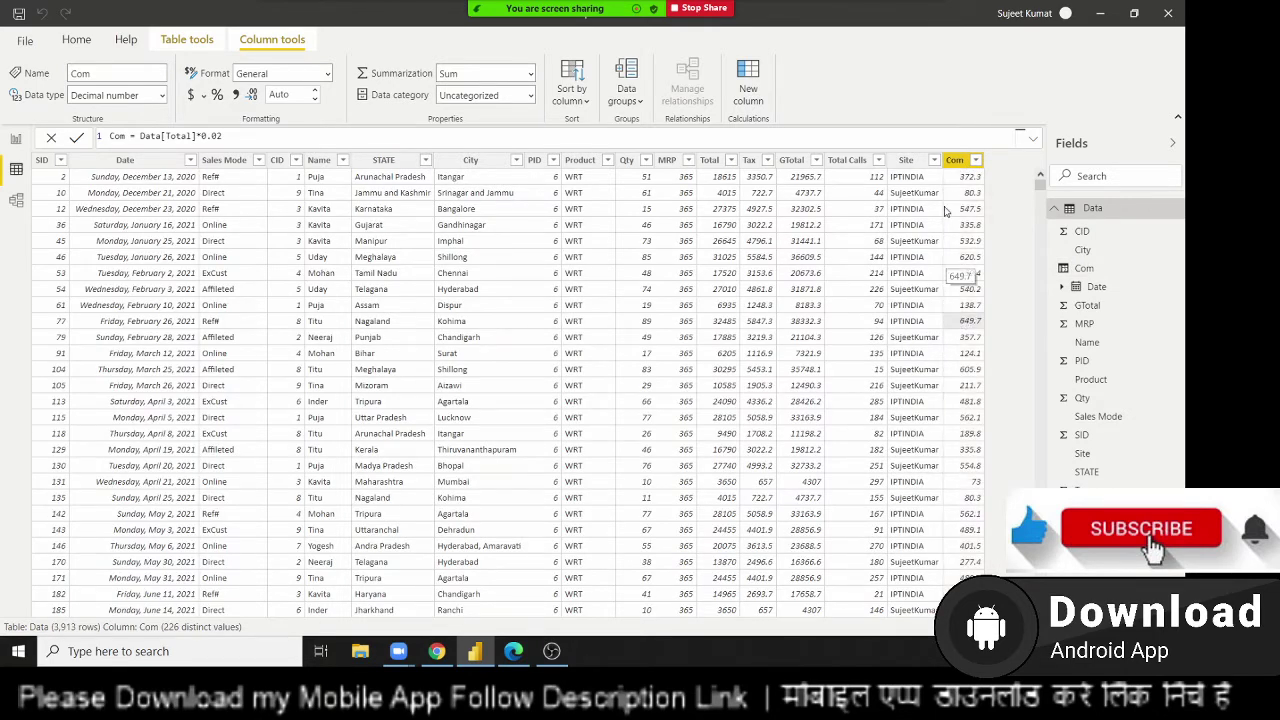
Review the Com, Site, Total Calls and GTotal columns, then add another new column
{"action": "left_click", "coordinate": [958, 175]}
{"action": "left_click", "coordinate": [958, 175]}
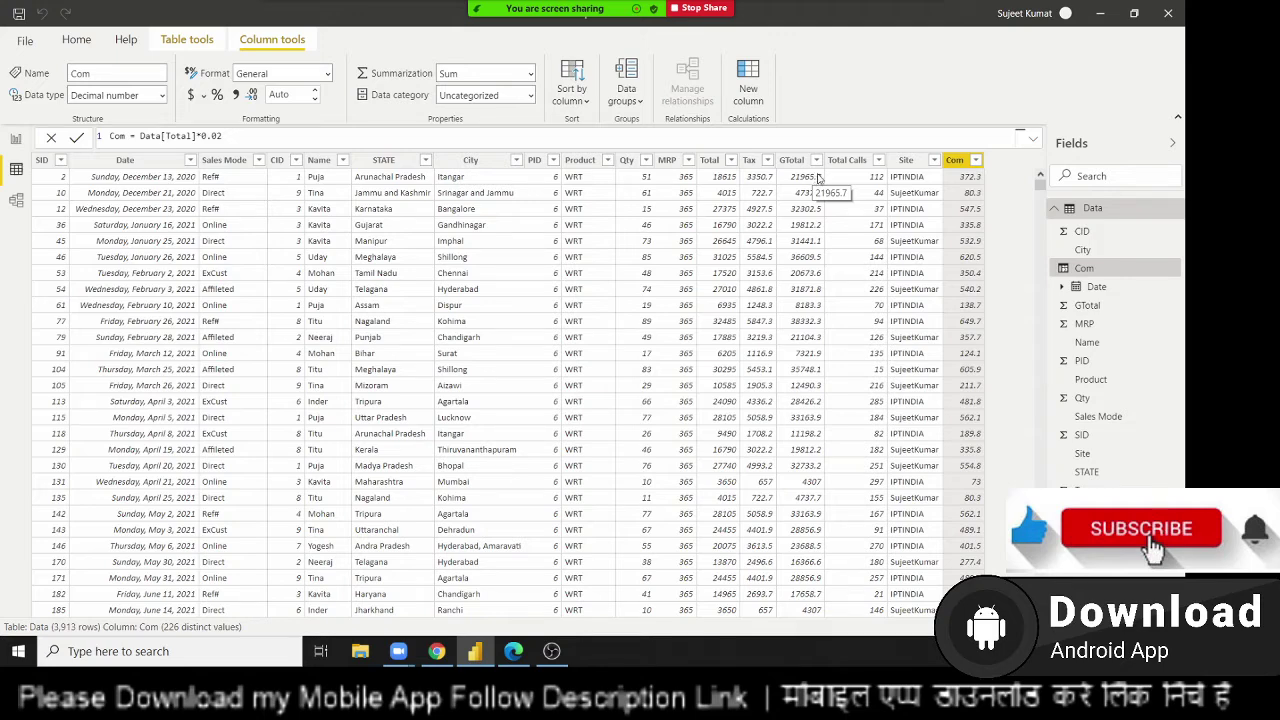
{"action": "left_click", "coordinate": [925, 243]}
{"action": "left_click", "coordinate": [847, 162]}
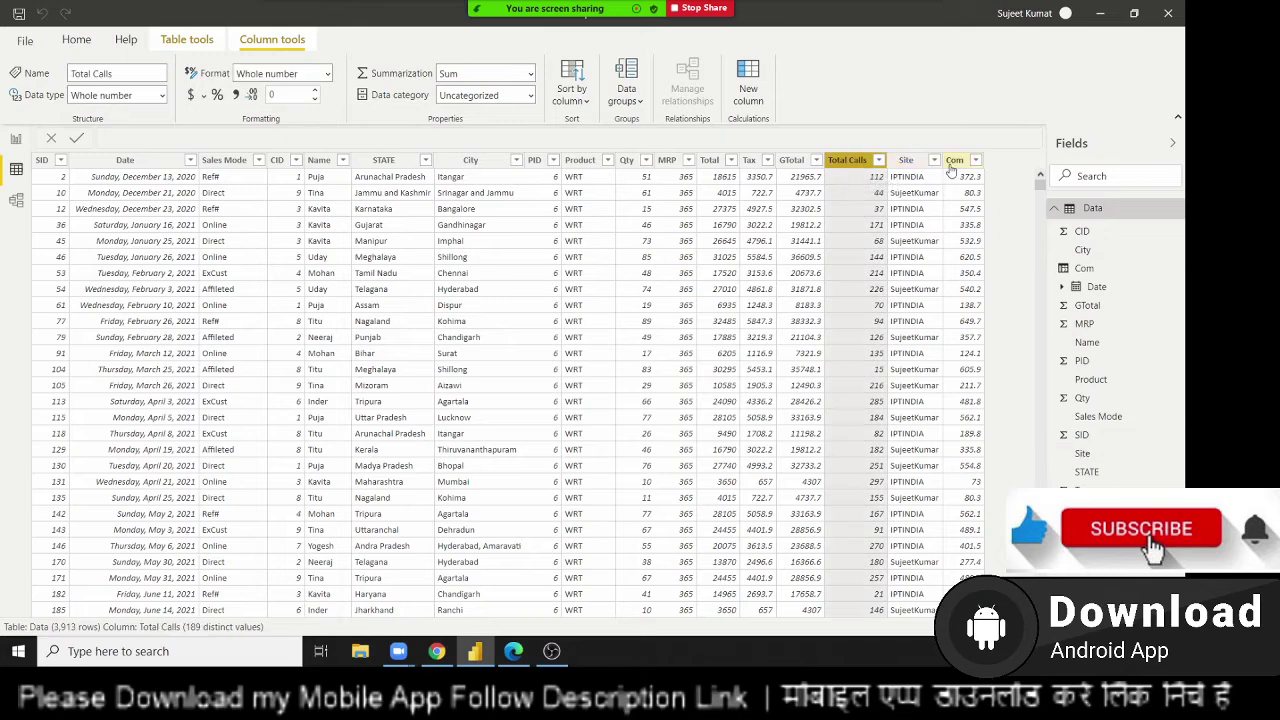
{"action": "left_click", "coordinate": [793, 162]}
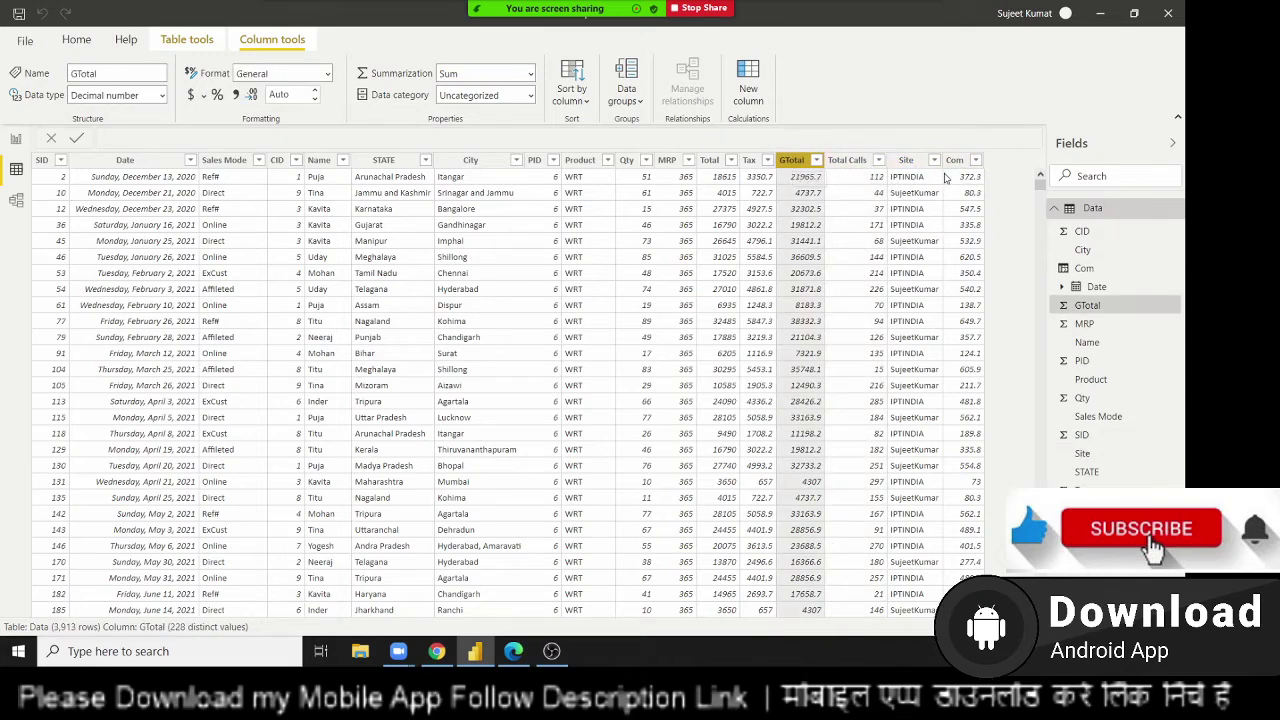
{"action": "left_click", "coordinate": [957, 162]}
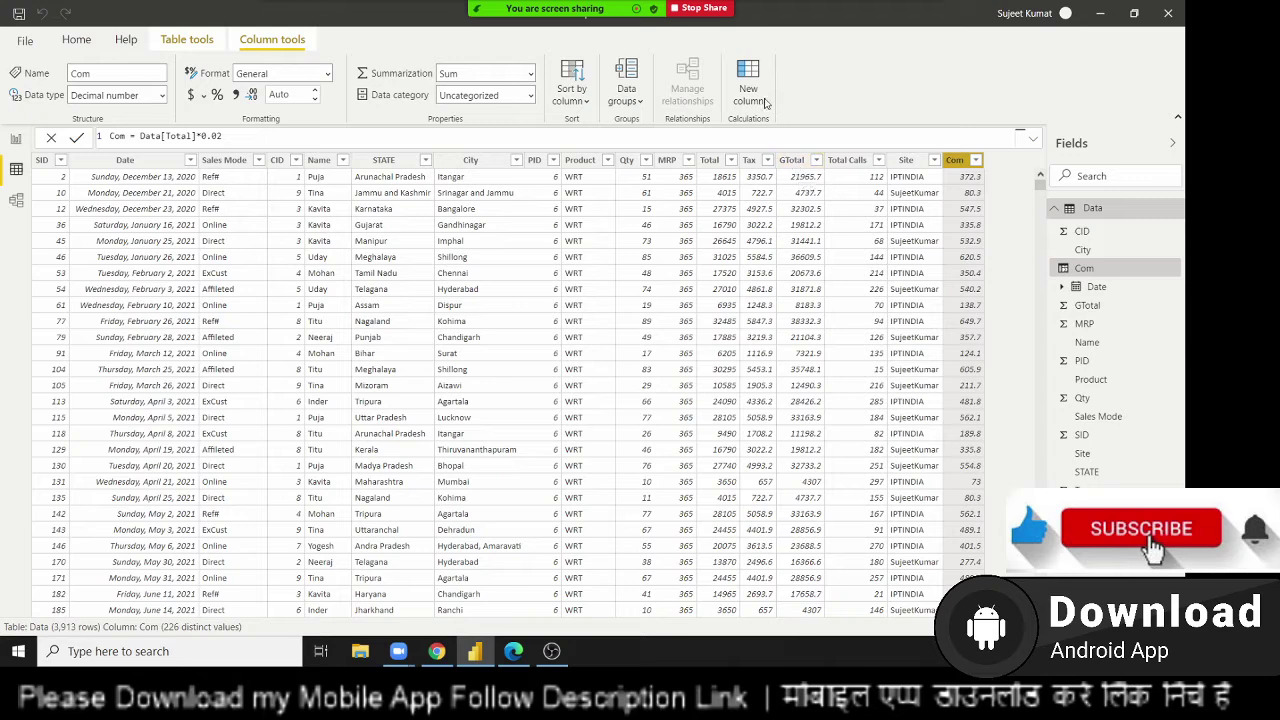
{"action": "left_click", "coordinate": [755, 100]}
Define the new column as Final_Total = Data[GTotal]+Data[Com]
{"action": "double_click", "coordinate": [126, 136]}
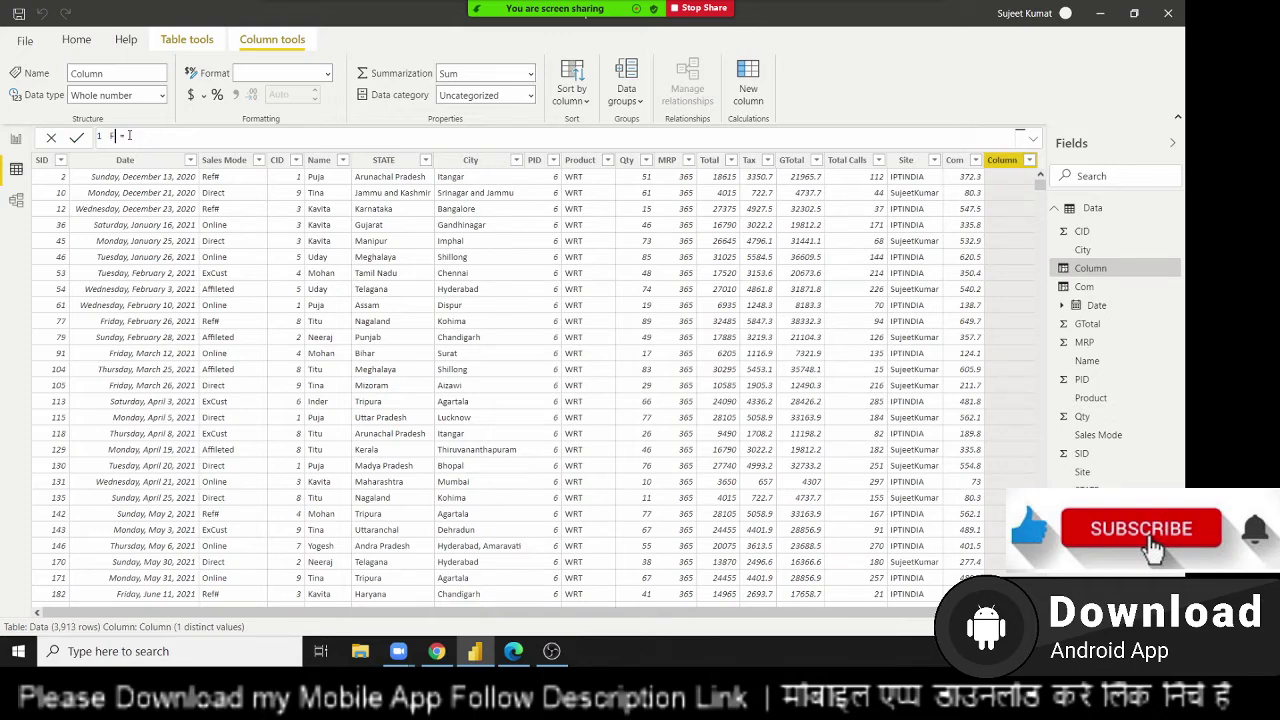
{"action": "type", "text": "Fina"}
{"action": "type", "text": "l_To"}
{"action": "type", "text": "tal ="}
{"action": "type", "text": "gs"}
{"action": "key", "text": "BackSpace"}
{"action": "type", "text": "t"}
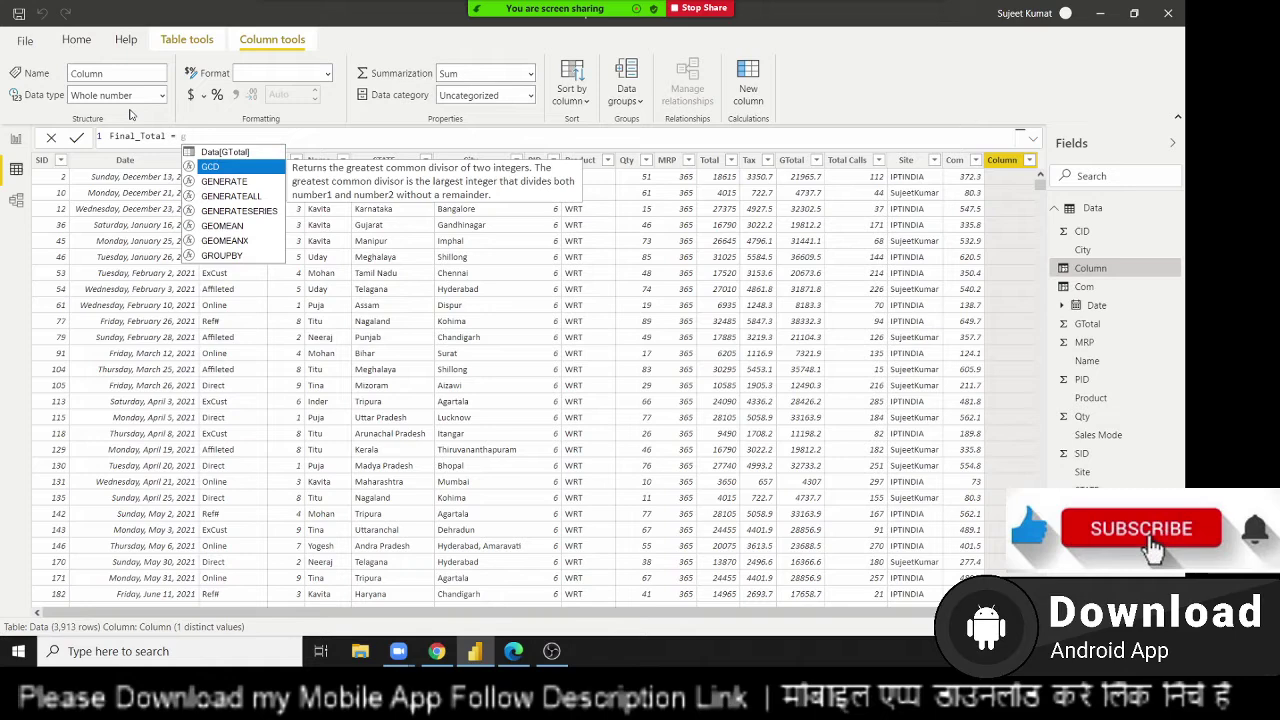
{"action": "key", "text": "Up"}
{"action": "key", "text": "Tab"}
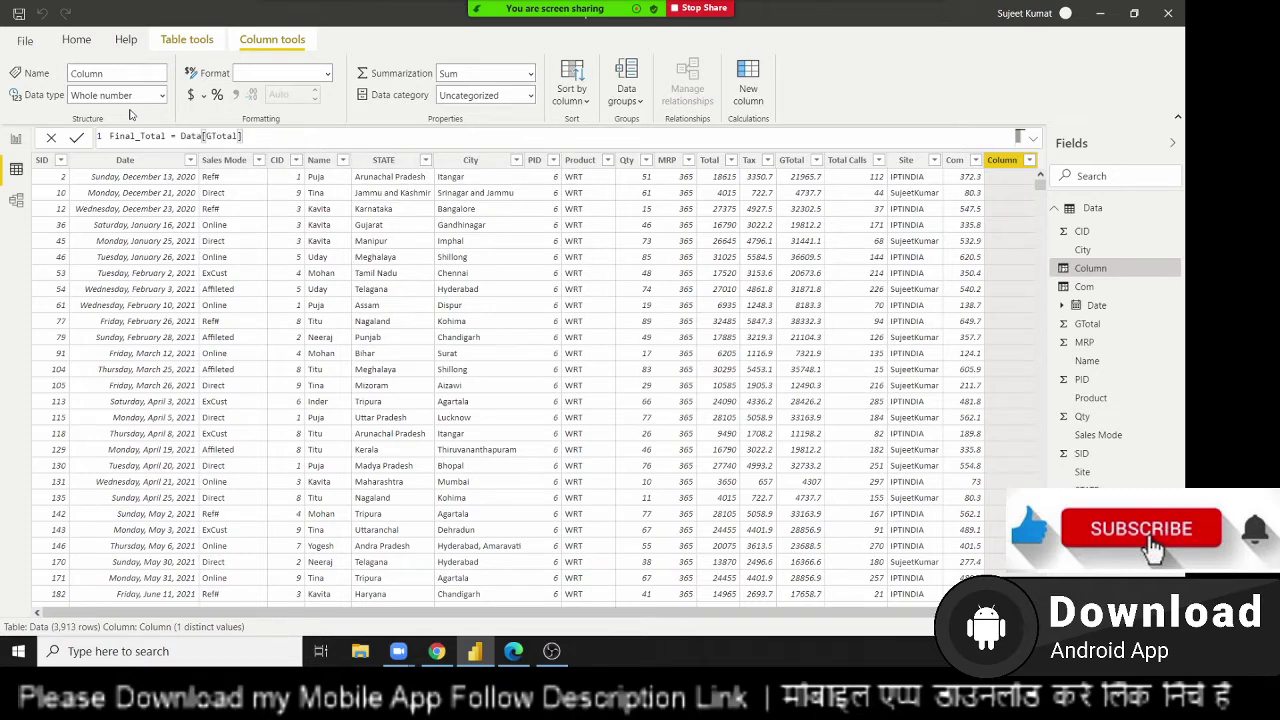
{"action": "type", "text": "+co"}
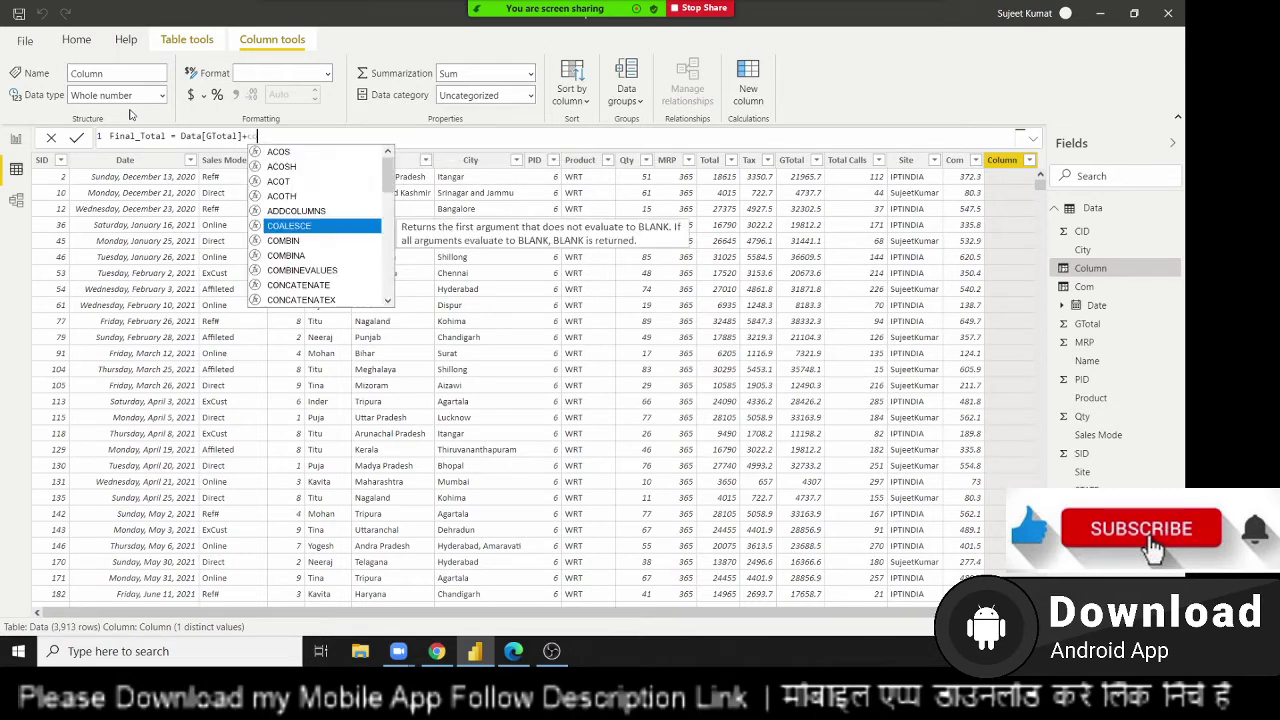
{"action": "type", "text": "m"}
{"action": "key", "text": "Down"}
{"action": "key", "text": "Down"}
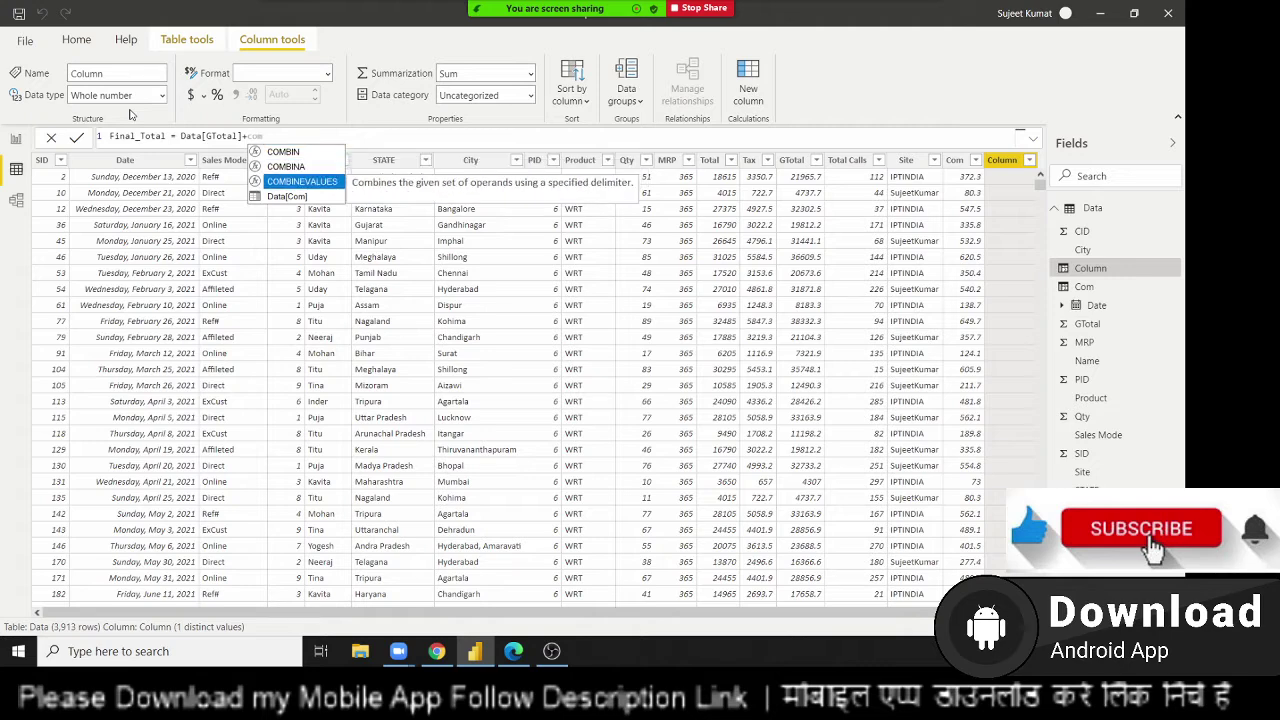
{"action": "key", "text": "Down"}
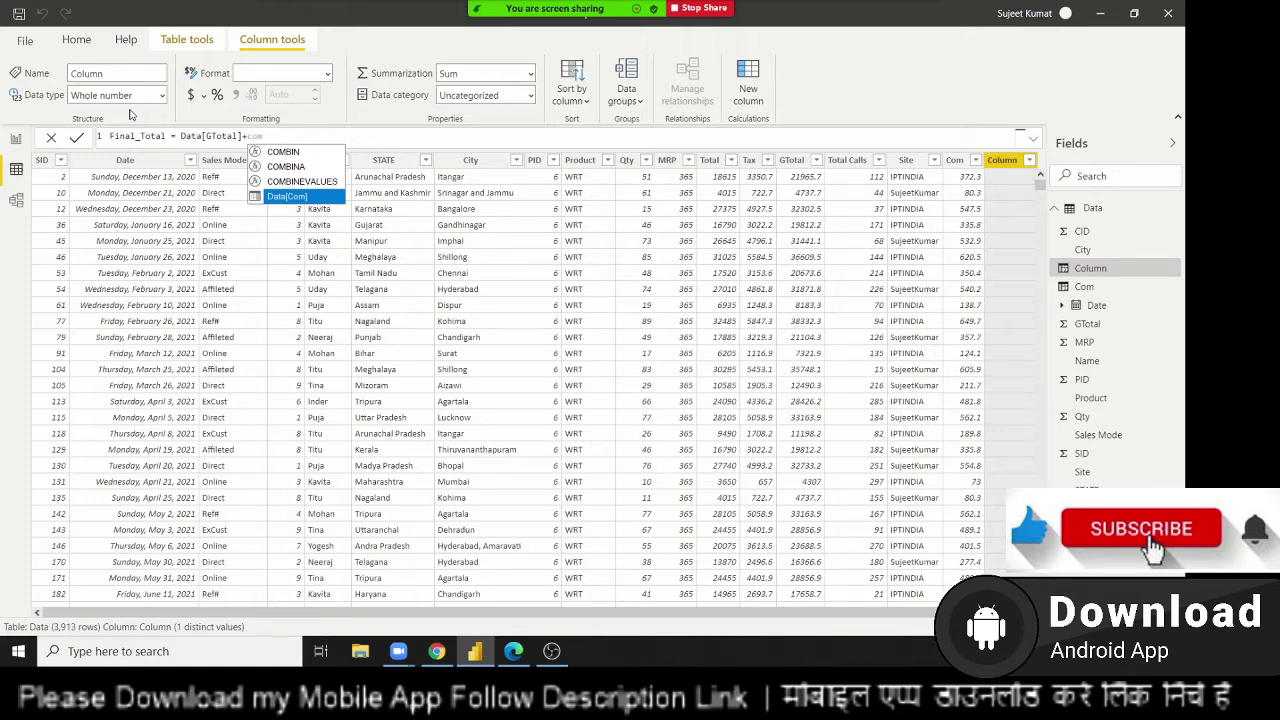
{"action": "key", "text": "Tab"}
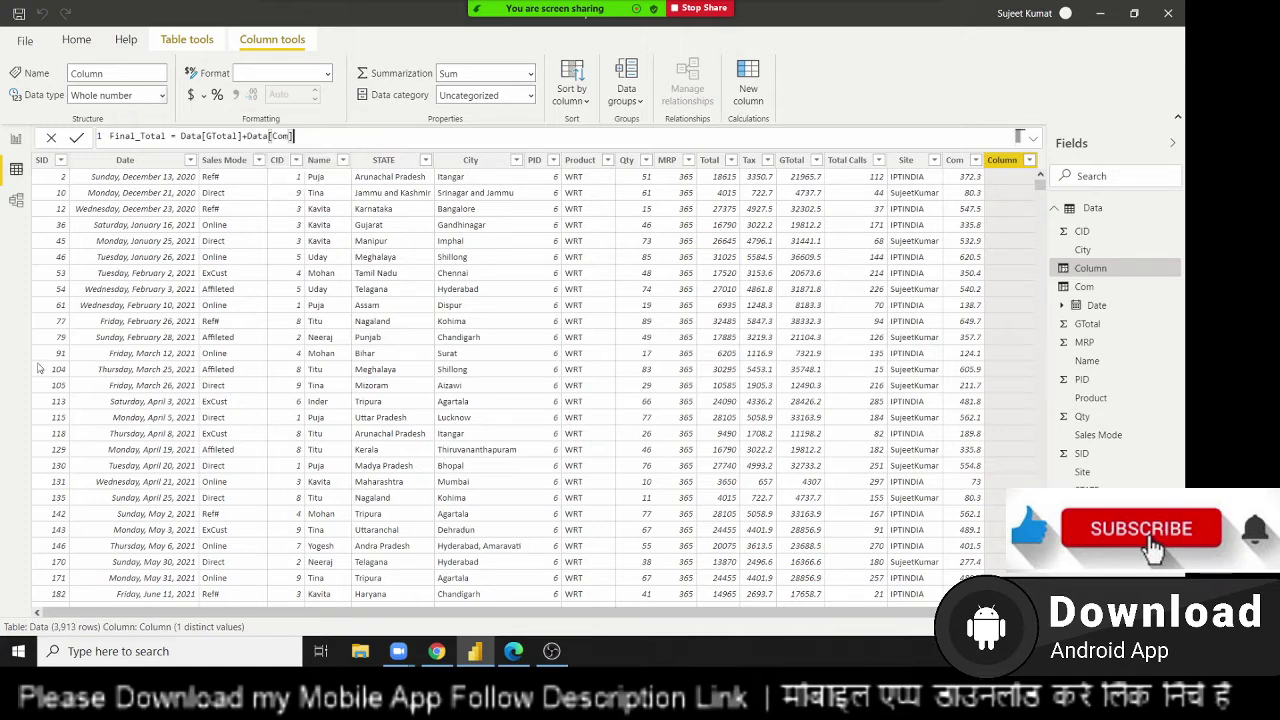
{"action": "key", "text": "Return"}
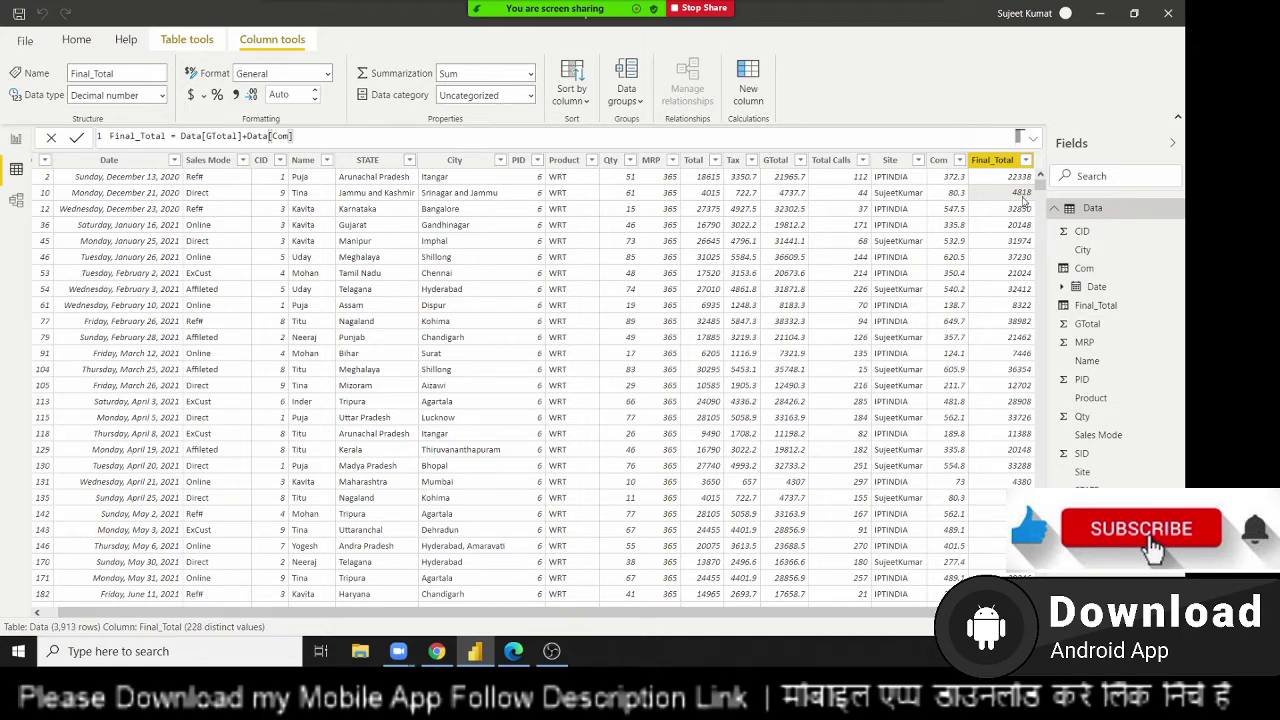
{"action": "key", "text": "Left"}
{"action": "key", "text": "Left"}
{"action": "key", "text": "Left"}
{"action": "key", "text": "Left"}
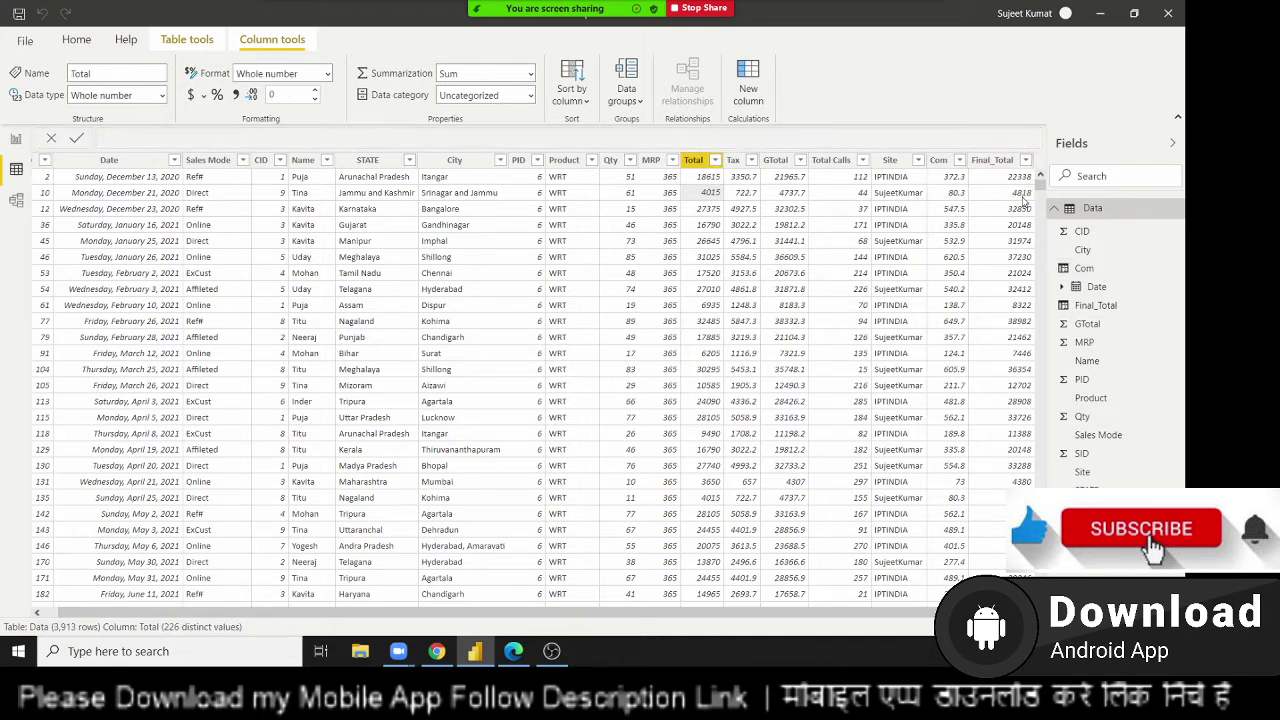
{"action": "key", "text": "Right"}
{"action": "key", "text": "Right"}
{"action": "key", "text": "Right"}
{"action": "key", "text": "Right"}
{"action": "key", "text": "Right"}
{"action": "key", "text": "Right"}
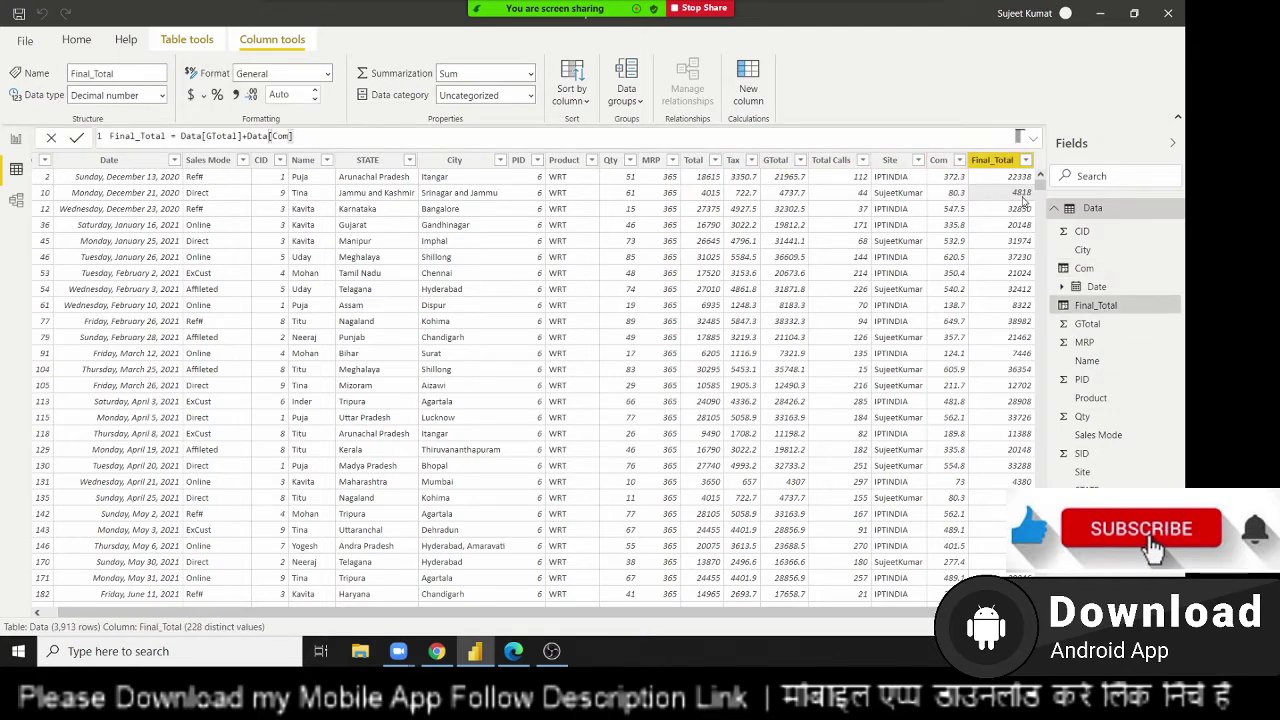
{"action": "key", "text": "Left"}
{"action": "key", "text": "Left"}
{"action": "key", "text": "Left"}
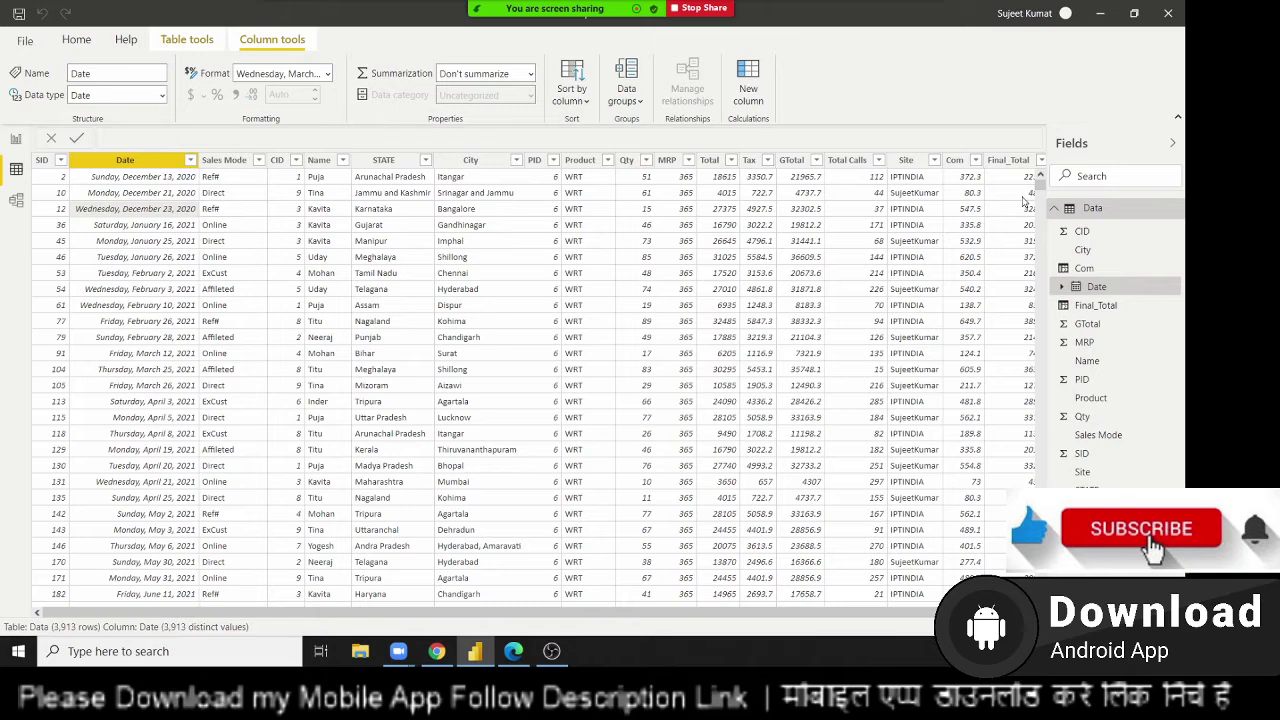
{"action": "key", "text": "Right"}
{"action": "key", "text": "Right"}
{"action": "key", "text": "Right"}
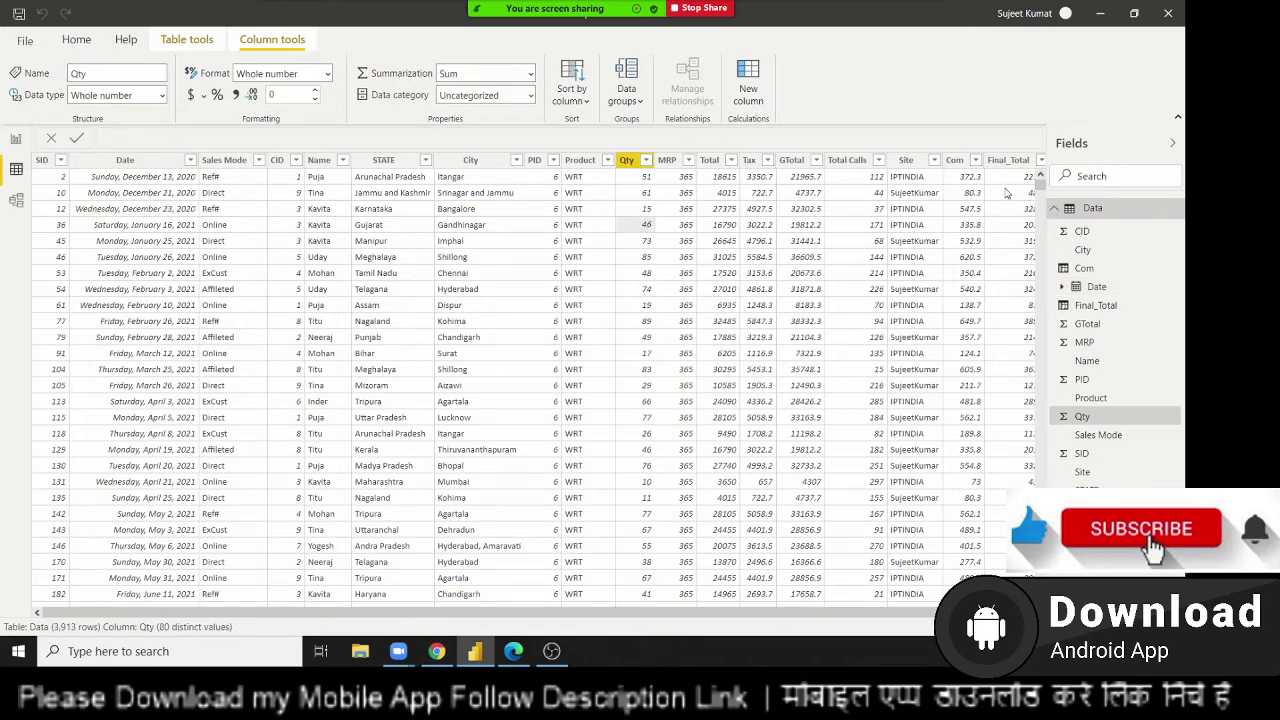
{"action": "key", "text": "Right"}
{"action": "key", "text": "Right"}
{"action": "key", "text": "Right"}
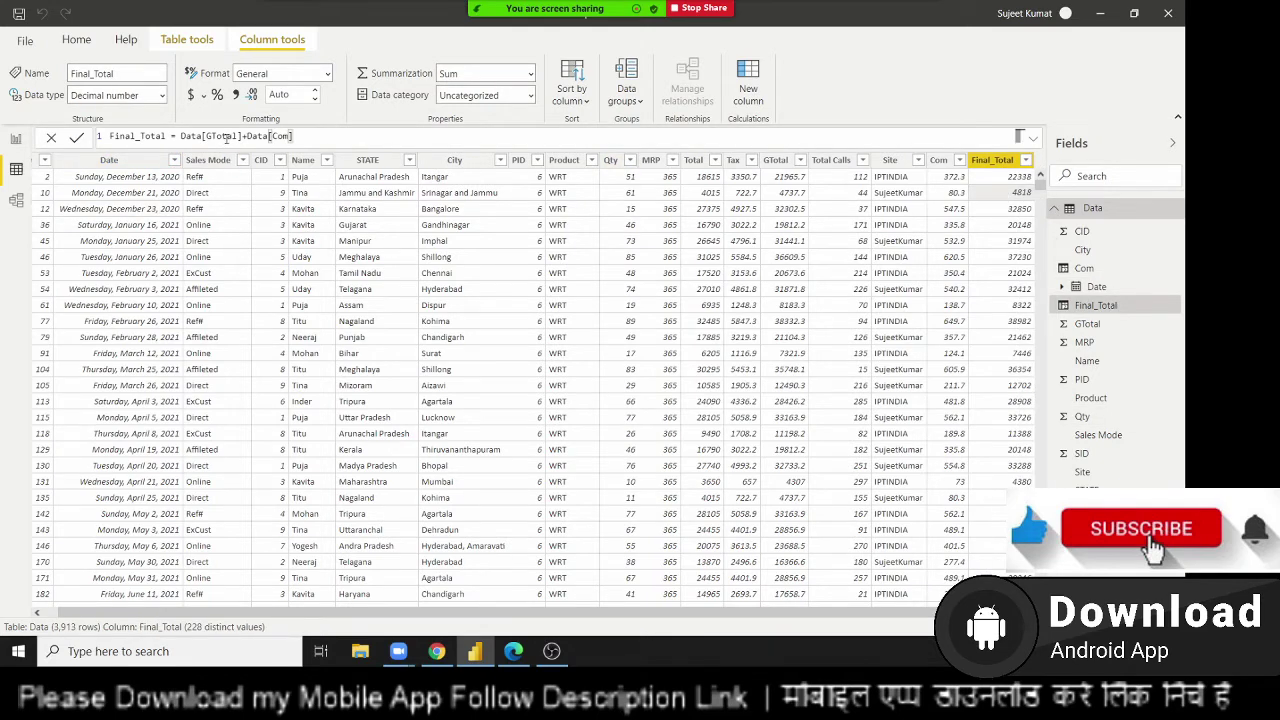
{"action": "left_click", "coordinate": [958, 193]}
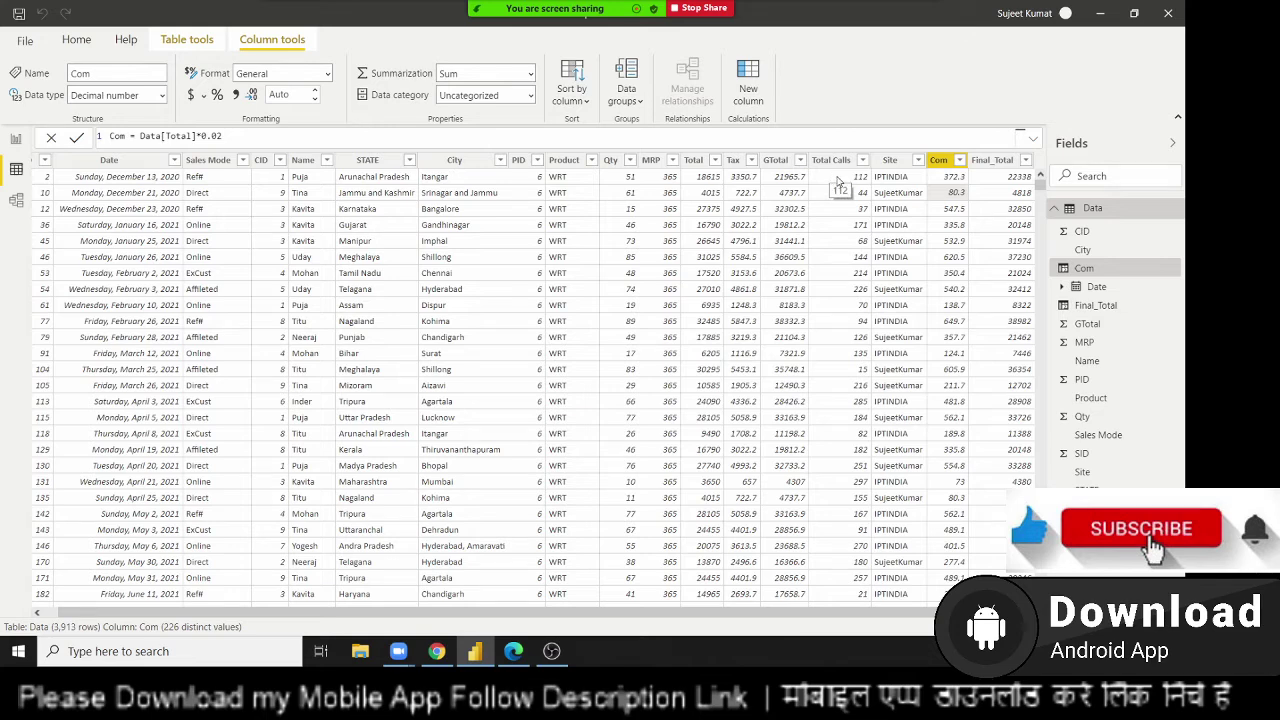
{"action": "left_click", "coordinate": [838, 180]}
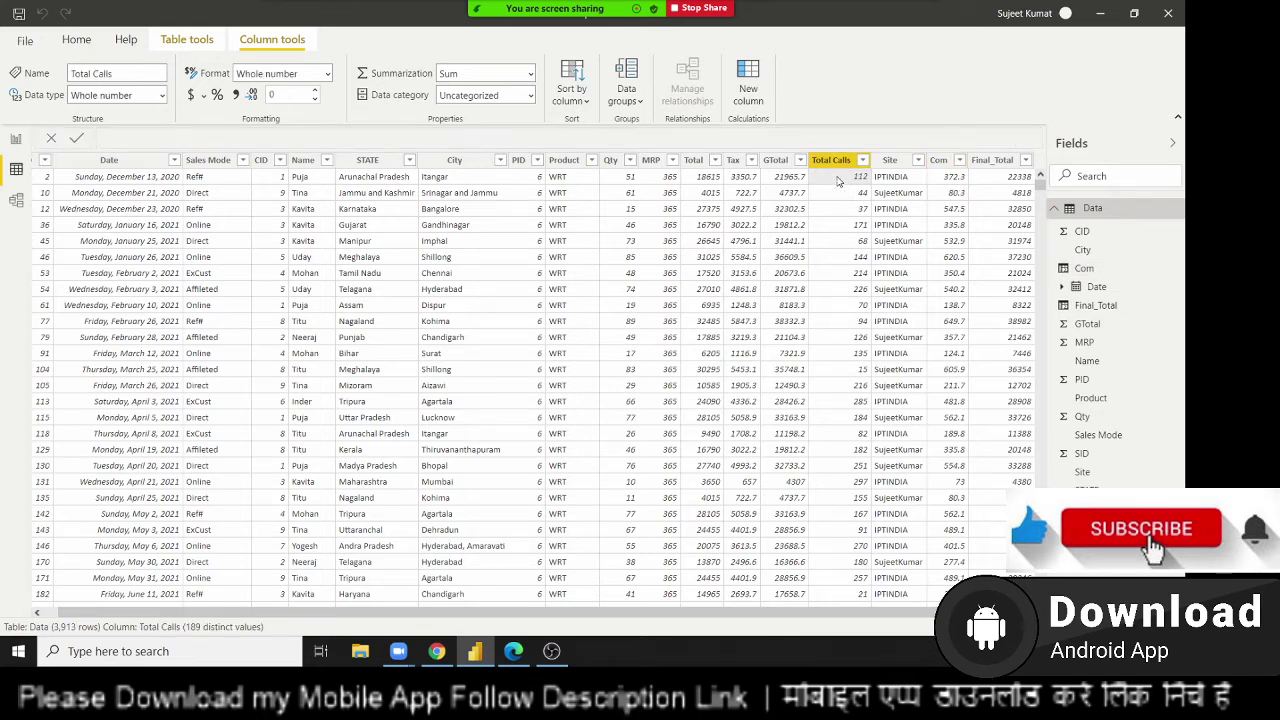
{"action": "left_click", "coordinate": [1007, 180]}
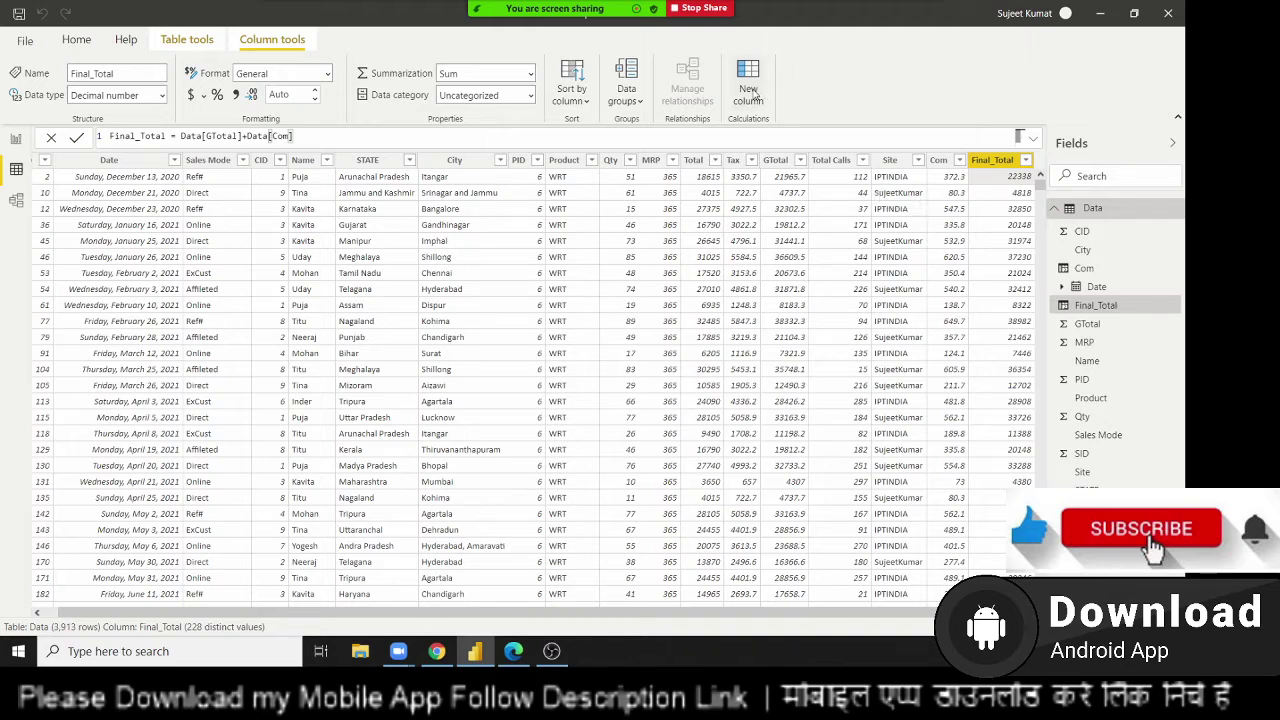
Add a new calculated column and name it Pur_Calls
{"action": "left_click", "coordinate": [752, 92]}
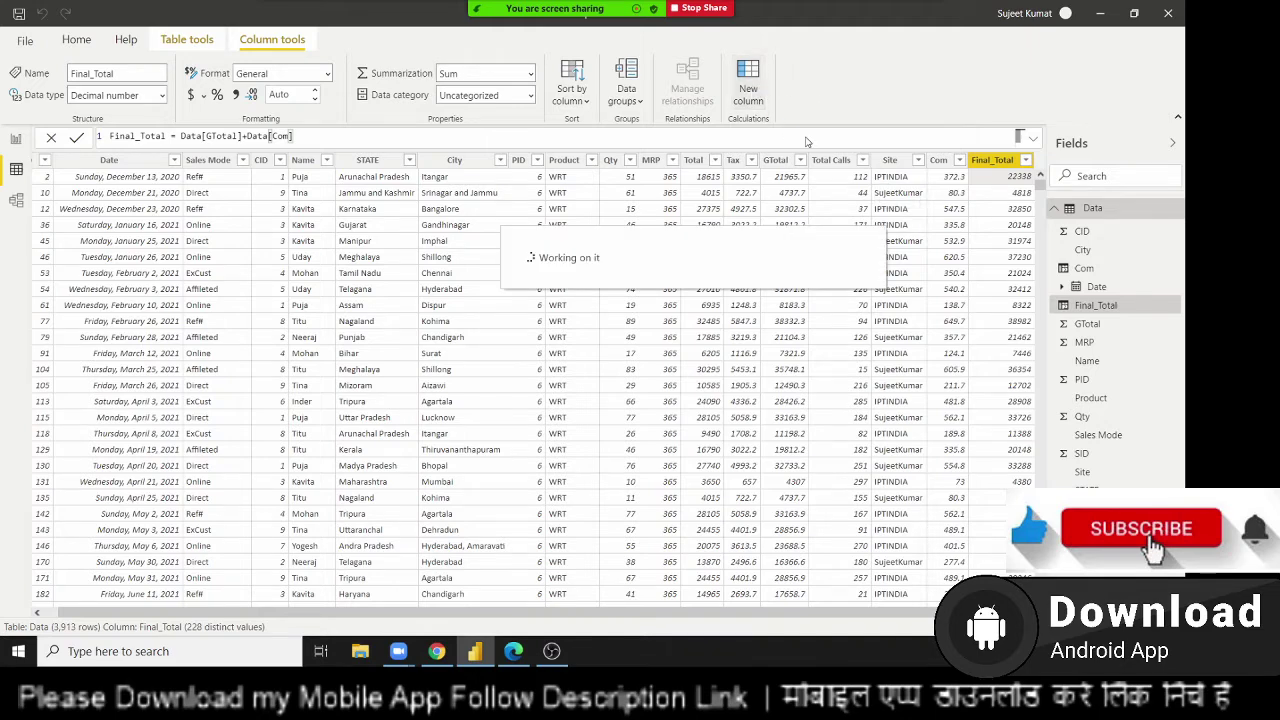
{"action": "double_click", "coordinate": [124, 136]}
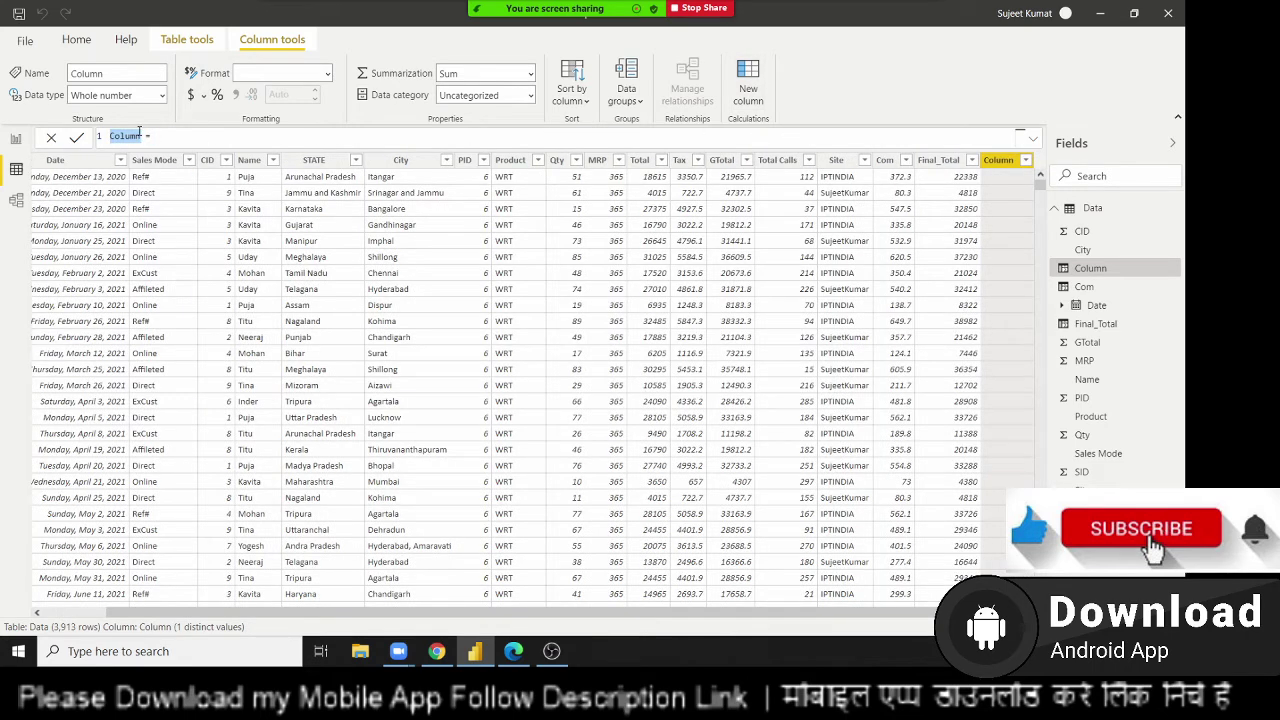
{"action": "type", "text": "Pur"}
{"action": "type", "text": "Ca"}
{"action": "key", "text": "BackSpace"}
{"action": "key", "text": "BackSpace"}
{"action": "key", "text": "BackSpace"}
{"action": "type", "text": "Ca"}
{"action": "type", "text": "lls"}
Set Pur_Calls to Data[Final_Total]/Data[Total Calls] and select the column
{"action": "left_click", "coordinate": [211, 132]}
{"action": "type", "text": "fi"}
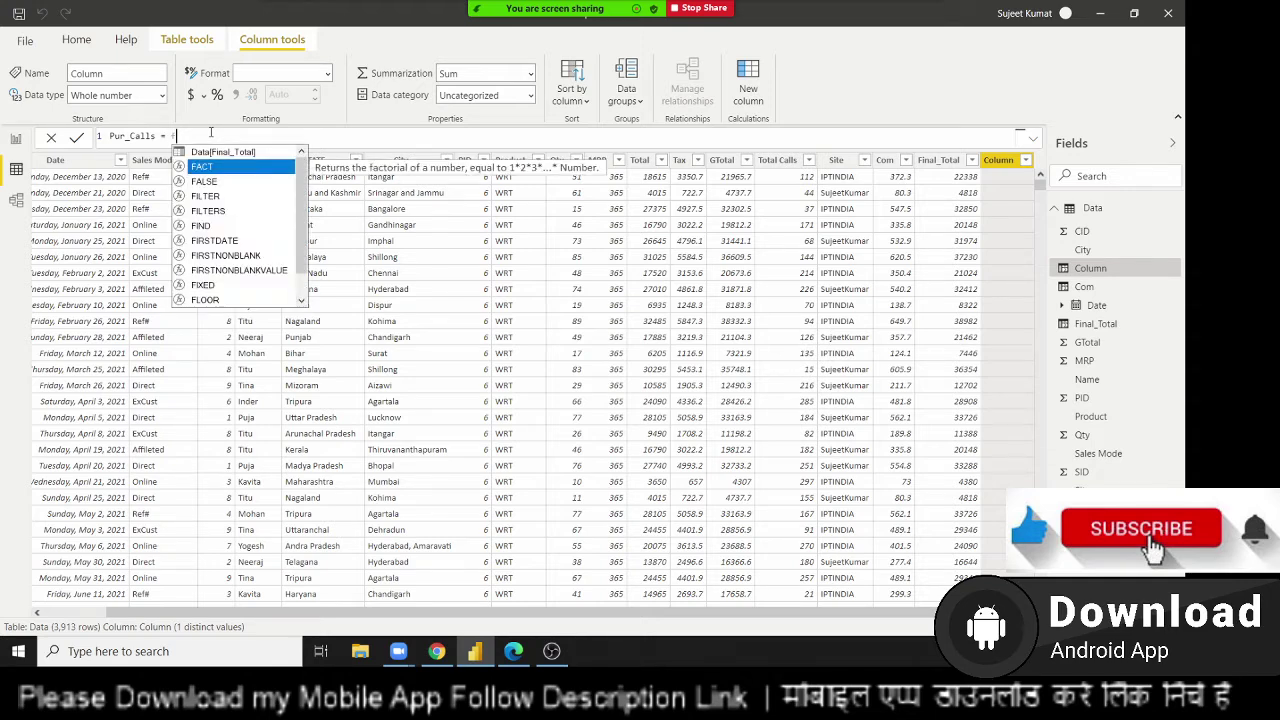
{"action": "key", "text": "Up"}
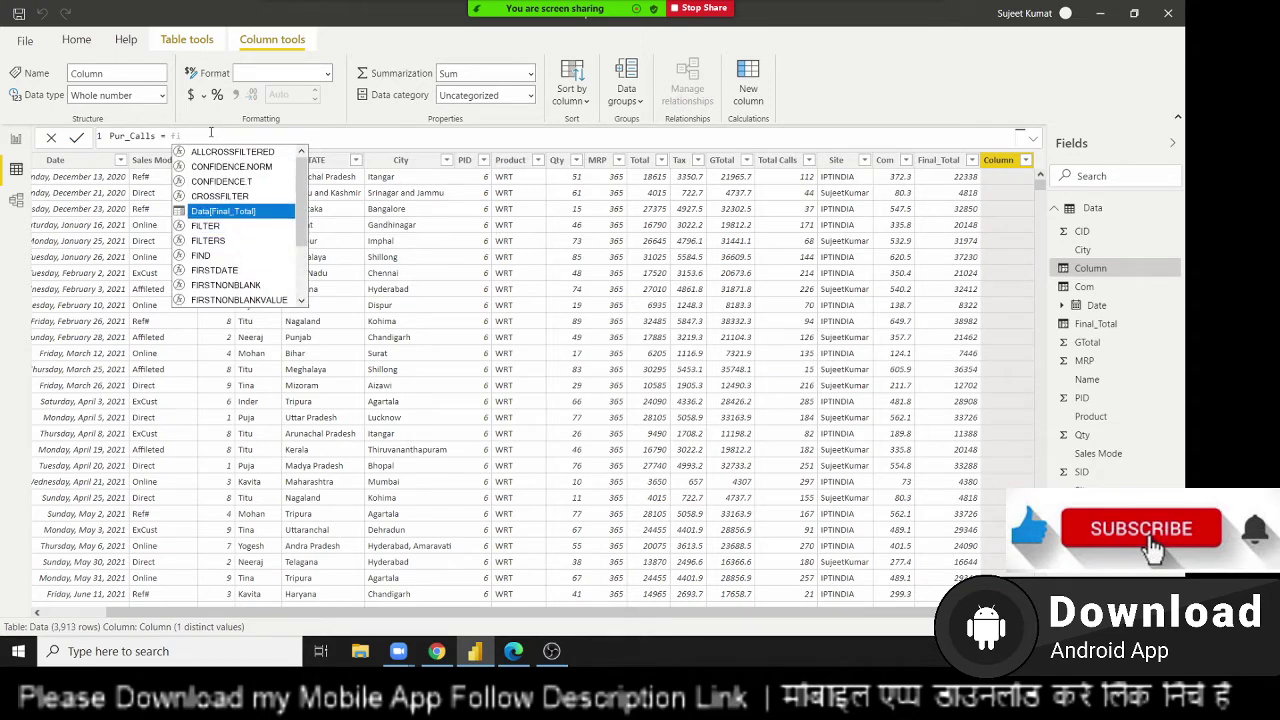
{"action": "key", "text": "Tab"}
{"action": "type", "text": "/"}
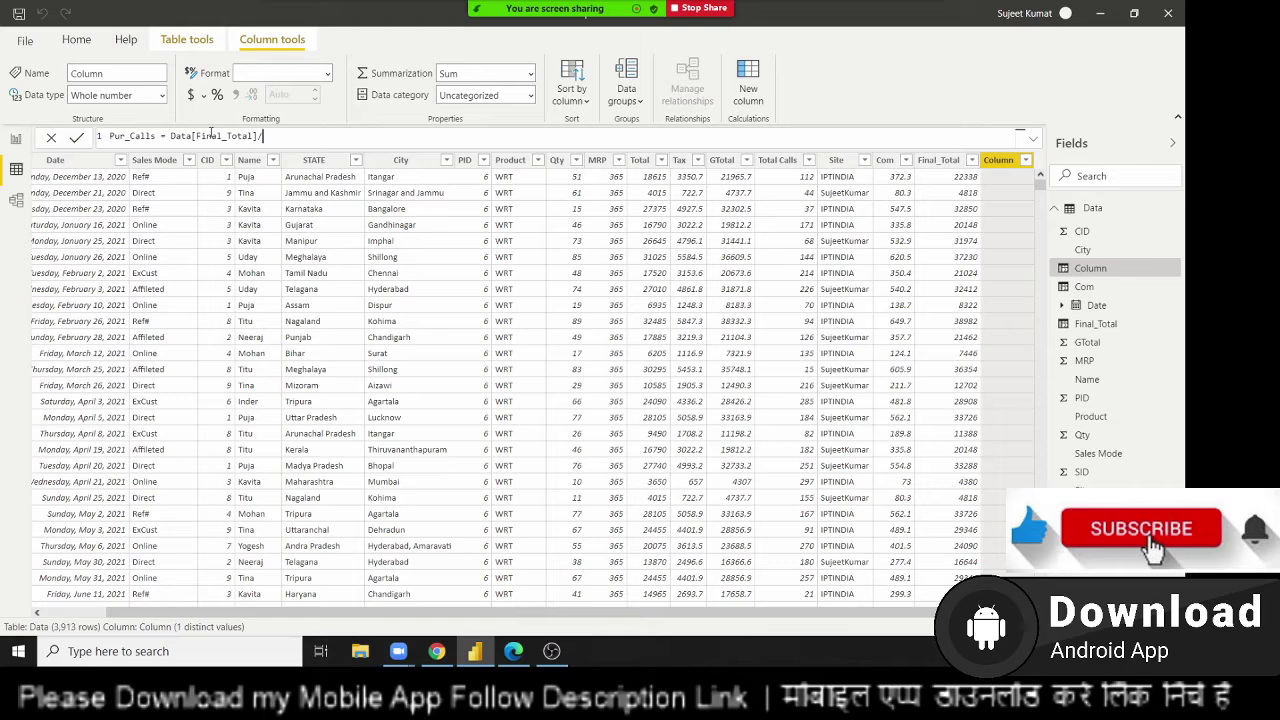
{"action": "type", "text": "tot"}
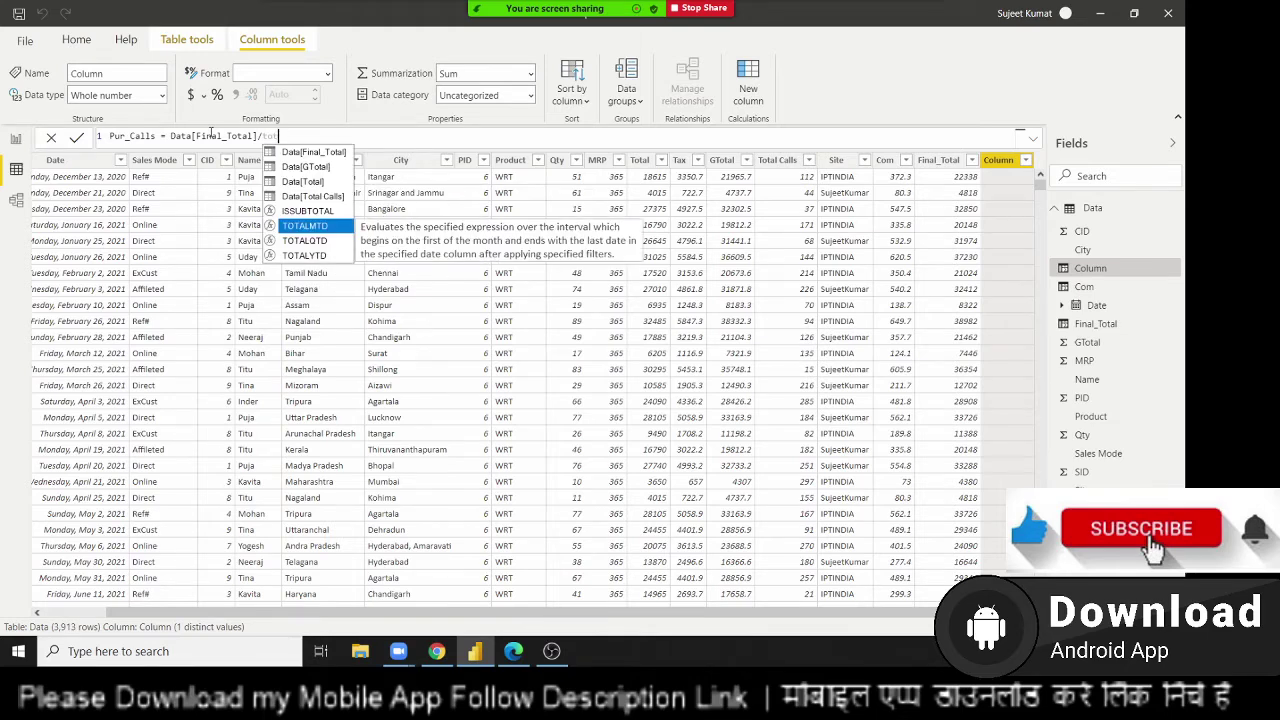
{"action": "key", "text": "Up"}
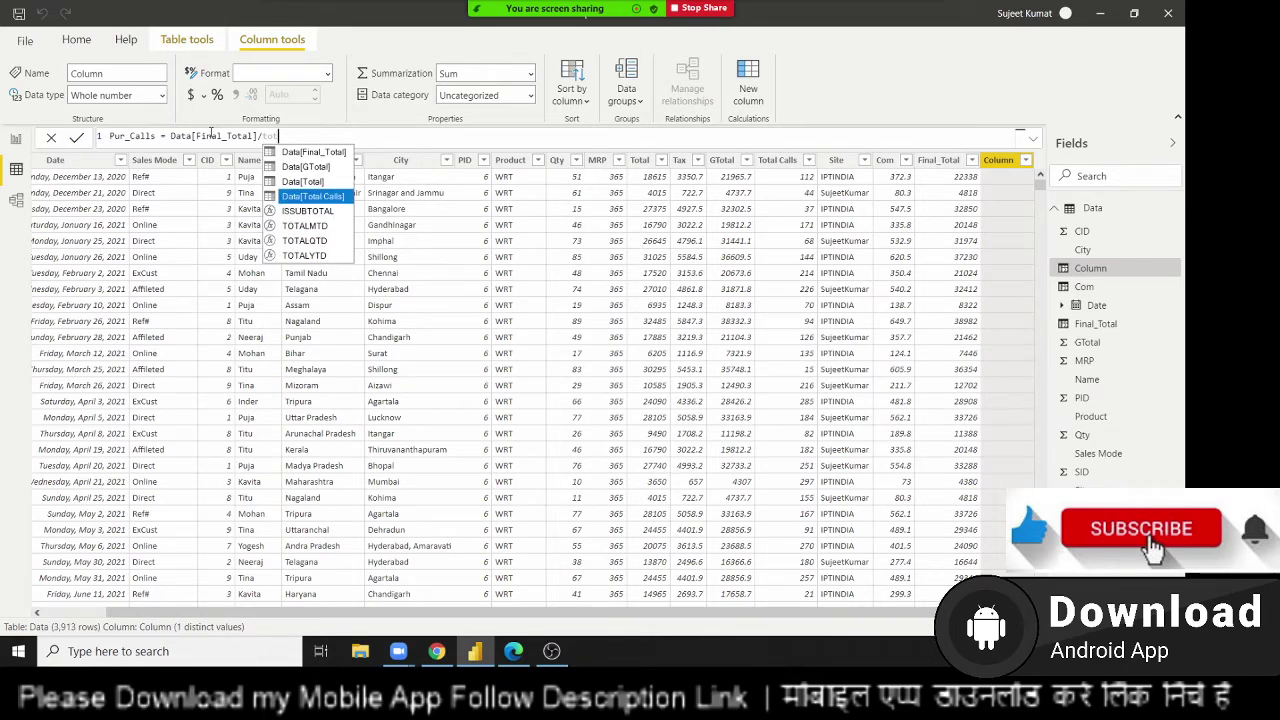
{"action": "key", "text": "Tab"}
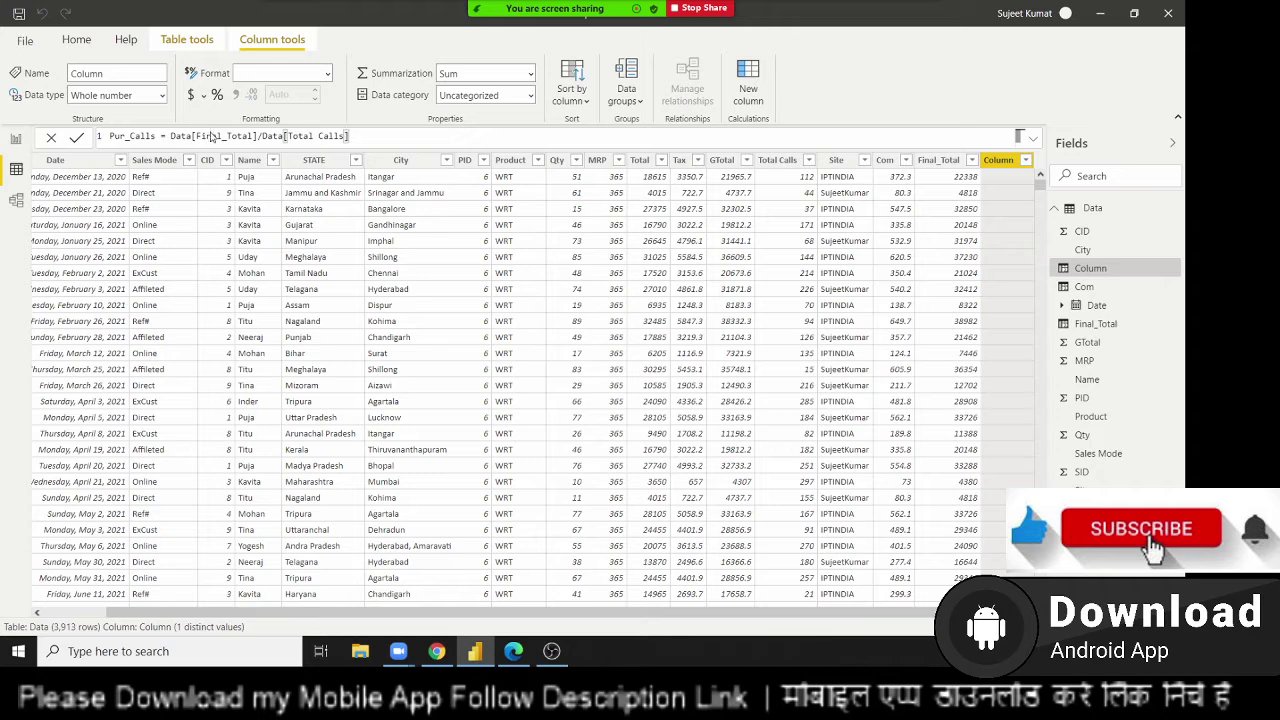
{"action": "key", "text": "Return"}
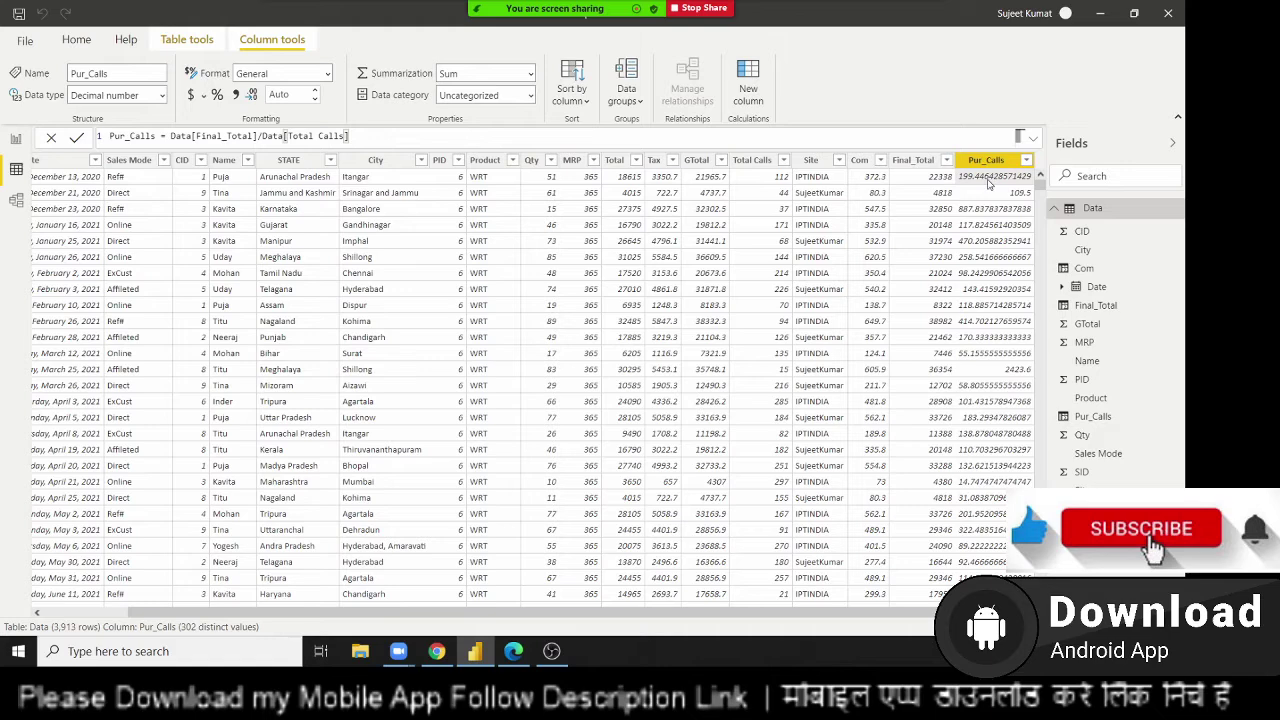
{"action": "left_click", "coordinate": [985, 166]}
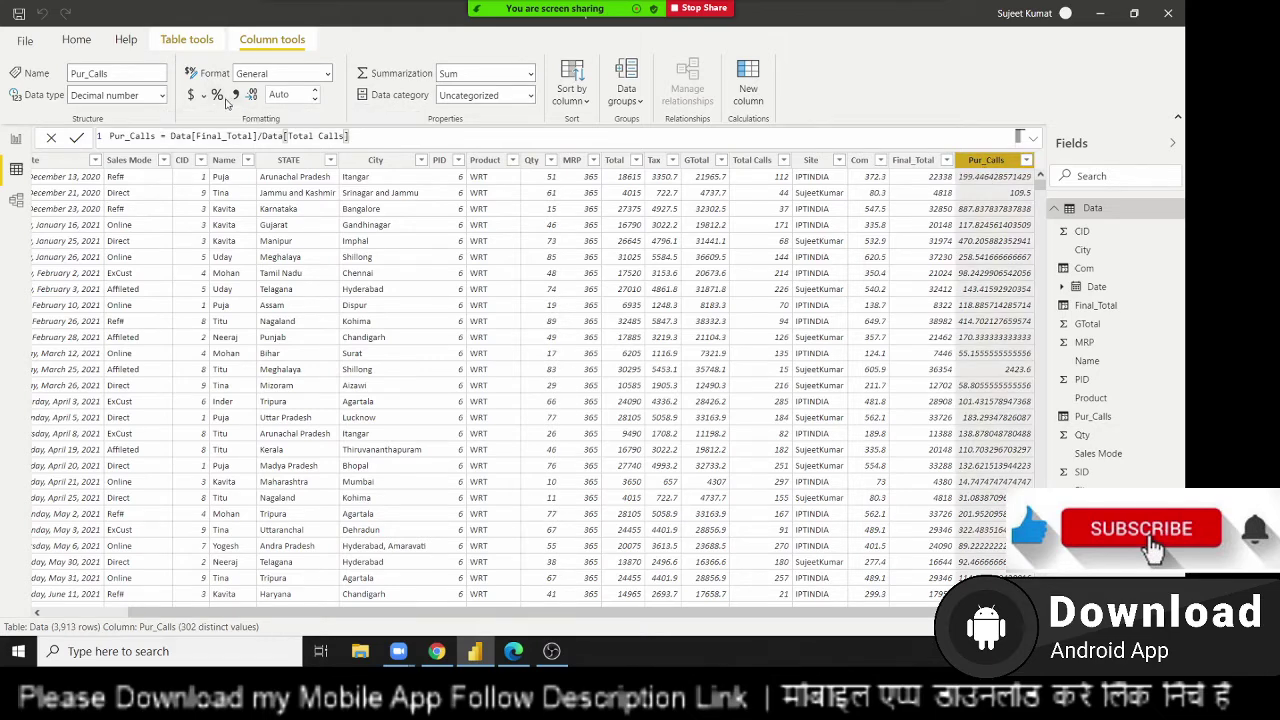
Format Pur_Calls as a decimal number with 2 decimal places
{"action": "left_click", "coordinate": [316, 90]}
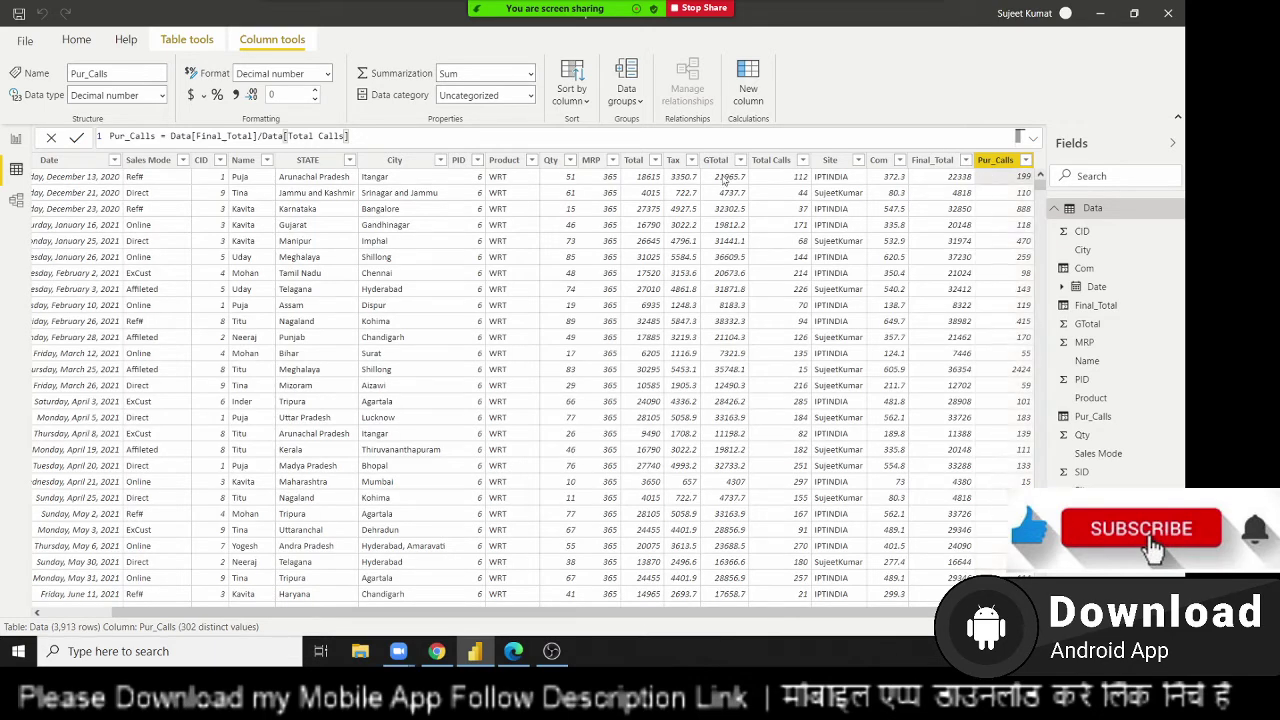
{"action": "type", "text": "2"}
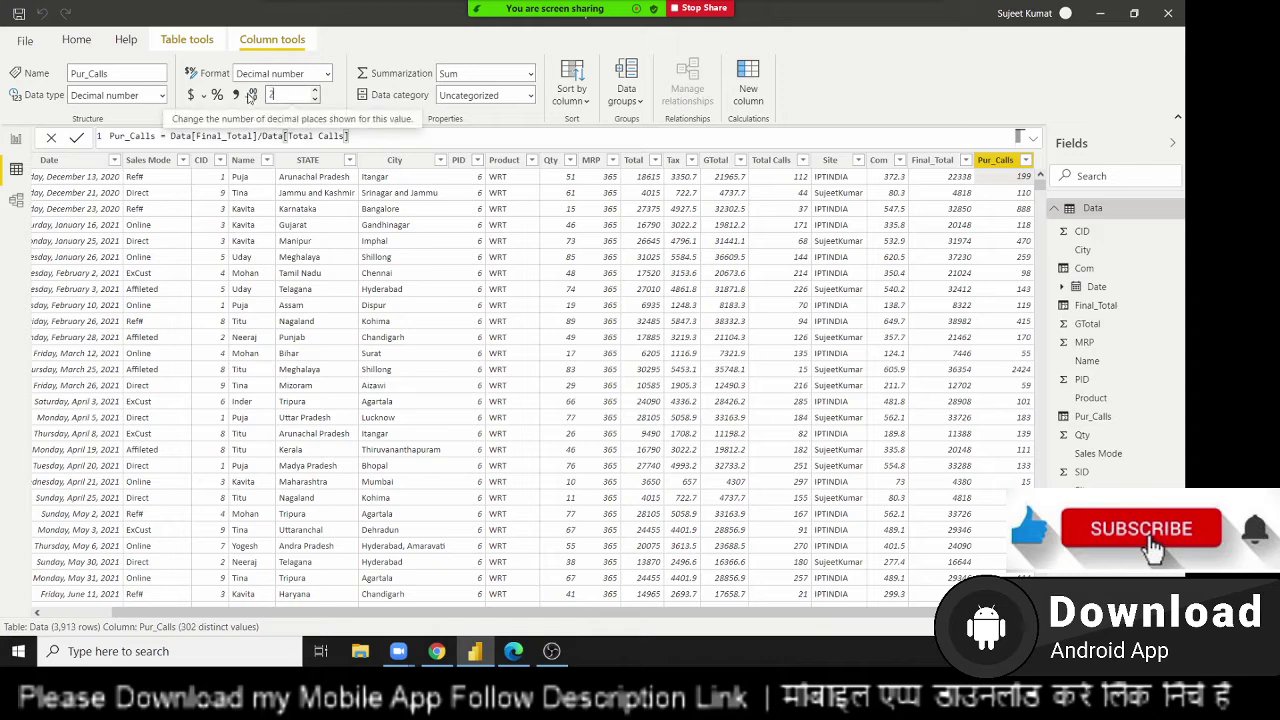
{"action": "key", "text": "Return"}
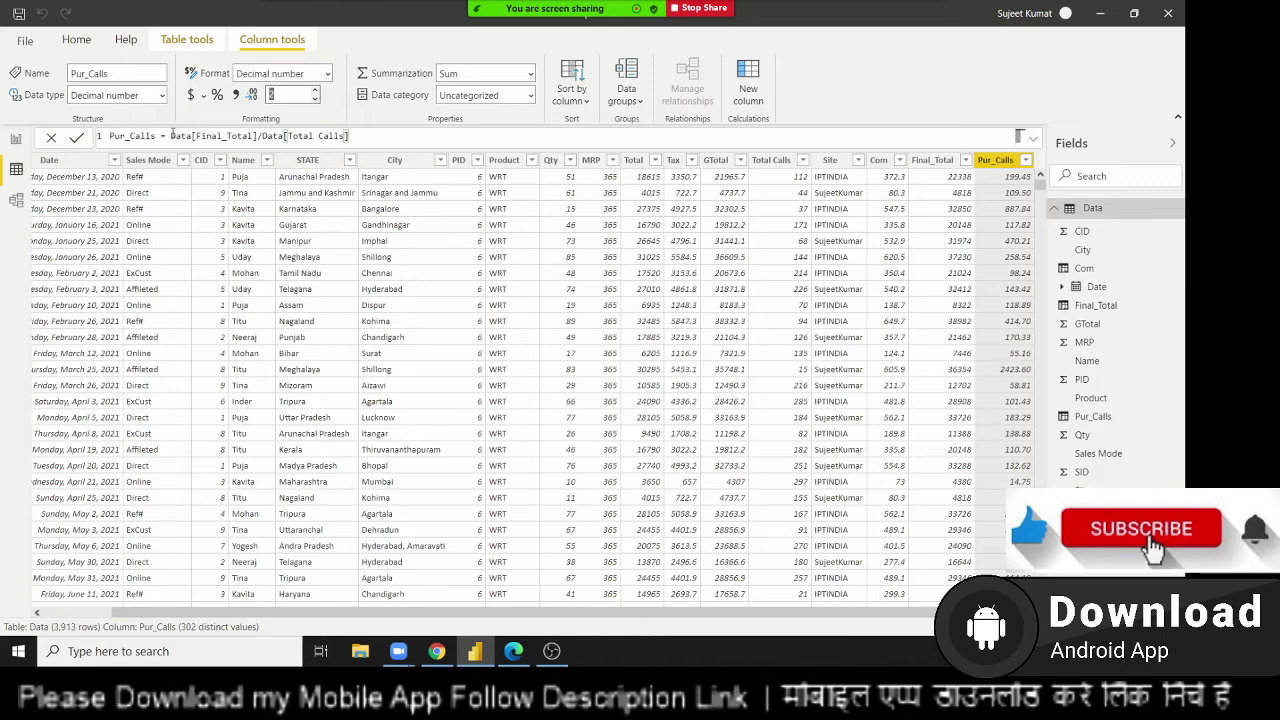
{"action": "left_click", "coordinate": [171, 136]}
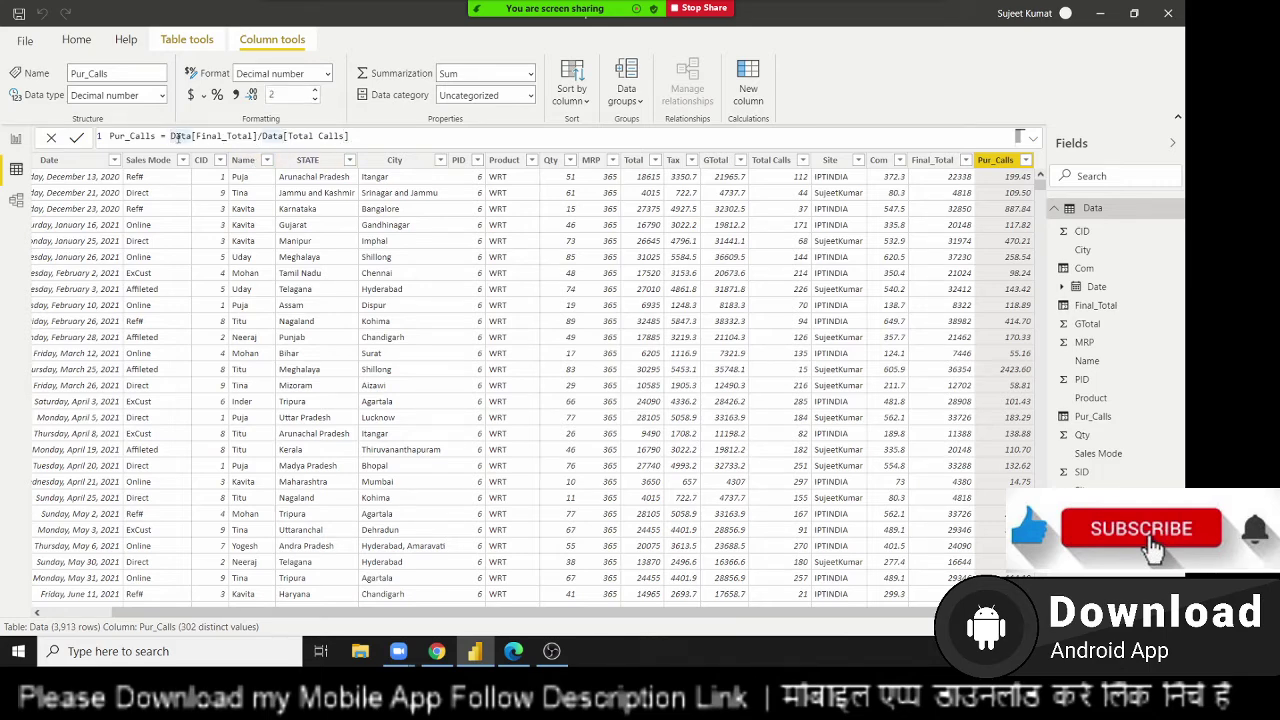
Wrap the Pur_Calls formula in ROUND(...,0) so values round to whole numbers
{"action": "type", "text": "roun"}
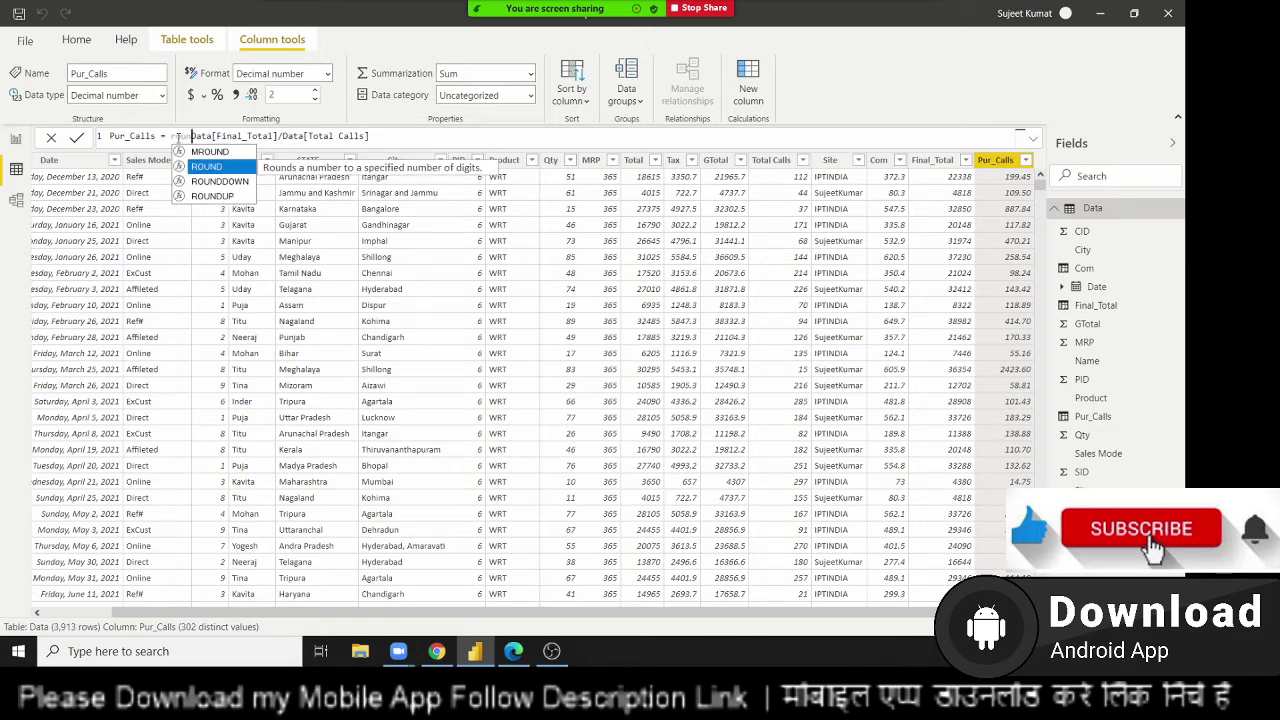
{"action": "key", "text": "Tab"}
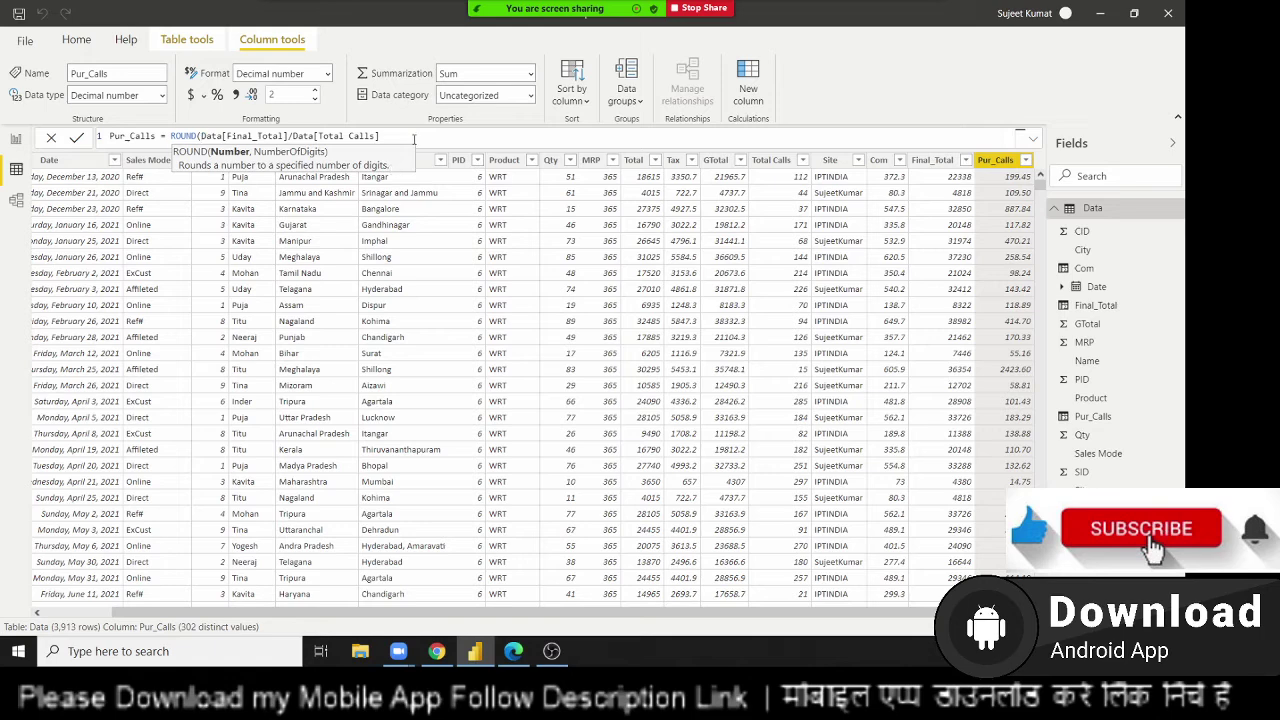
{"action": "left_click", "coordinate": [414, 138]}
{"action": "type", "text": ",0"}
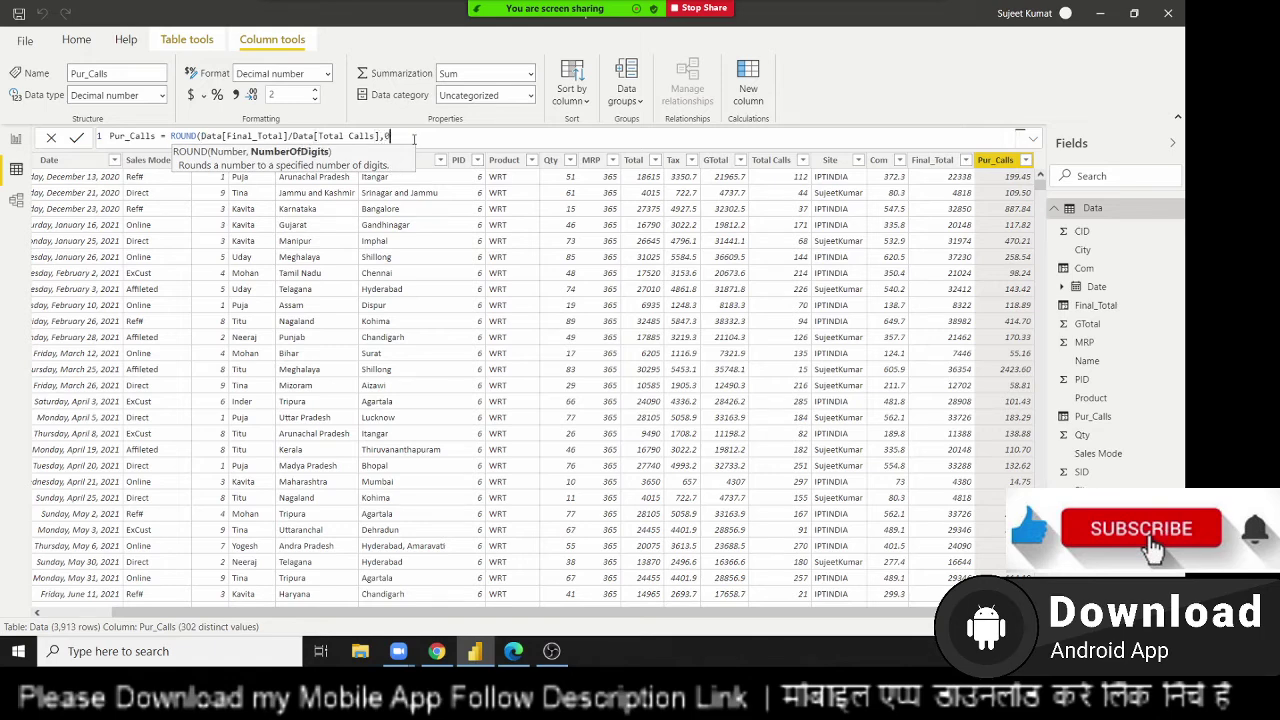
{"action": "type", "text": ")"}
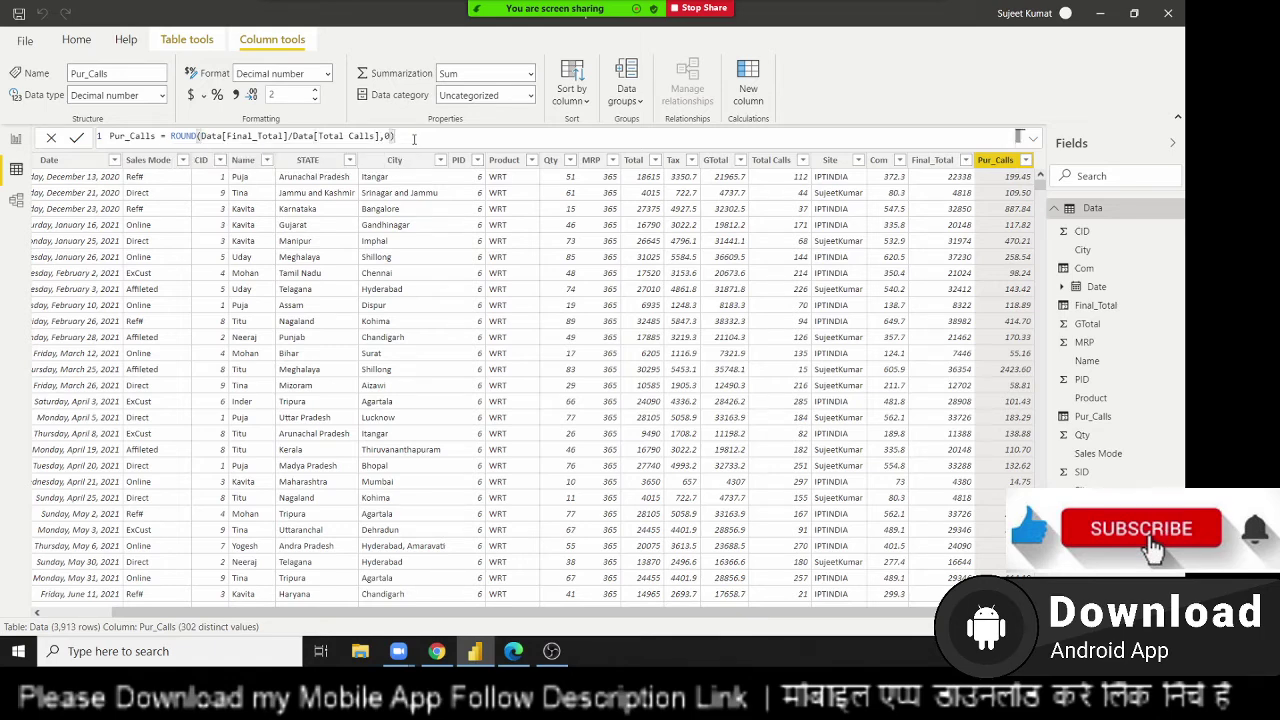
{"action": "key", "text": "Return"}
{"action": "left_click", "coordinate": [187, 39]}
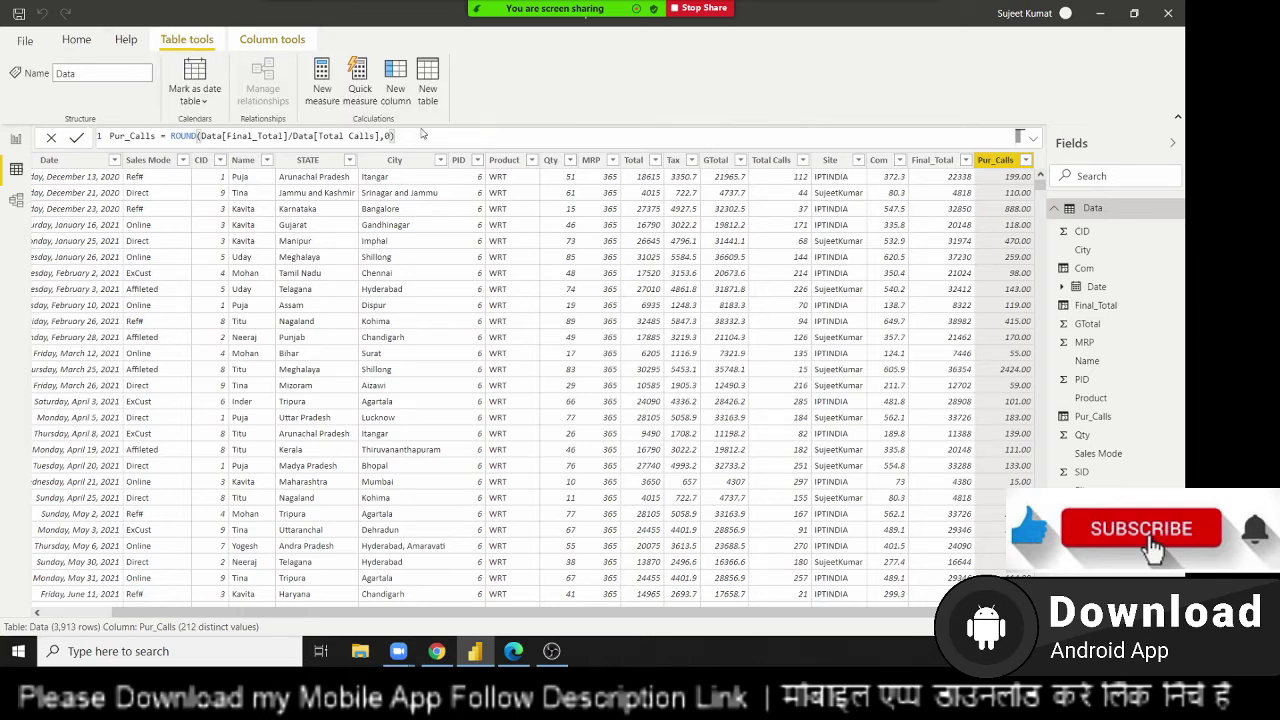
{"action": "left_click", "coordinate": [90, 41]}
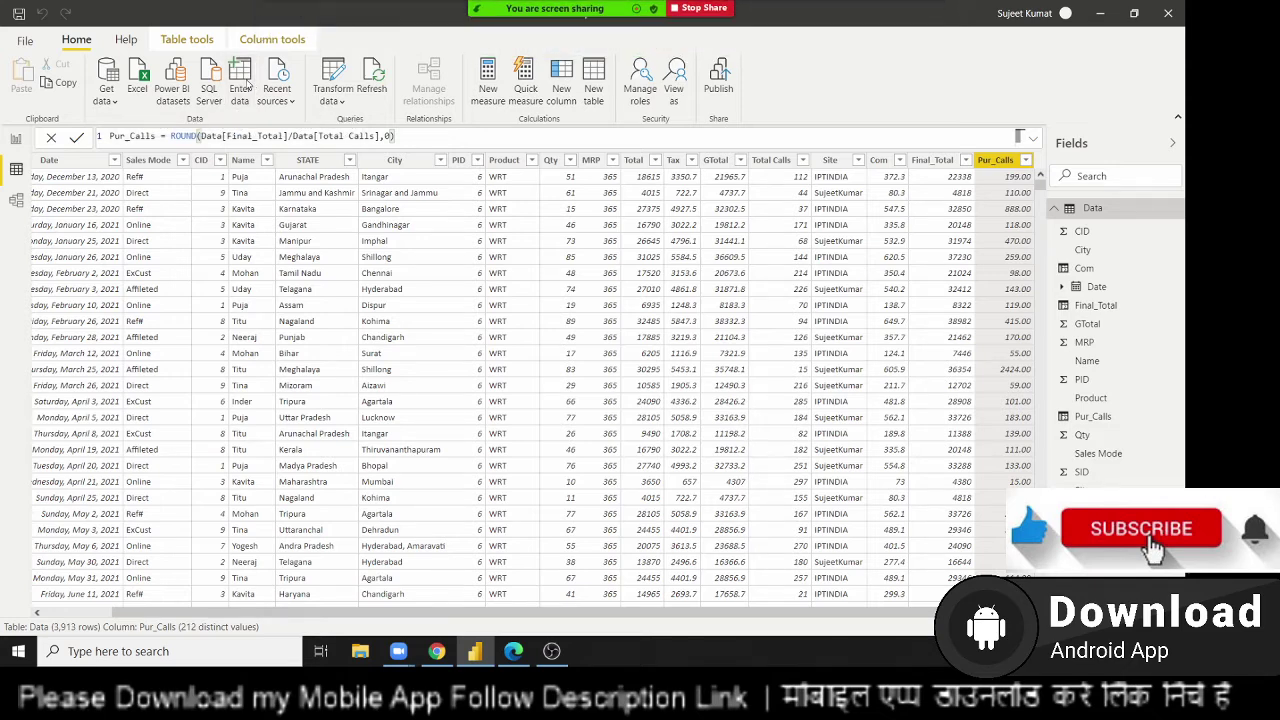
Create a manual entry table with columns named P, R and Time
{"action": "left_click", "coordinate": [247, 85]}
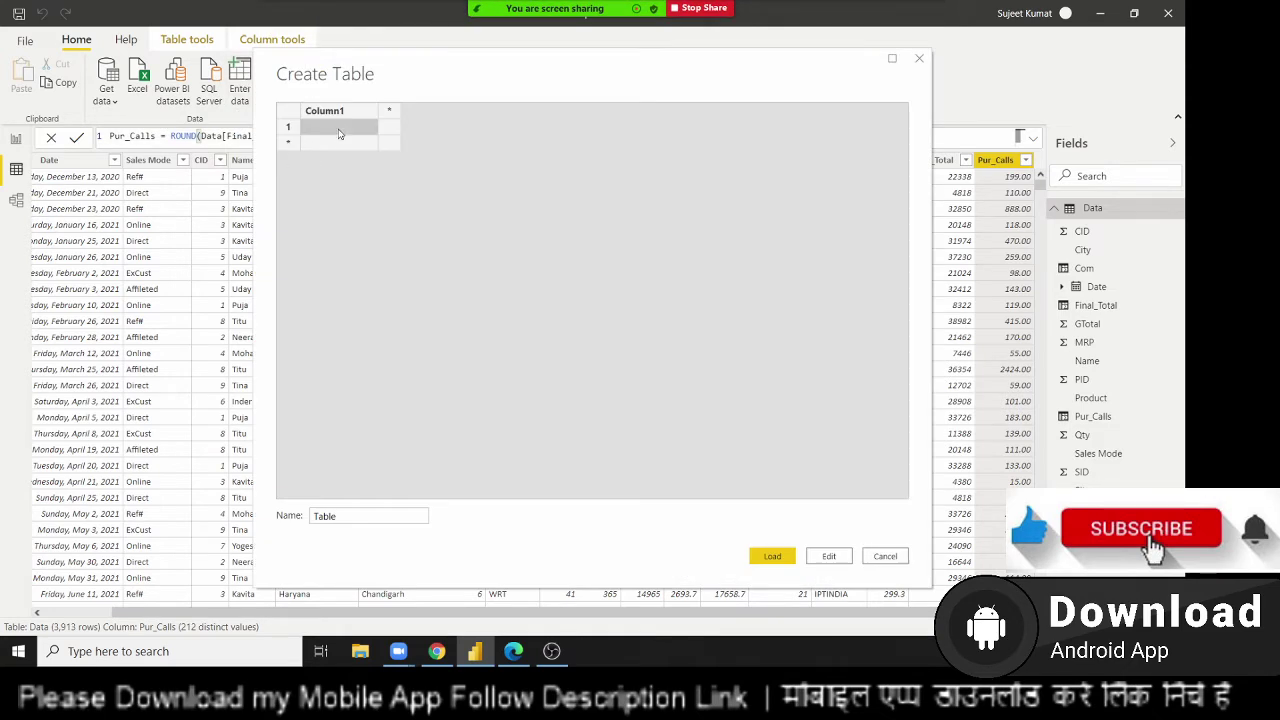
{"action": "double_click", "coordinate": [340, 111]}
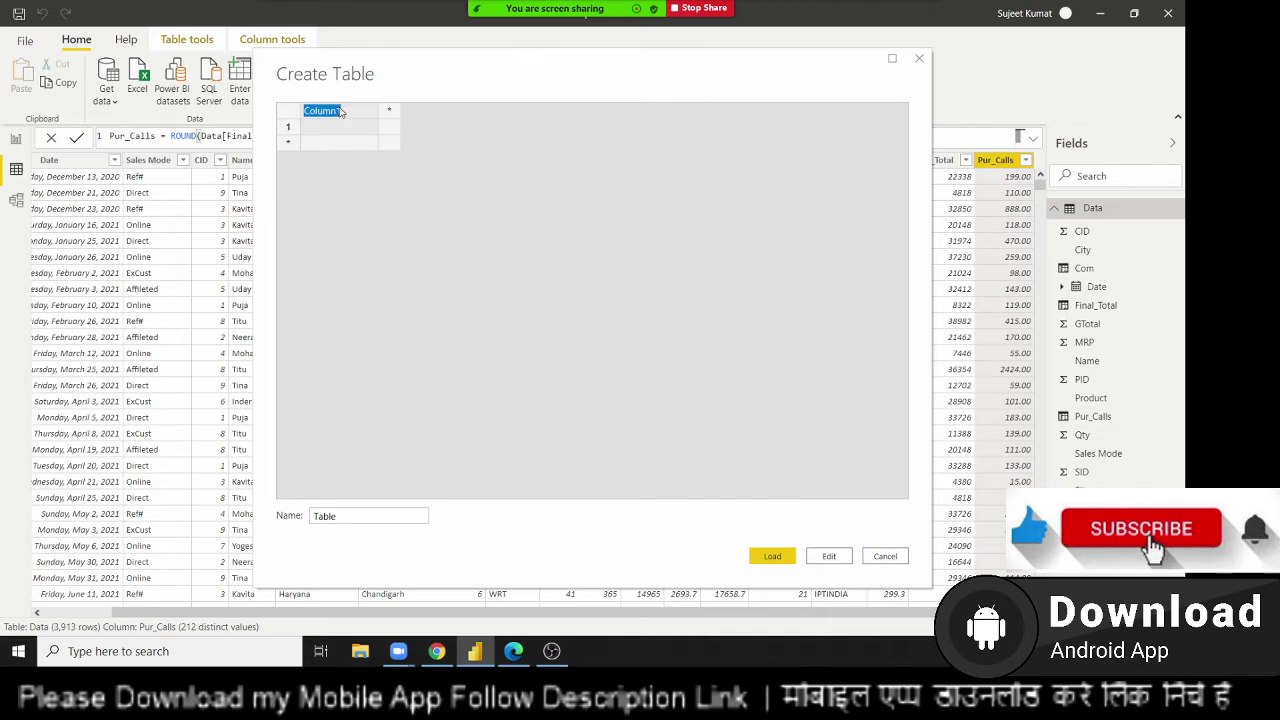
{"action": "type", "text": "P"}
{"action": "key", "text": "Tab"}
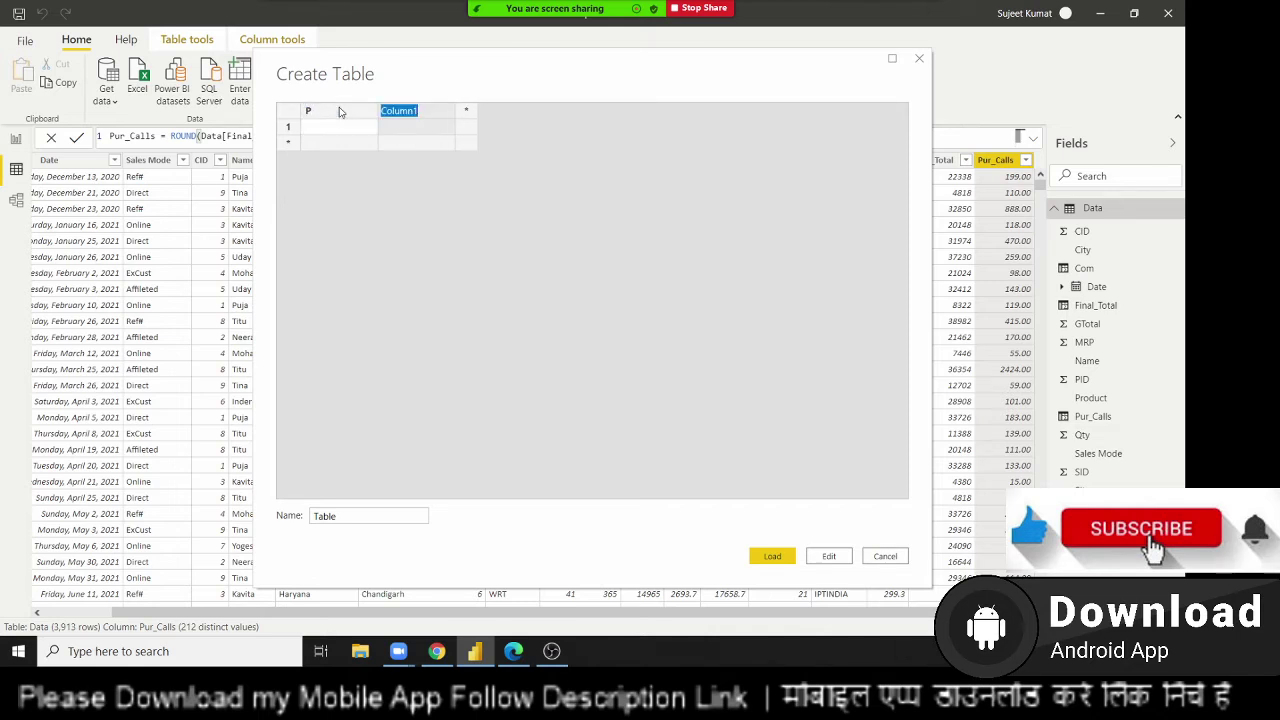
{"action": "type", "text": "R"}
{"action": "key", "text": "Tab"}
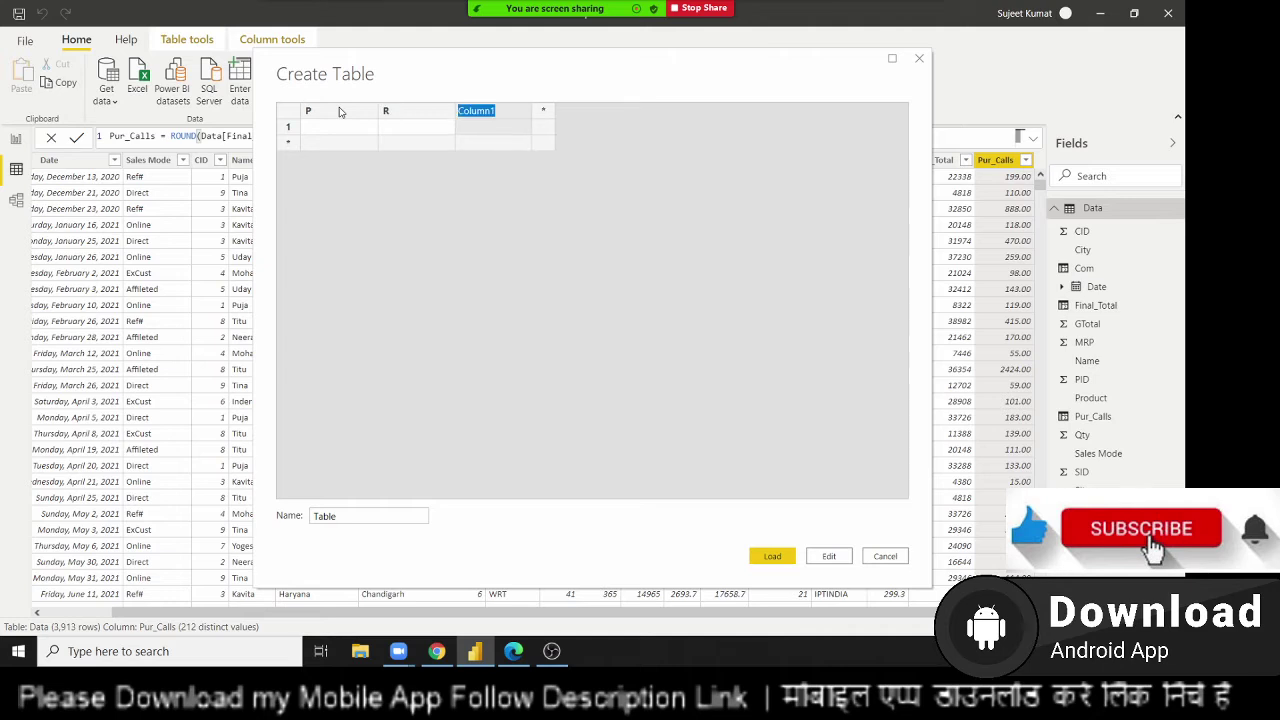
{"action": "type", "text": "Time"}
{"action": "key", "text": "Tab"}
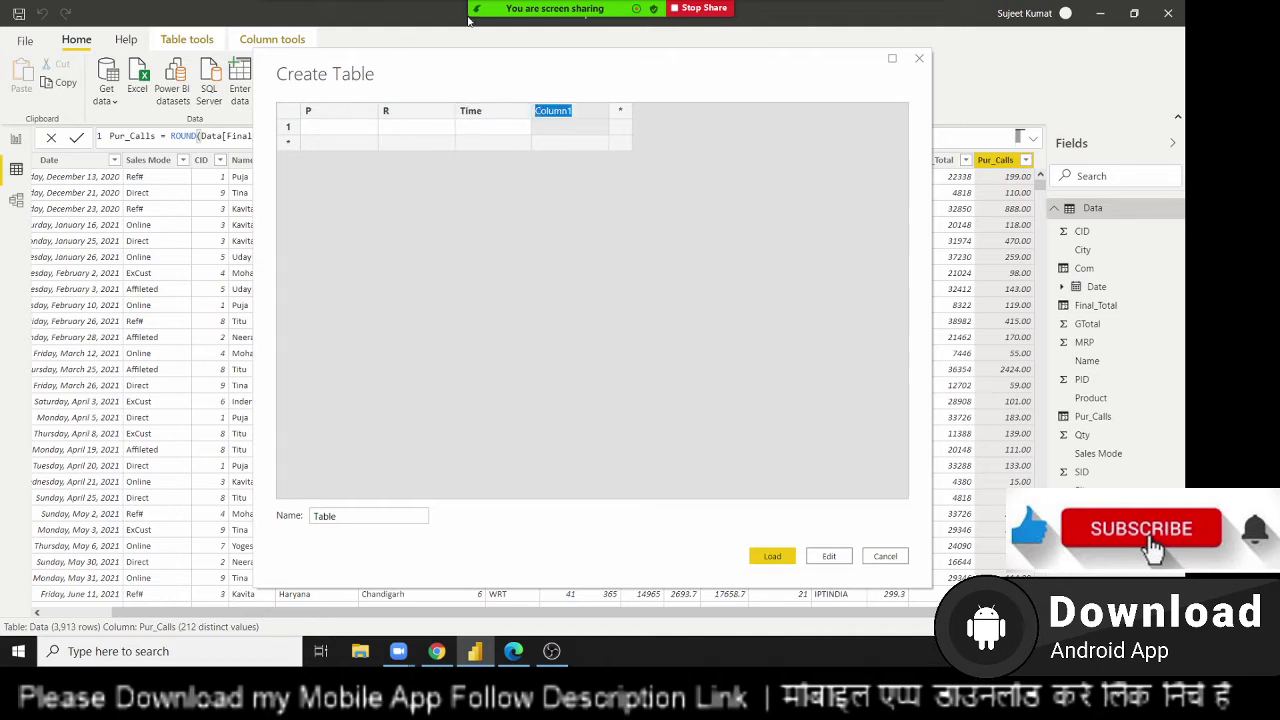
{"action": "key", "text": "Return"}
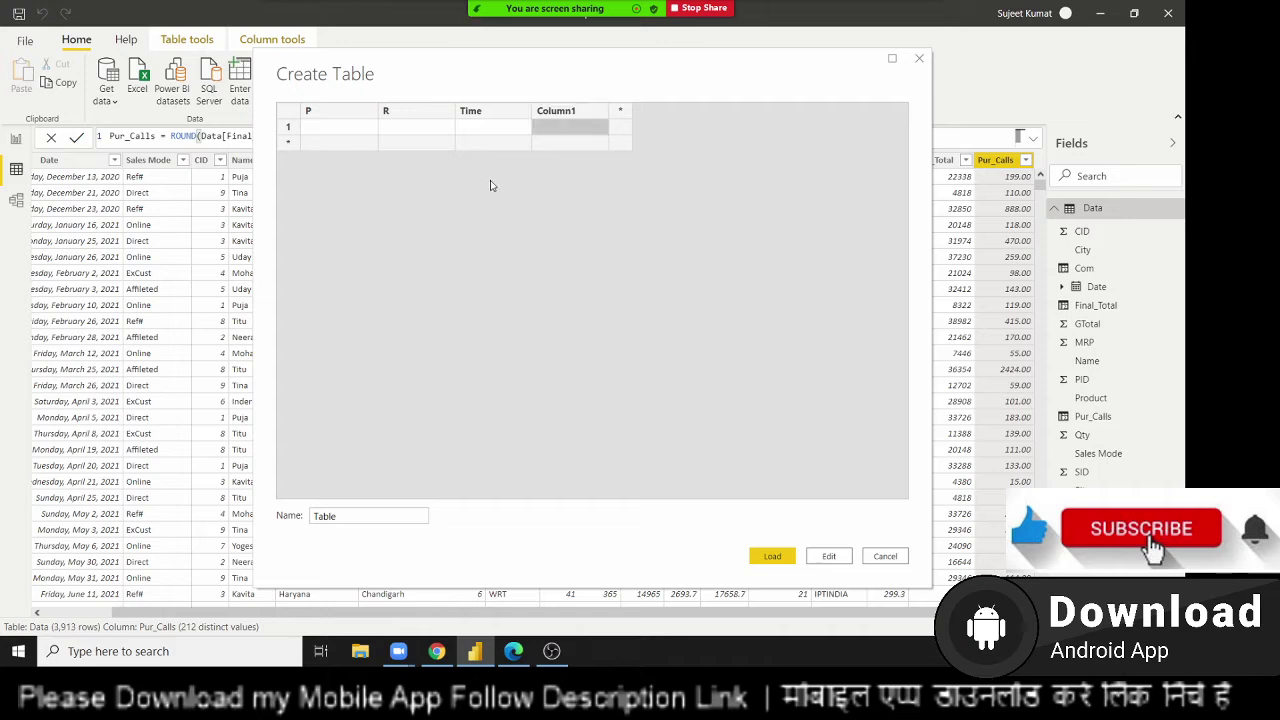
Delete the leftover Column1 from the new table
{"action": "right_click", "coordinate": [561, 113]}
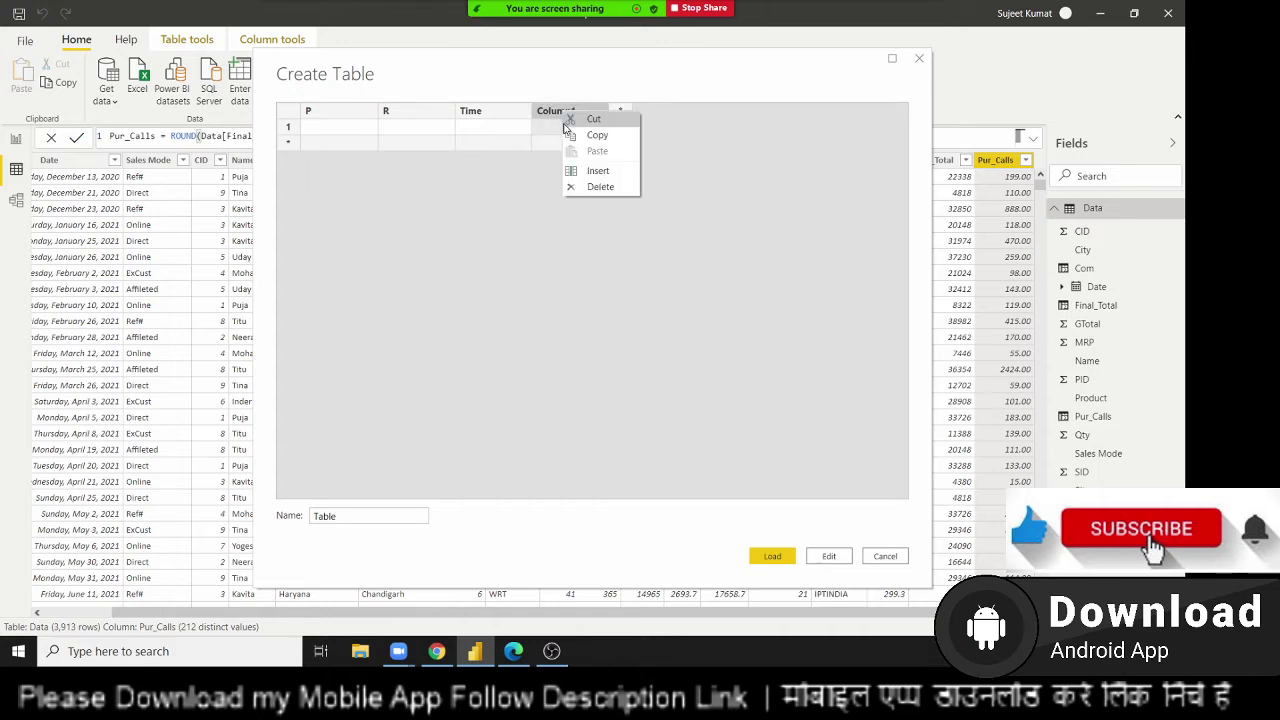
{"action": "left_click", "coordinate": [595, 187]}
{"action": "left_click", "coordinate": [314, 127]}
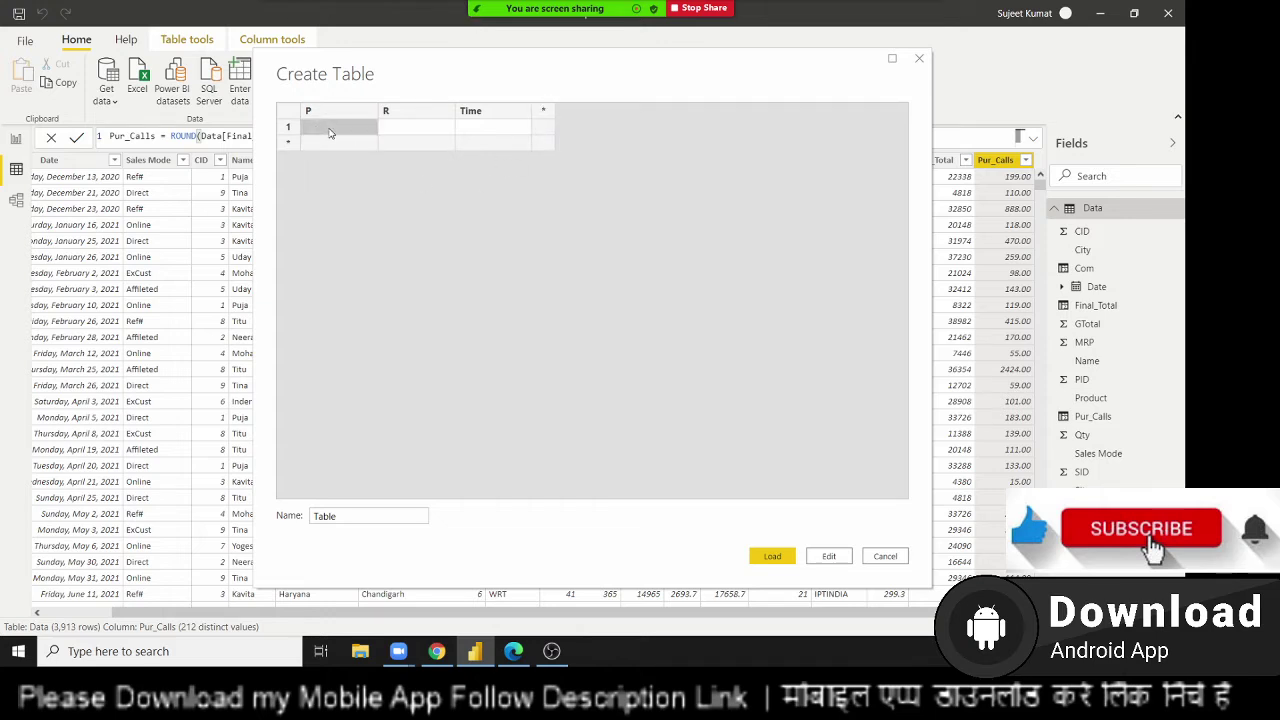
Enter the first two loans: 50000, 0.06, 9 and 65000, 0.07, 8
{"action": "type", "text": "50000"}
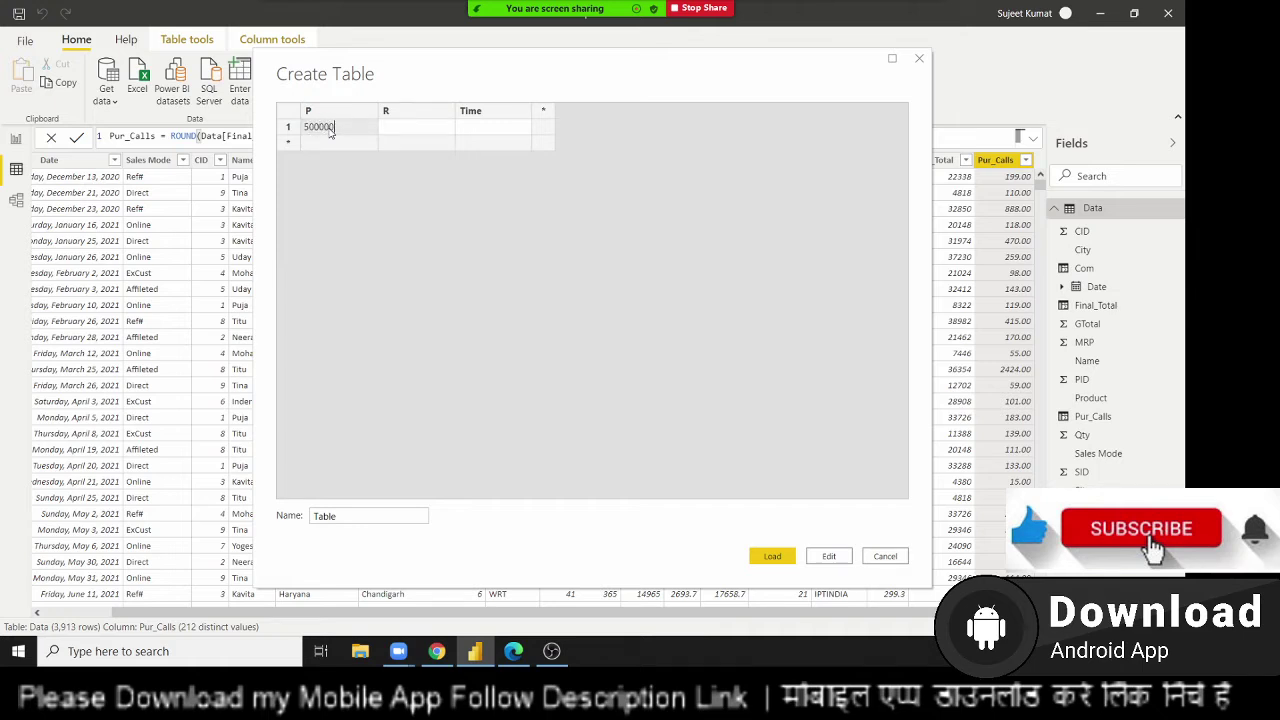
{"action": "key", "text": "Tab"}
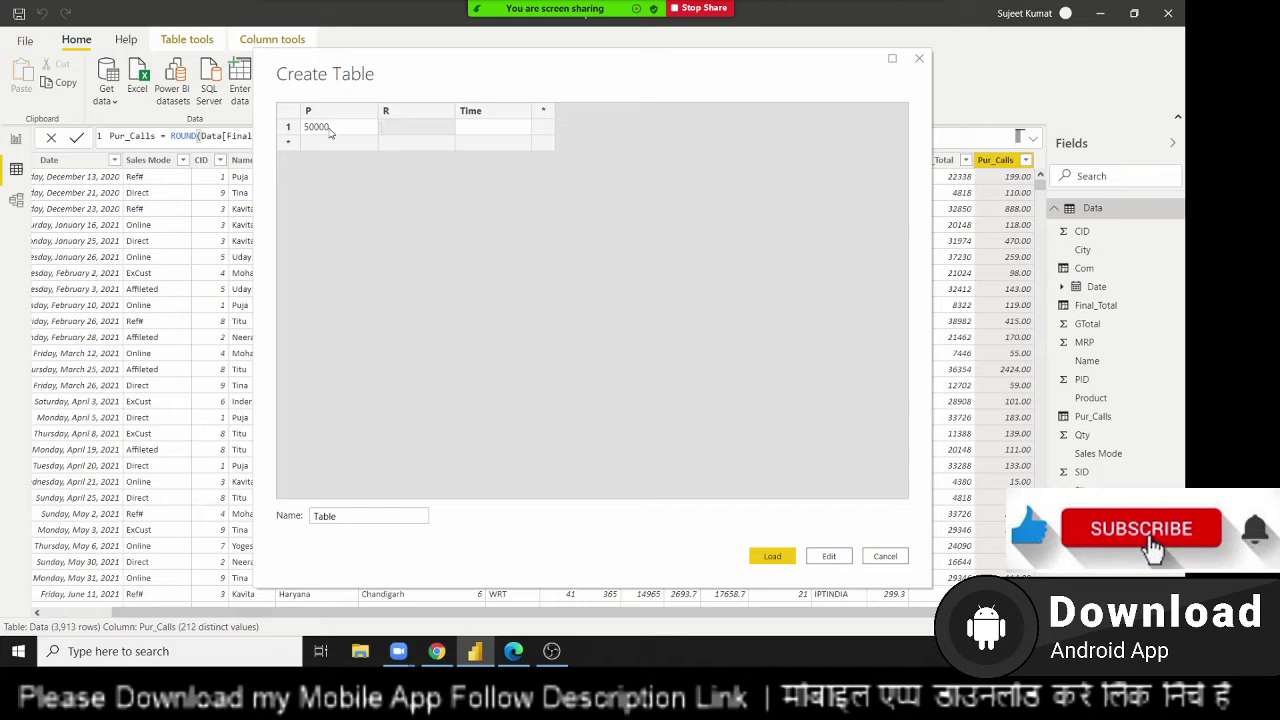
{"action": "type", "text": "0."}
{"action": "type", "text": "06"}
{"action": "key", "text": "Tab"}
{"action": "type", "text": "9"}
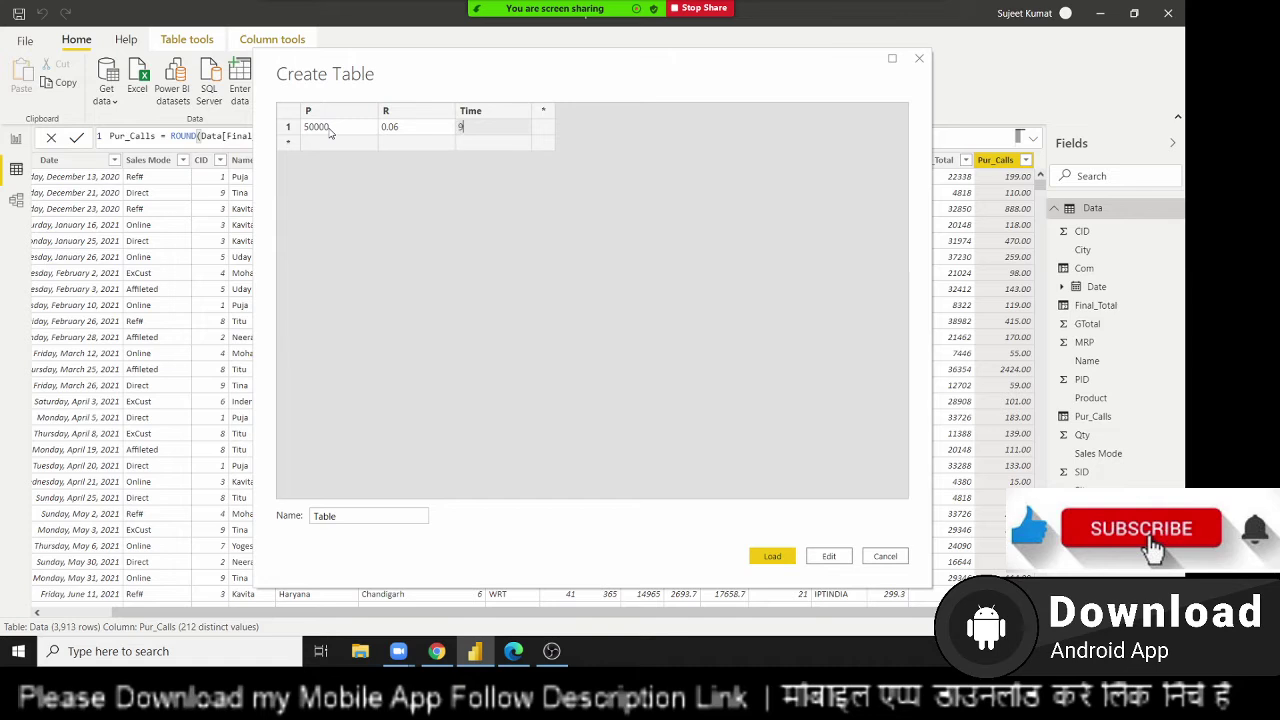
{"action": "key", "text": "Tab"}
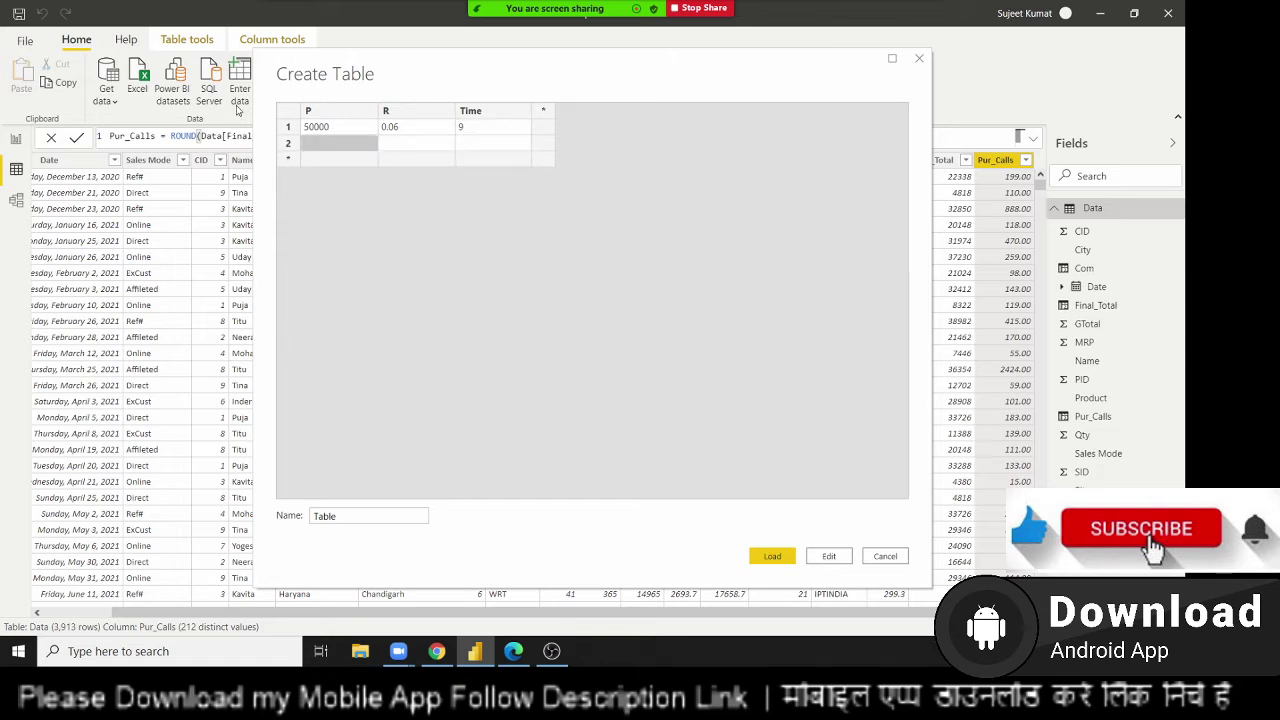
{"action": "type", "text": "65"}
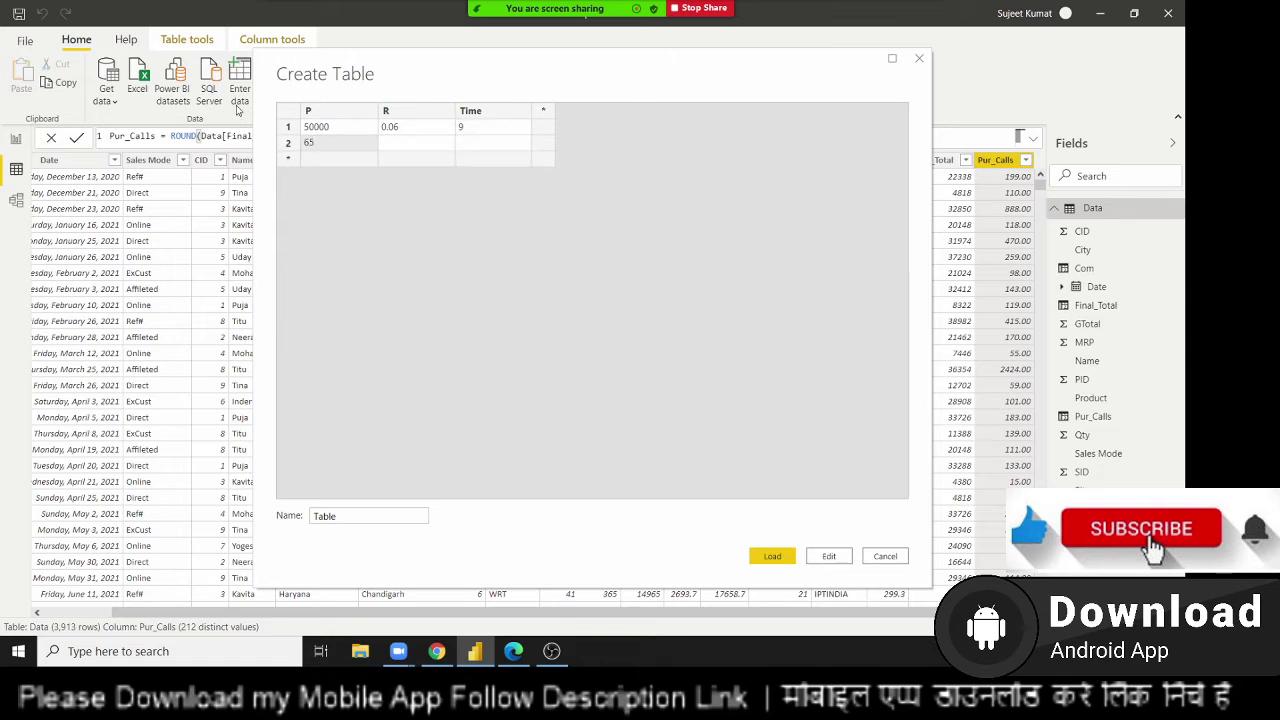
{"action": "type", "text": "000"}
{"action": "key", "text": "Tab"}
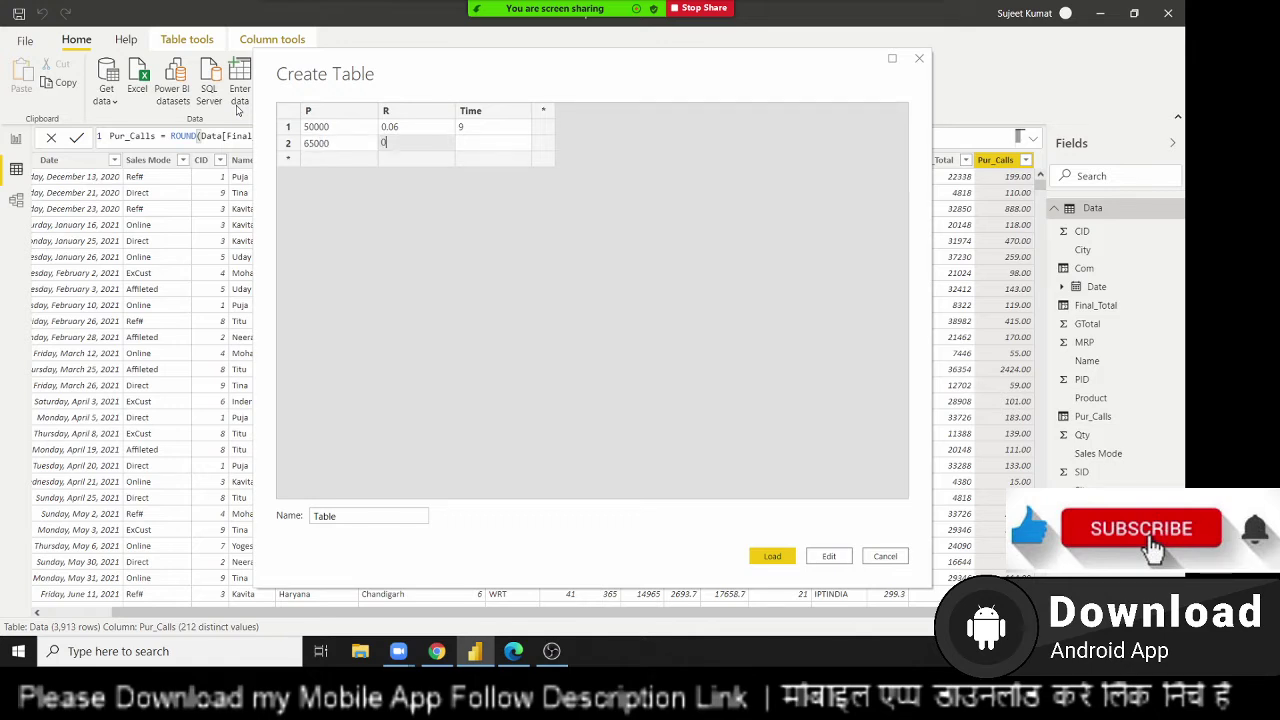
{"action": "type", "text": ".07"}
{"action": "key", "text": "Tab"}
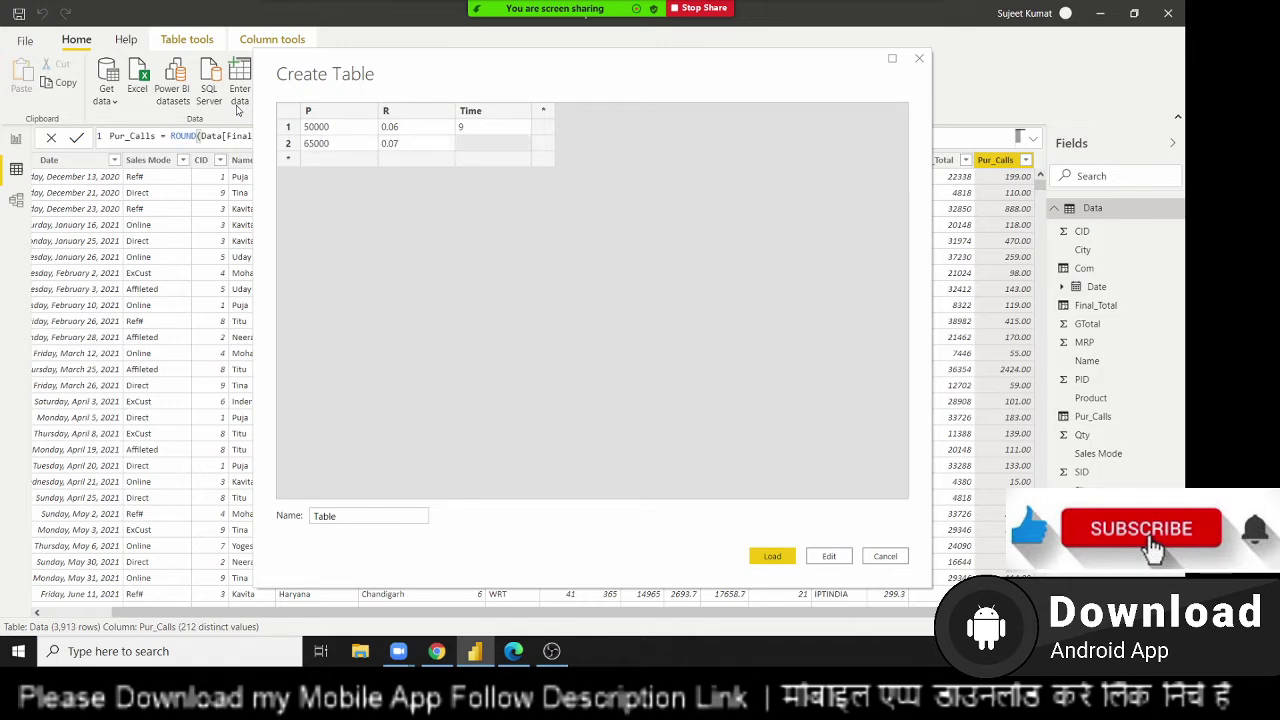
{"action": "type", "text": "8"}
{"action": "key", "text": "Return"}
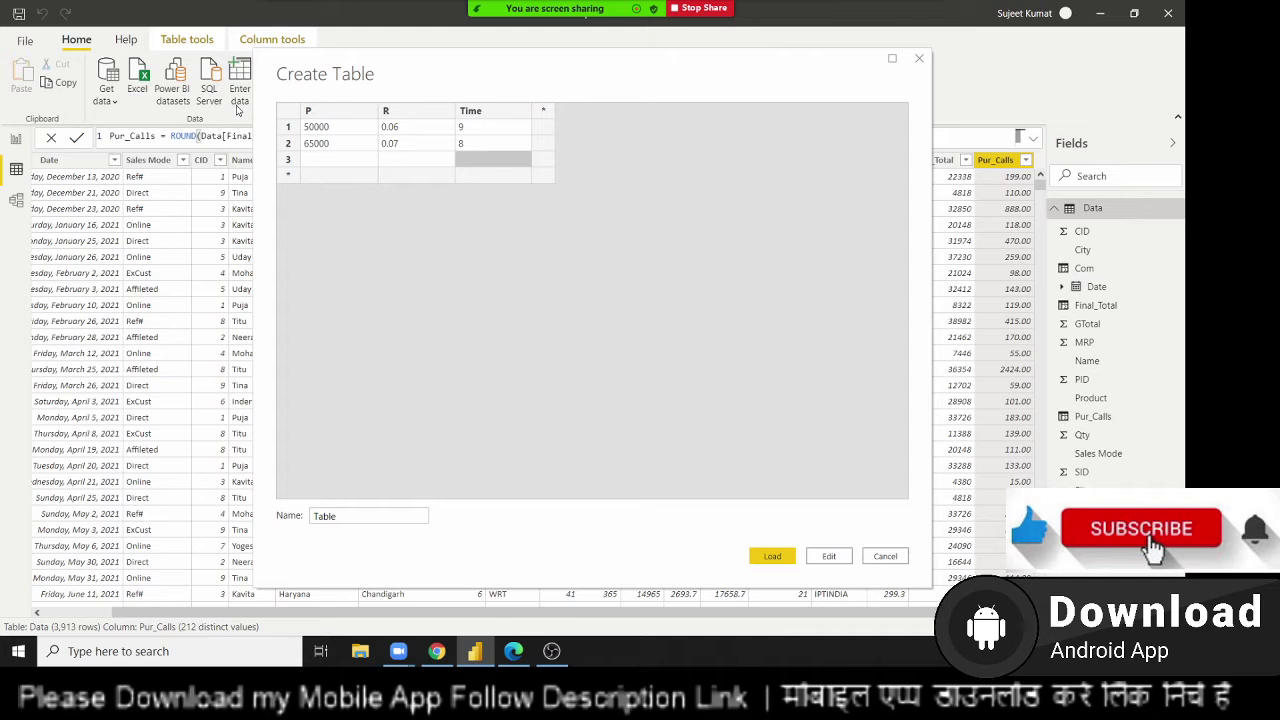
Enter the third loan (75000, 0.05, 6) and select the default table name for renaming
{"action": "key", "text": "Left"}
{"action": "key", "text": "Left"}
{"action": "type", "text": "7500"}
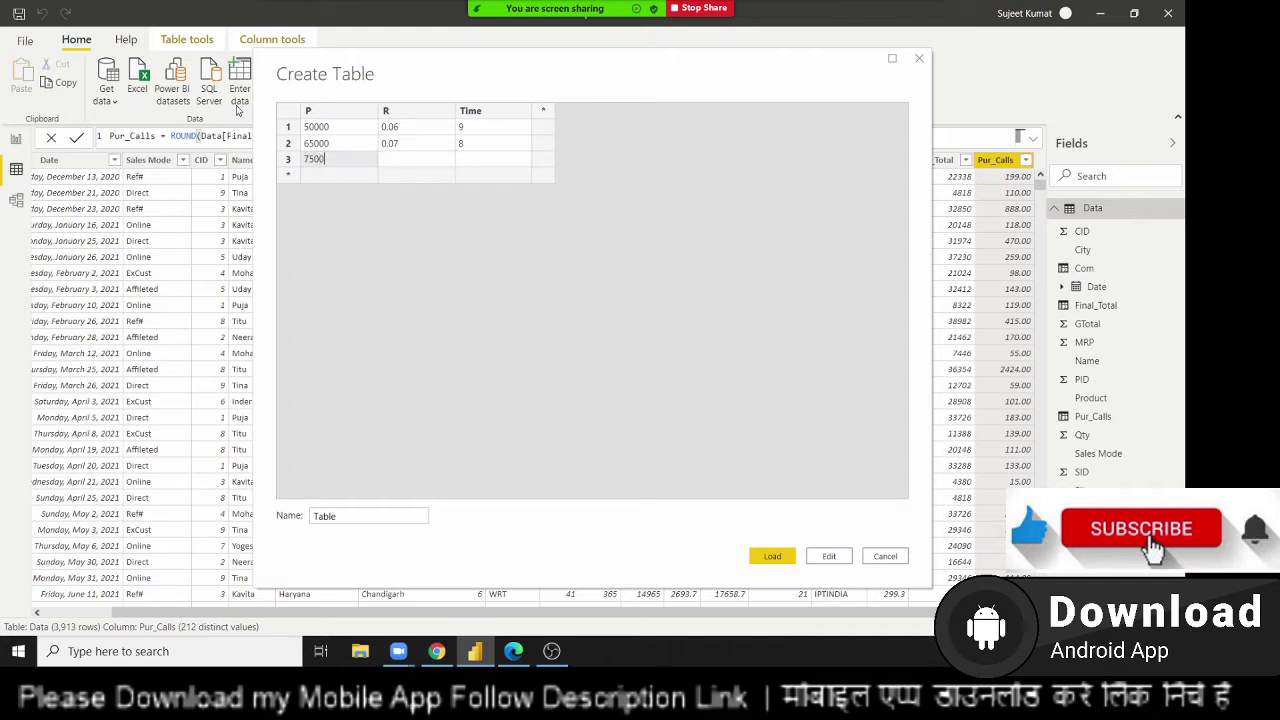
{"action": "type", "text": "00"}
{"action": "key", "text": "Tab"}
{"action": "type", "text": "0."}
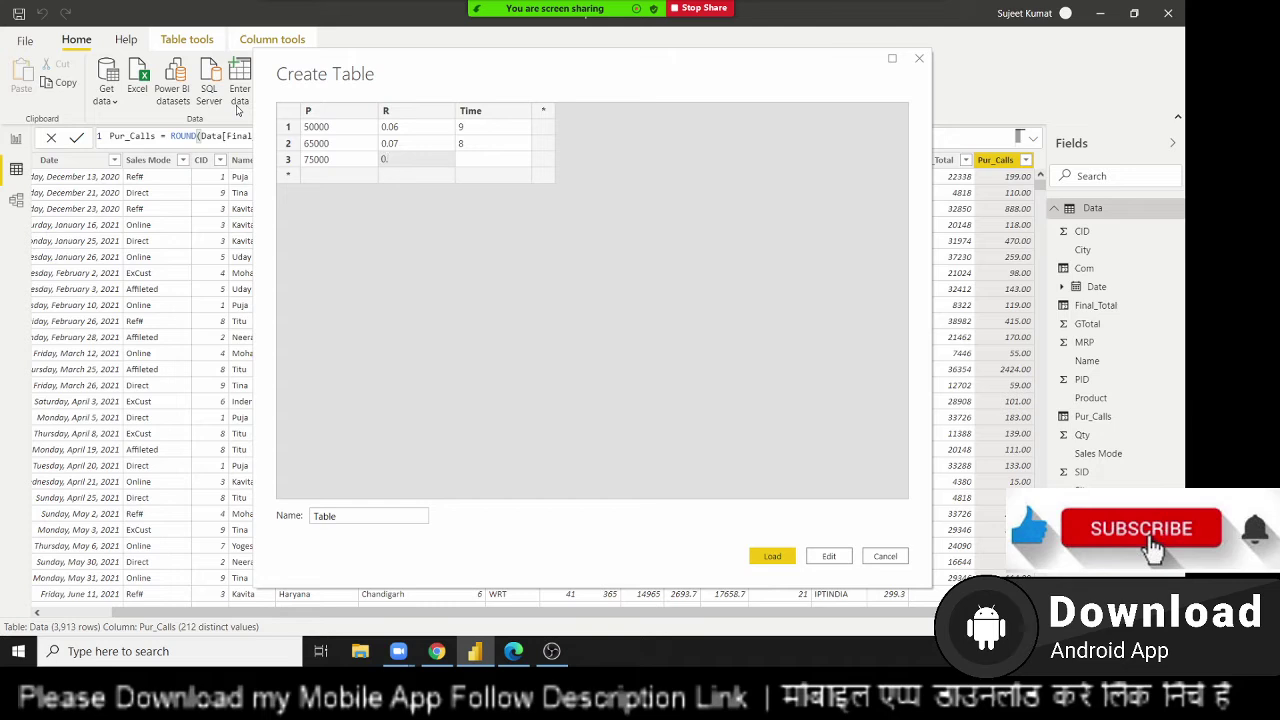
{"action": "type", "text": "05"}
{"action": "key", "text": "Return"}
{"action": "key", "text": "Up"}
{"action": "key", "text": "Right"}
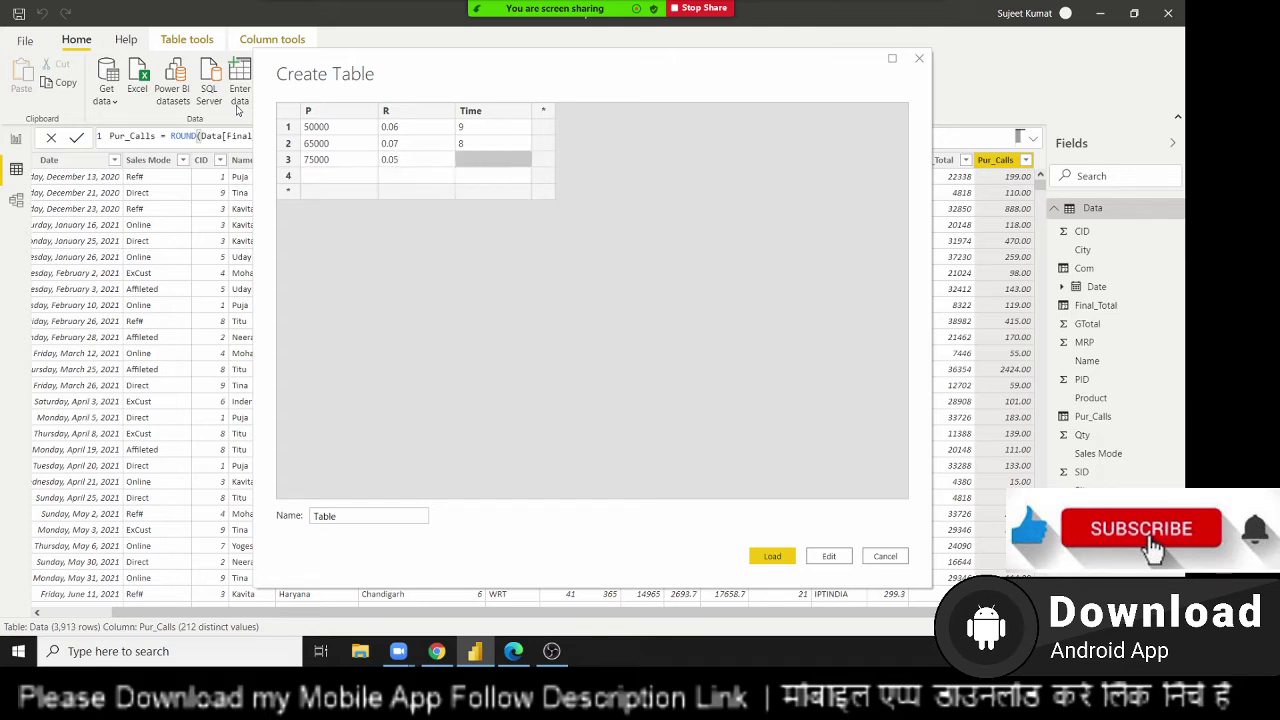
{"action": "type", "text": "6"}
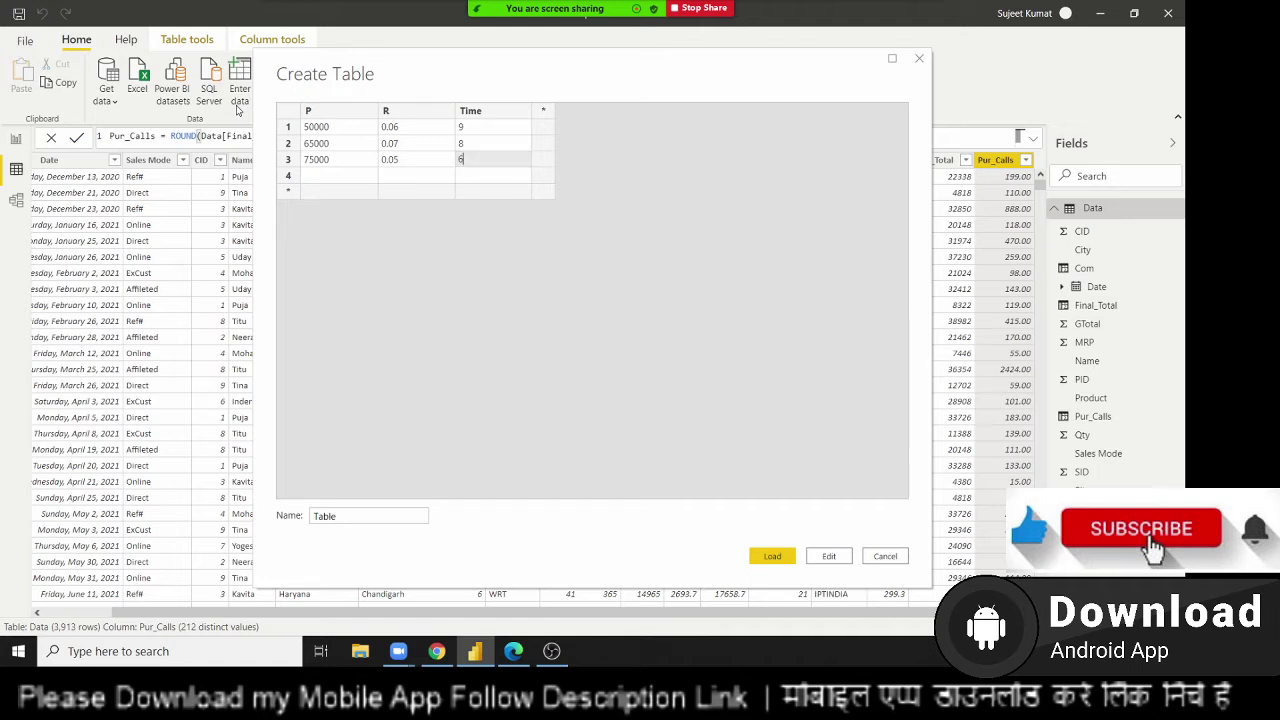
{"action": "double_click", "coordinate": [368, 515]}
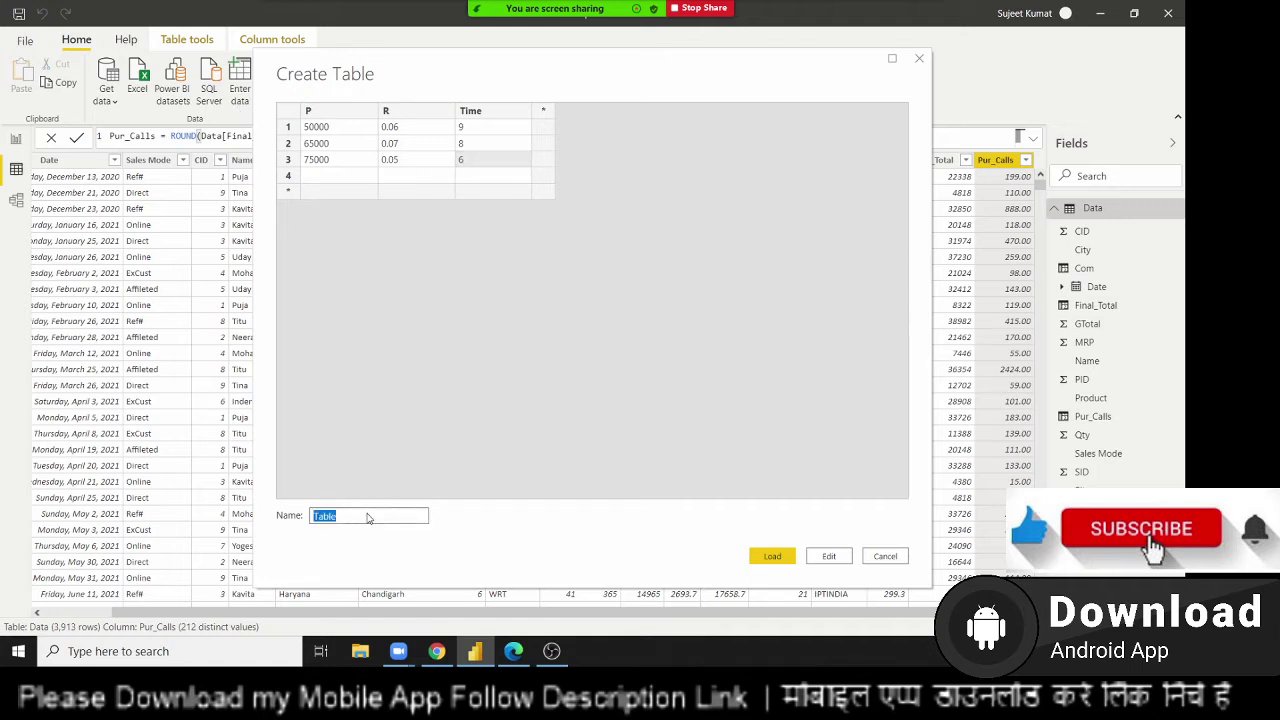
Name the table Loan, load it, and select it in the Fields pane to show its rows
{"action": "type", "text": "Loan"}
{"action": "left_click", "coordinate": [770, 556]}
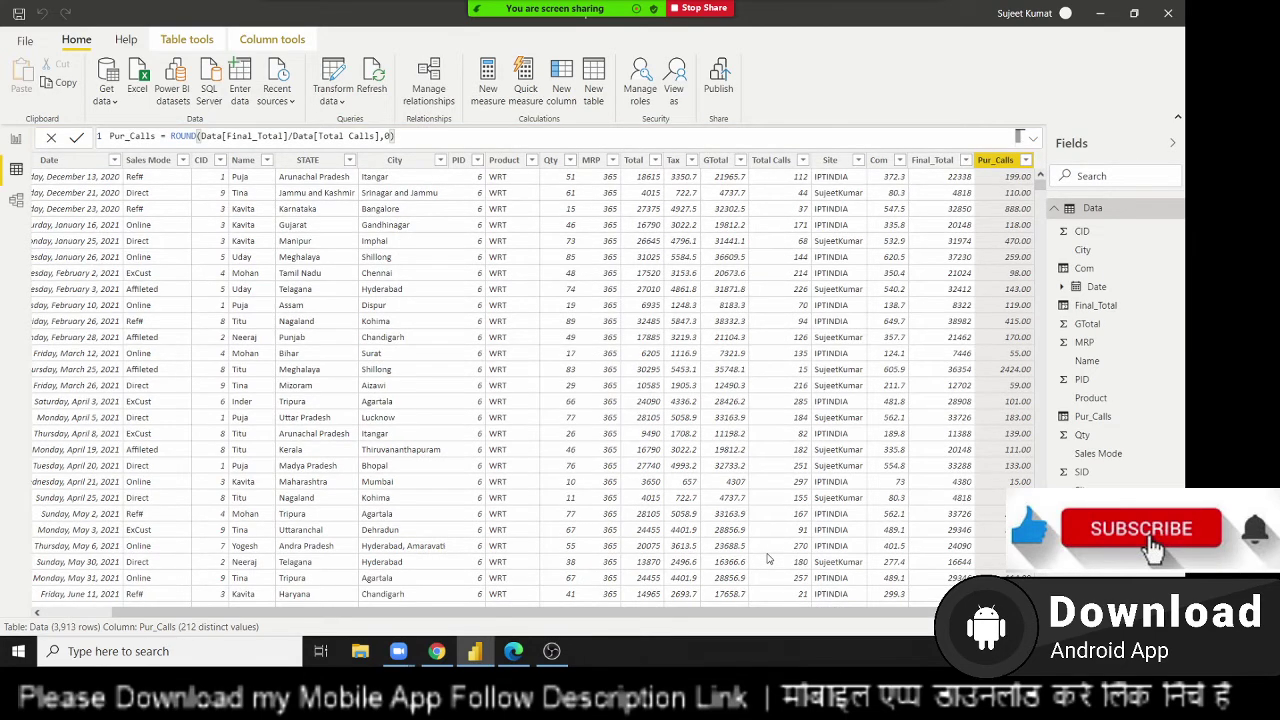
{"action": "mouse_move", "coordinate": [1092, 208]}
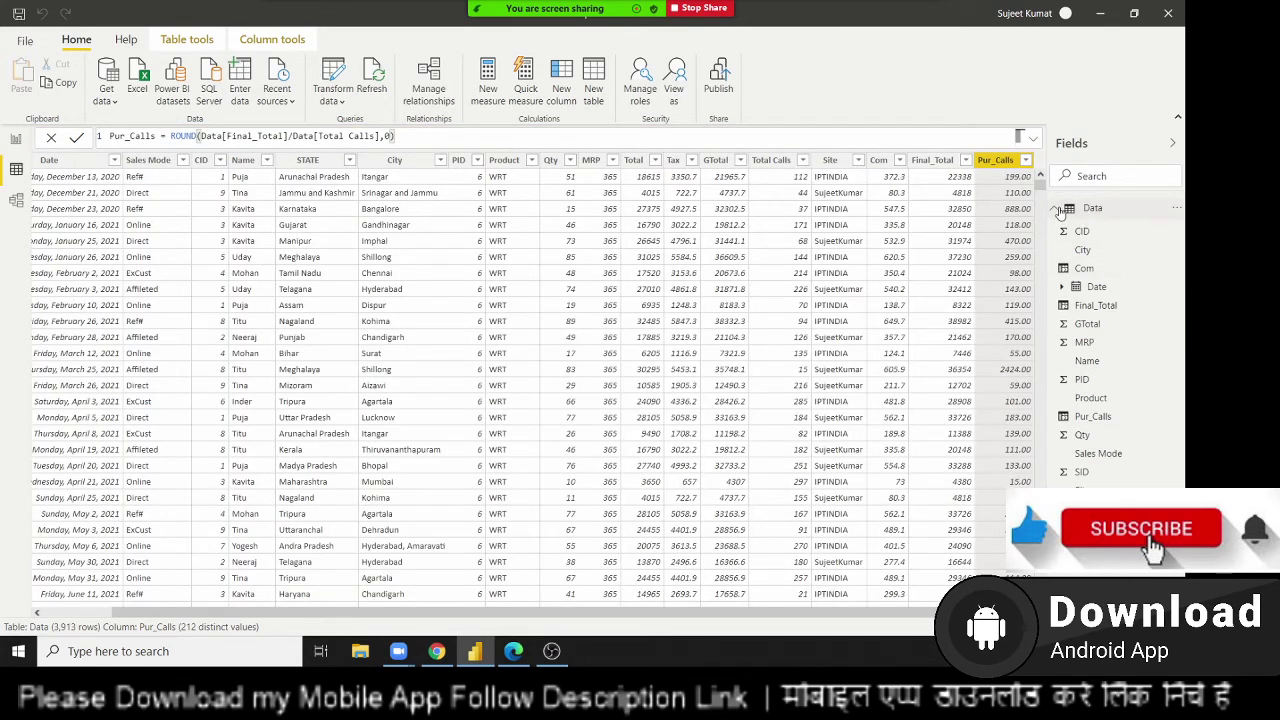
{"action": "left_click", "coordinate": [1058, 210]}
{"action": "left_click", "coordinate": [1070, 230]}
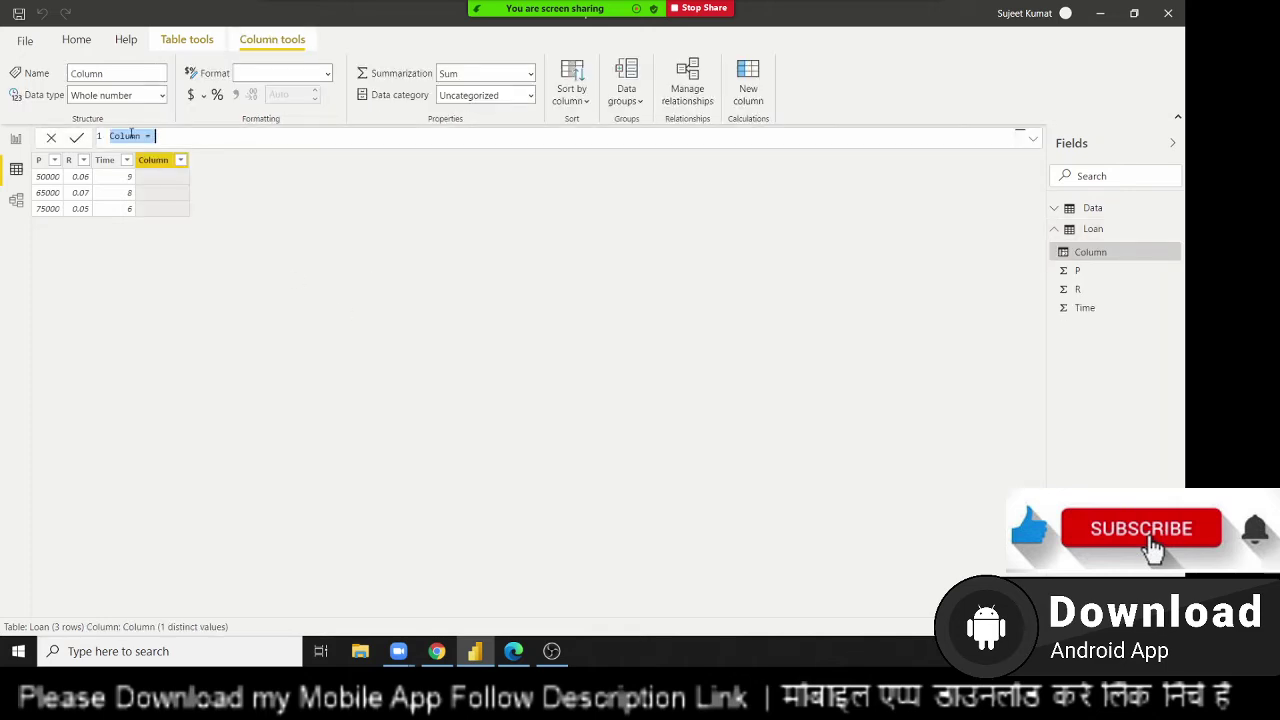
Define the new column as S_I = Loan[P]*Loan[R]*Loan[Time], giving 27000, 36400 and 22500
{"action": "double_click", "coordinate": [131, 135]}
{"action": "type", "text": "S_I = "}
{"action": "type", "text": "P"}
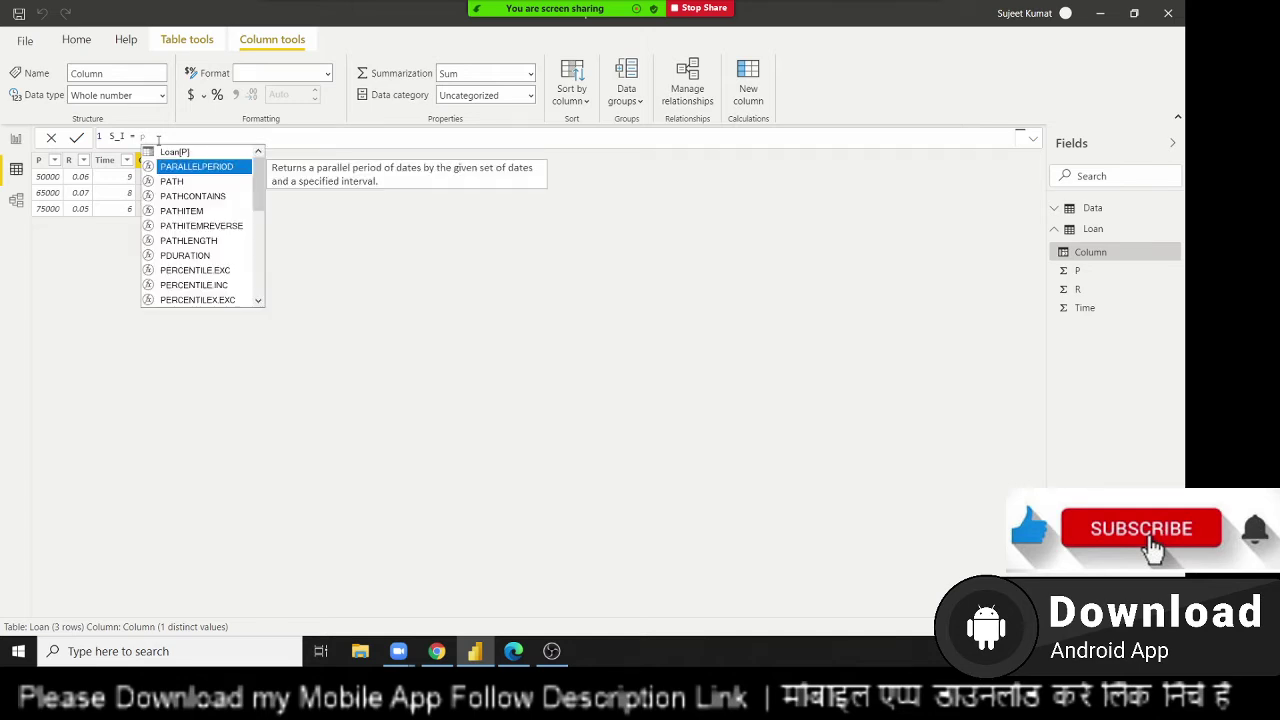
{"action": "key", "text": "Up"}
{"action": "key", "text": "Tab"}
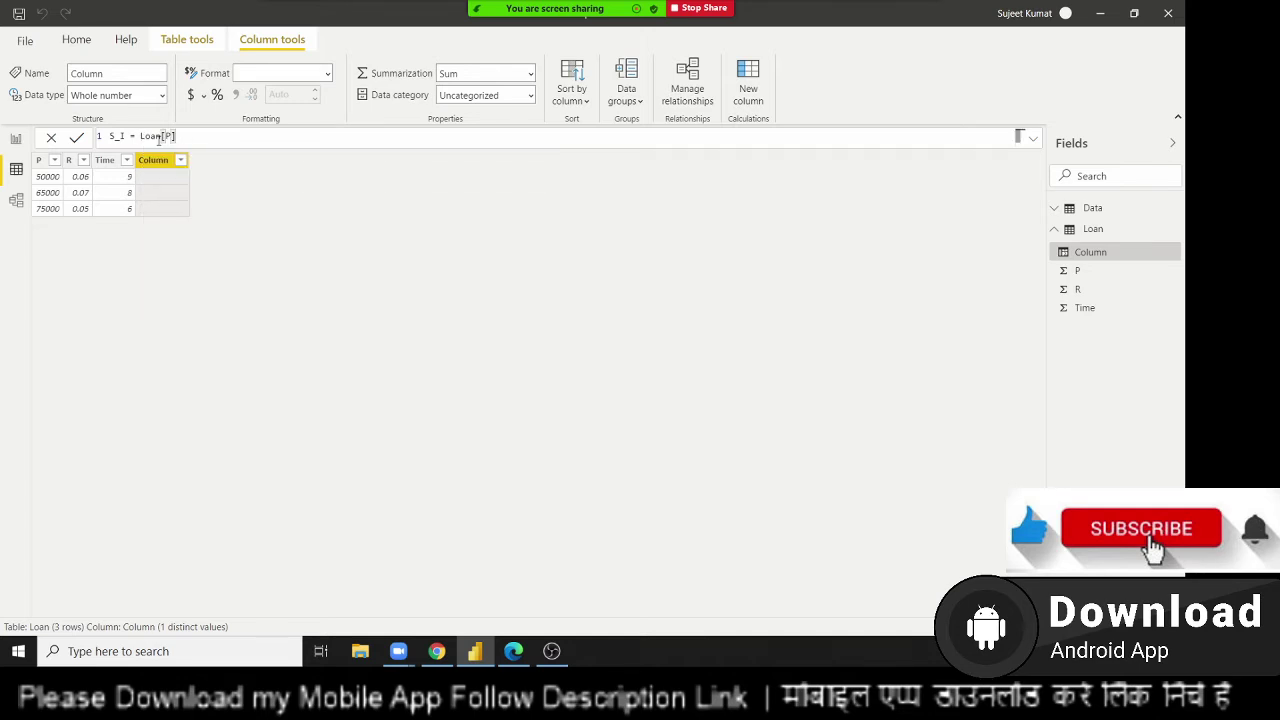
{"action": "type", "text": "*"}
{"action": "type", "text": "R"}
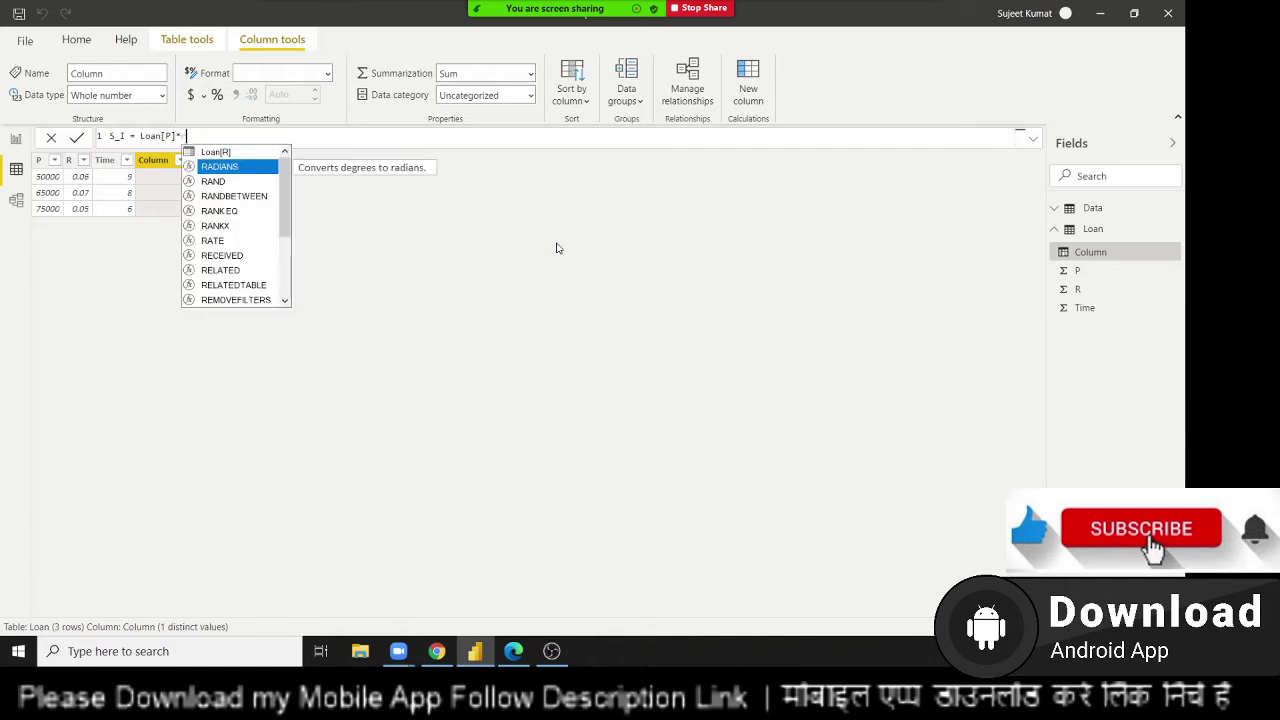
{"action": "key", "text": "Up"}
{"action": "key", "text": "Tab"}
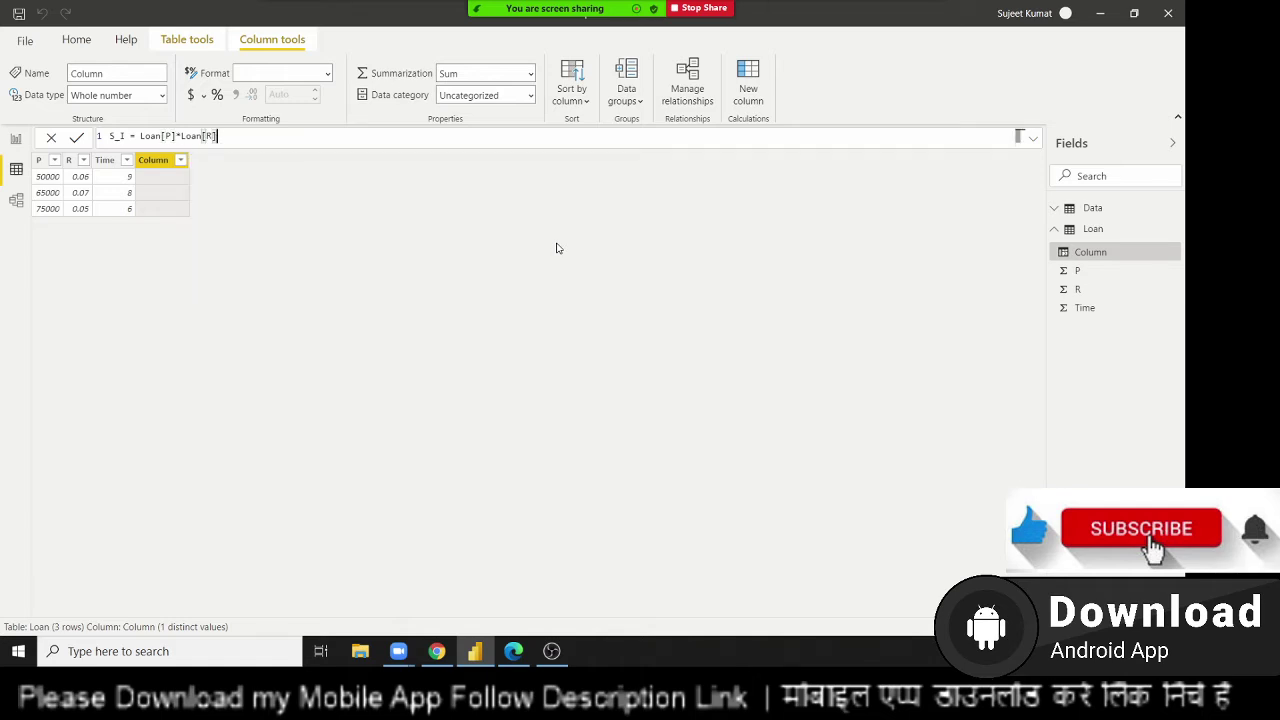
{"action": "type", "text": "*T"}
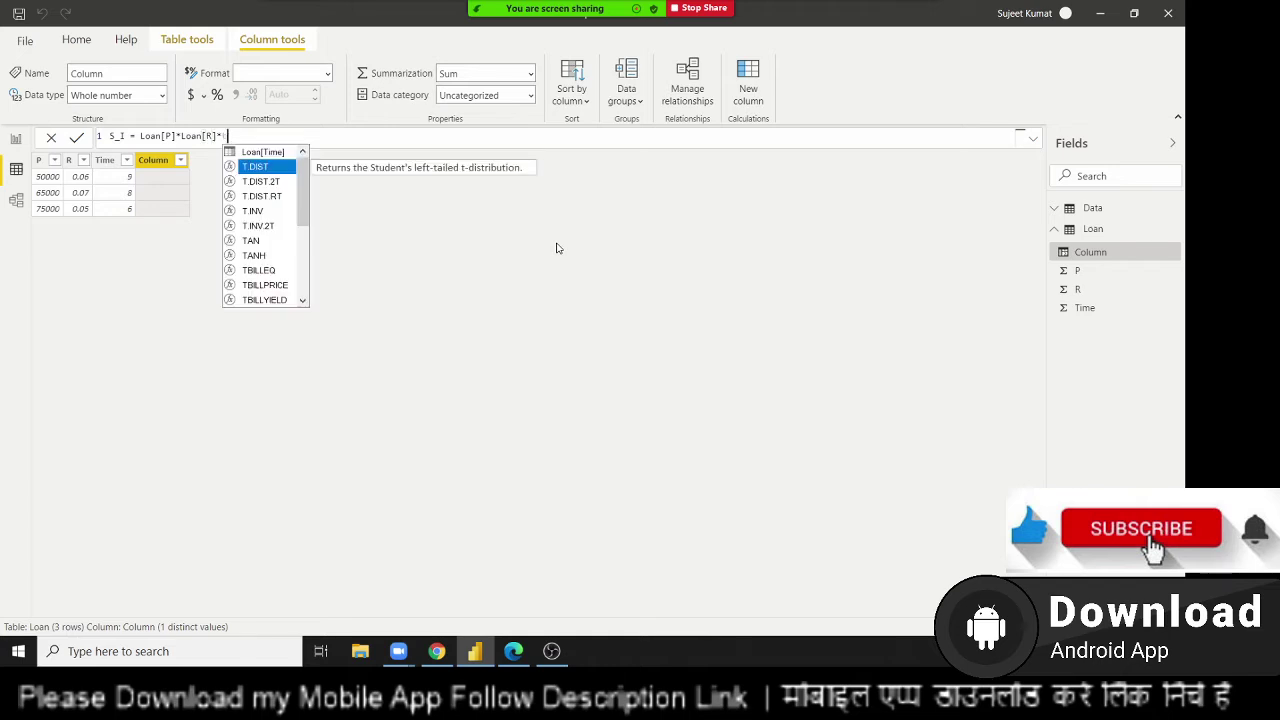
{"action": "key", "text": "Up"}
{"action": "key", "text": "Tab"}
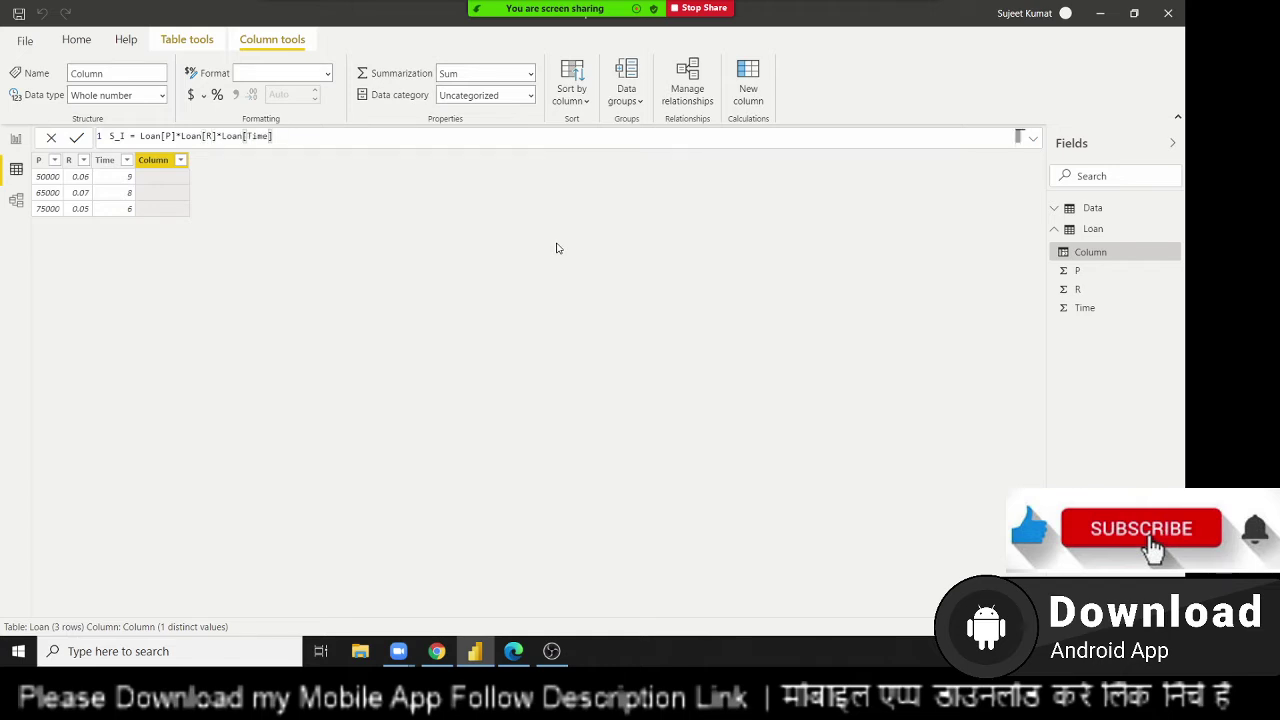
{"action": "key", "text": "Return"}
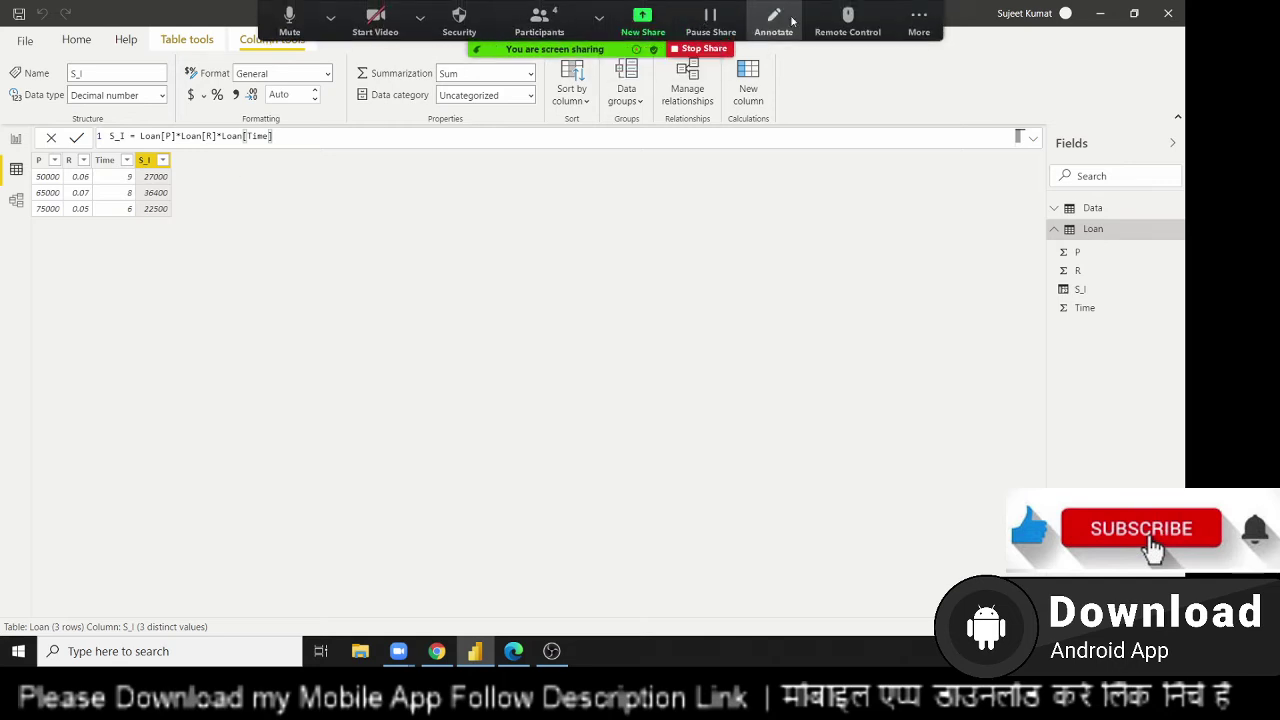
{"action": "left_click", "coordinate": [914, 30]}
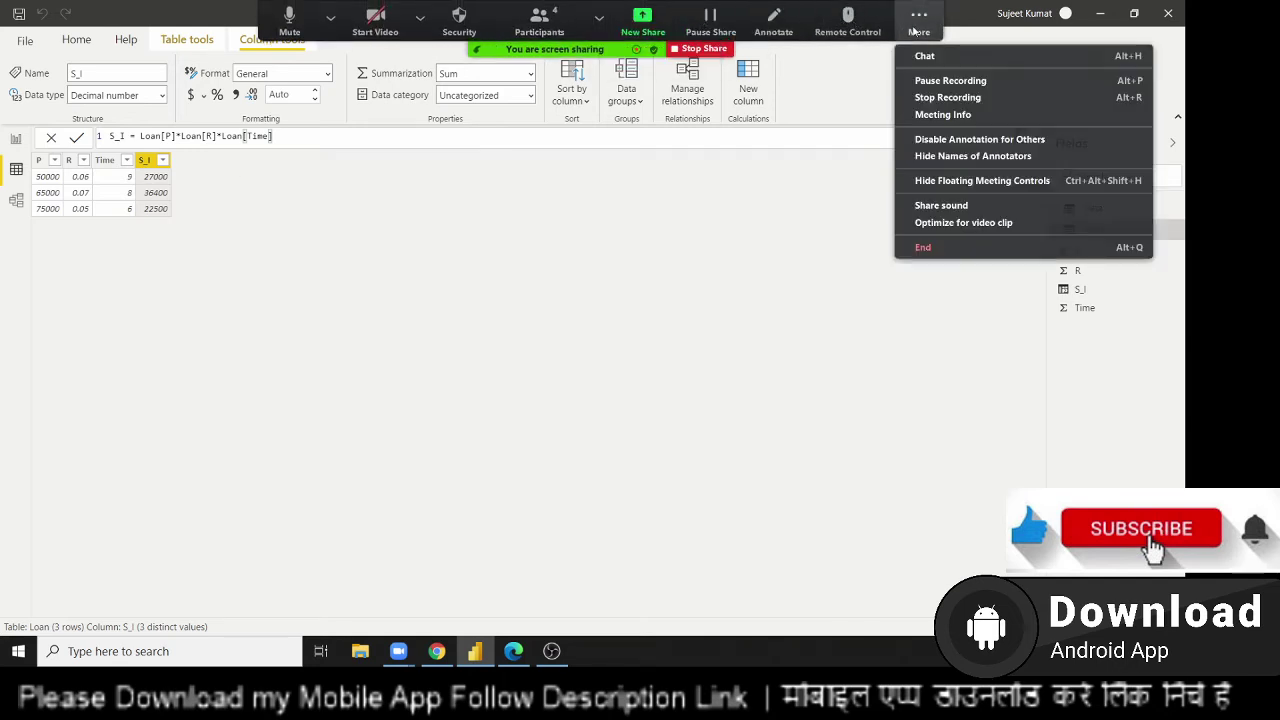
{"action": "left_click", "coordinate": [905, 30]}
{"action": "left_click", "coordinate": [903, 30]}
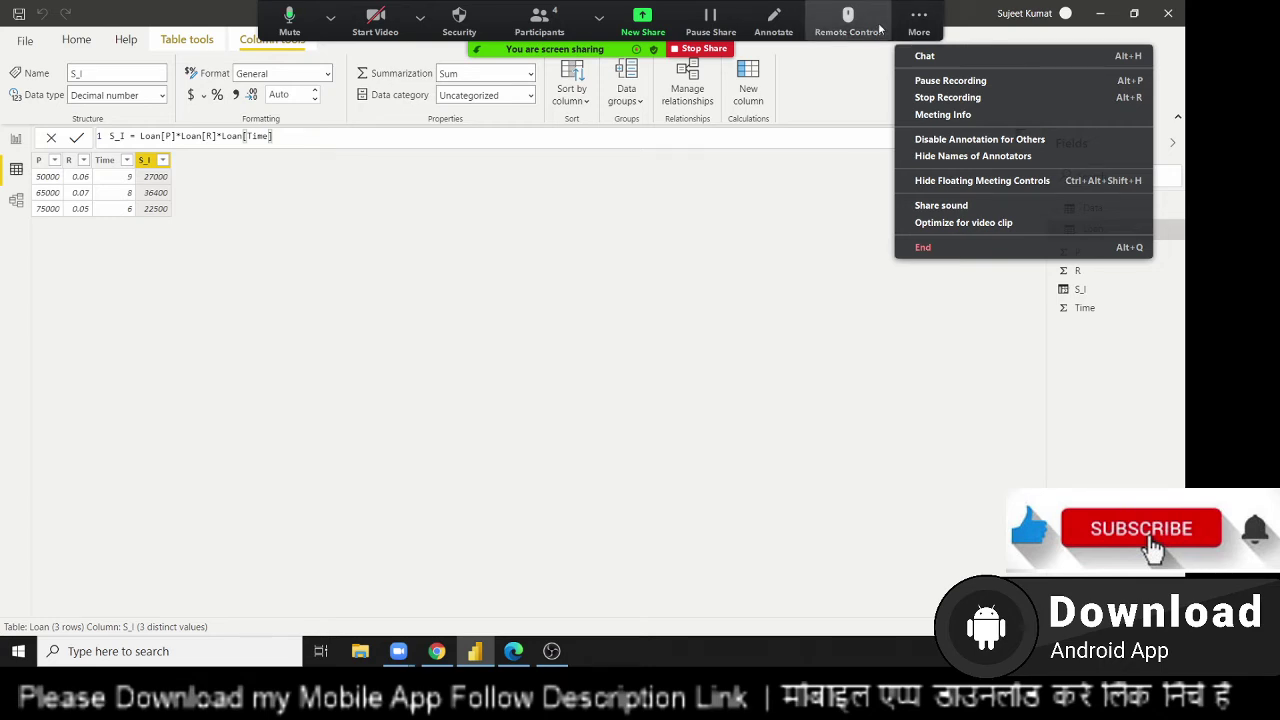
{"action": "left_click", "coordinate": [903, 31]}
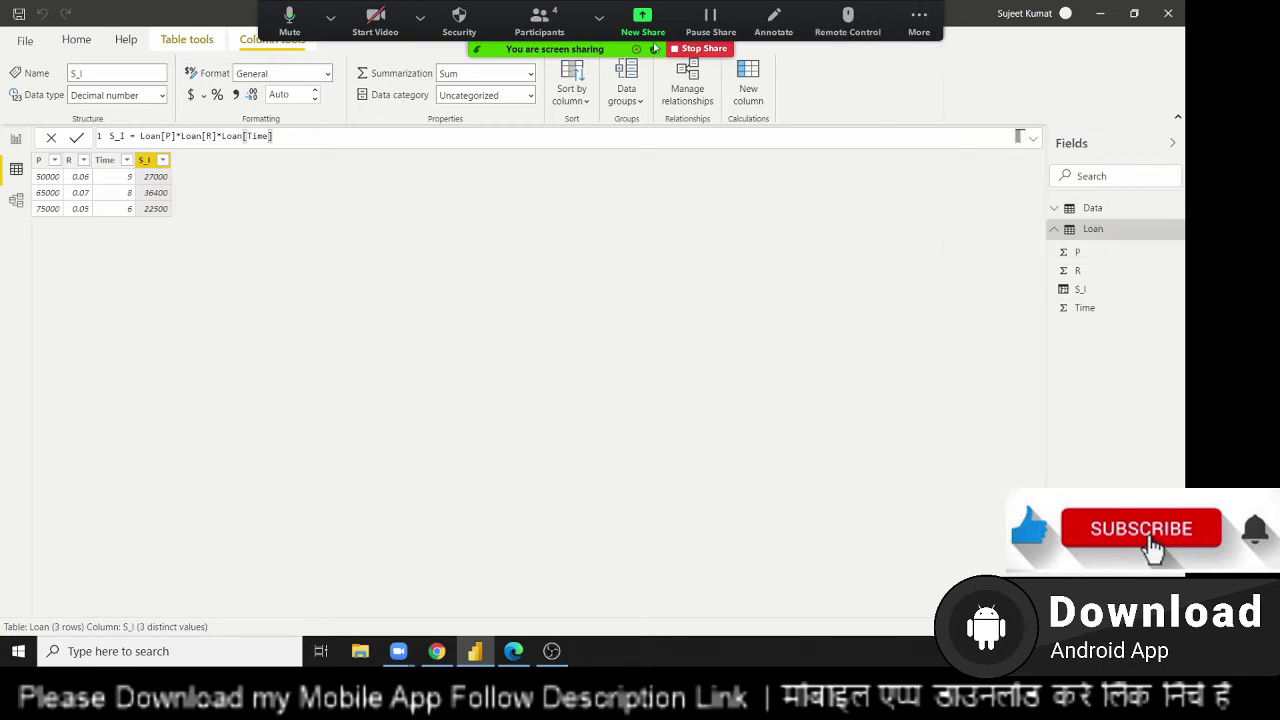
{"action": "left_click", "coordinate": [100, 199]}
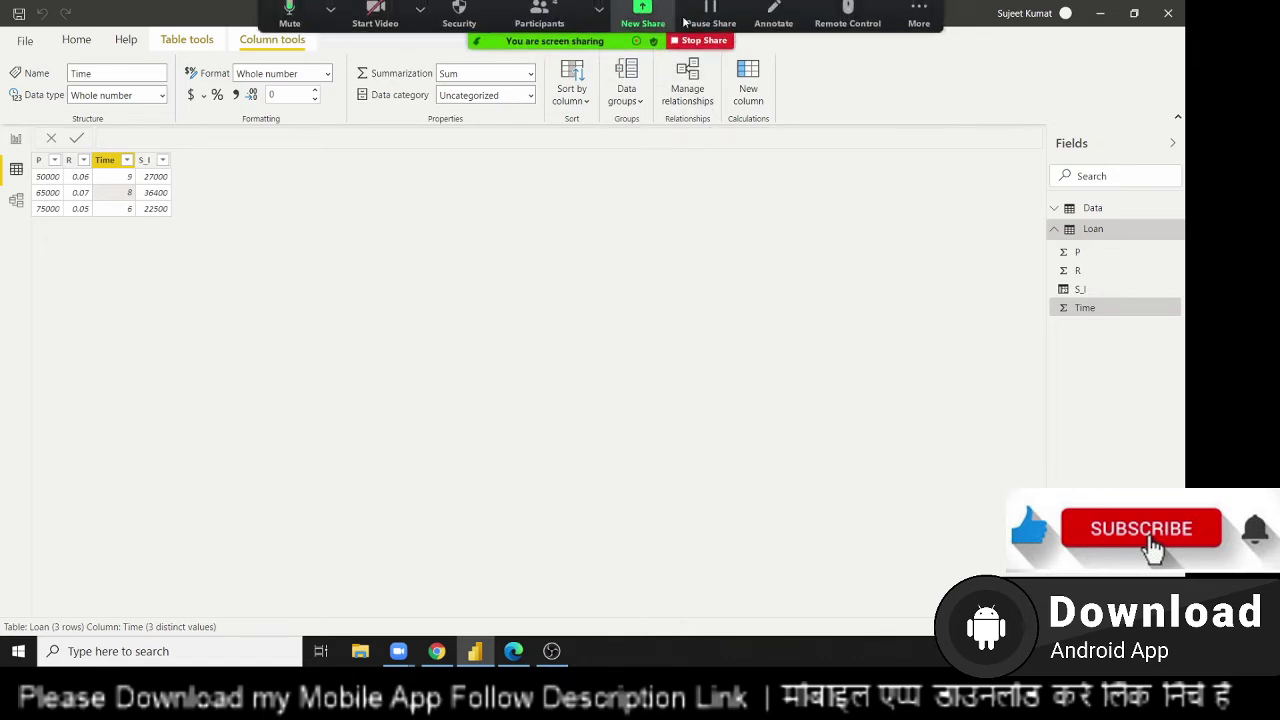
Handwrite A = P×(1+r/n)^(nt) over the shared screen with Zoom's annotation pen
{"action": "left_click", "coordinate": [775, 33]}
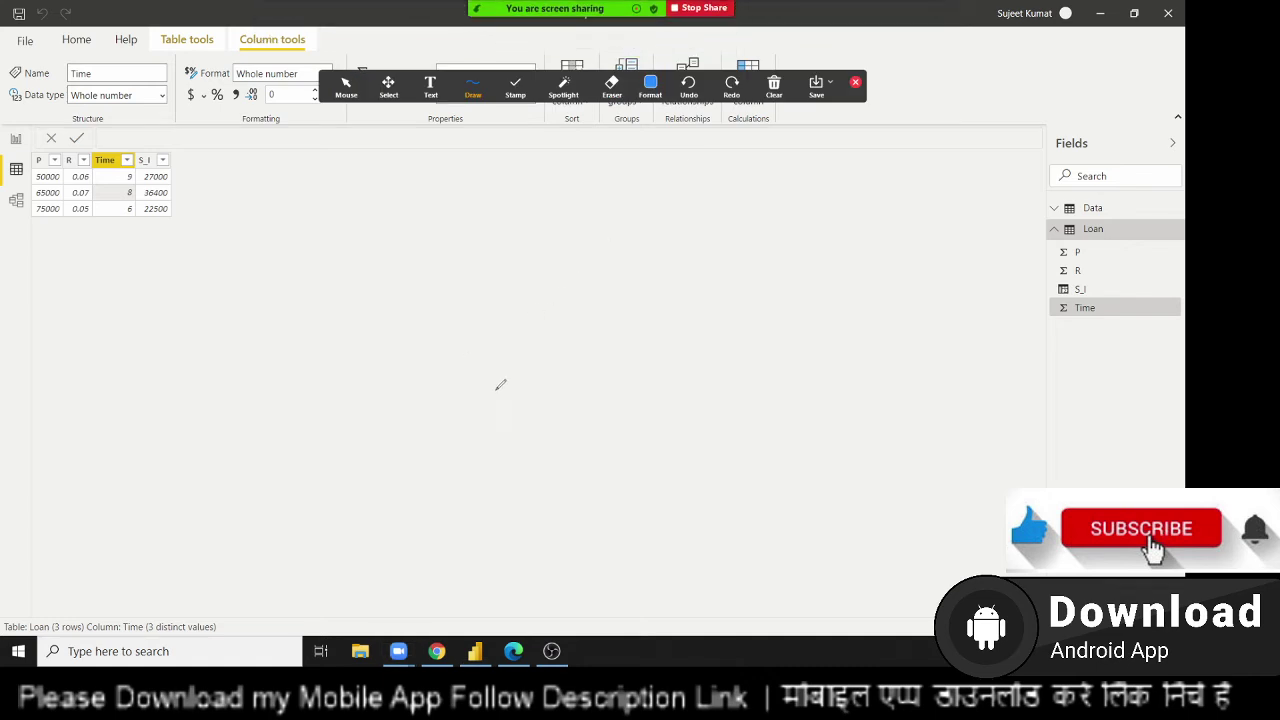
{"action": "mouse_move", "coordinate": [499, 388]}
{"action": "left_mouse_down"}
{"action": "mouse_move", "coordinate": [496, 404]}
{"action": "mouse_move", "coordinate": [521, 403]}
{"action": "mouse_move", "coordinate": [501, 377]}
{"action": "mouse_move", "coordinate": [547, 371]}
{"action": "left_mouse_up"}
{"action": "mouse_move", "coordinate": [564, 310]}
{"action": "left_mouse_down"}
{"action": "mouse_move", "coordinate": [574, 356]}
{"action": "mouse_move", "coordinate": [575, 322]}
{"action": "mouse_move", "coordinate": [630, 335]}
{"action": "mouse_move", "coordinate": [617, 338]}
{"action": "left_mouse_up"}
{"action": "mouse_move", "coordinate": [651, 283]}
{"action": "left_mouse_down"}
{"action": "mouse_move", "coordinate": [660, 332]}
{"action": "mouse_move", "coordinate": [666, 280]}
{"action": "mouse_move", "coordinate": [648, 335]}
{"action": "mouse_move", "coordinate": [703, 340]}
{"action": "left_mouse_up"}
{"action": "mouse_move", "coordinate": [697, 292]}
{"action": "left_mouse_down"}
{"action": "mouse_move", "coordinate": [760, 288]}
{"action": "mouse_move", "coordinate": [762, 268]}
{"action": "mouse_move", "coordinate": [822, 270]}
{"action": "mouse_move", "coordinate": [837, 348]}
{"action": "left_mouse_up"}
{"action": "mouse_move", "coordinate": [842, 302]}
{"action": "left_mouse_down"}
{"action": "mouse_move", "coordinate": [852, 322]}
{"action": "mouse_move", "coordinate": [866, 292]}
{"action": "mouse_move", "coordinate": [876, 318]}
{"action": "left_mouse_up"}
{"action": "left_click_drag", "start_coordinate": [847, 226], "coordinate": [912, 322]}
{"action": "mouse_move", "coordinate": [853, 162]}
{"action": "left_mouse_down"}
{"action": "mouse_move", "coordinate": [853, 190]}
{"action": "mouse_move", "coordinate": [906, 200]}
{"action": "mouse_move", "coordinate": [882, 200]}
{"action": "mouse_move", "coordinate": [890, 170]}
{"action": "mouse_move", "coordinate": [902, 168]}
{"action": "mouse_move", "coordinate": [900, 182]}
{"action": "mouse_move", "coordinate": [926, 150]}
{"action": "left_mouse_up"}
{"action": "left_click_drag", "start_coordinate": [935, 122], "coordinate": [940, 168]}
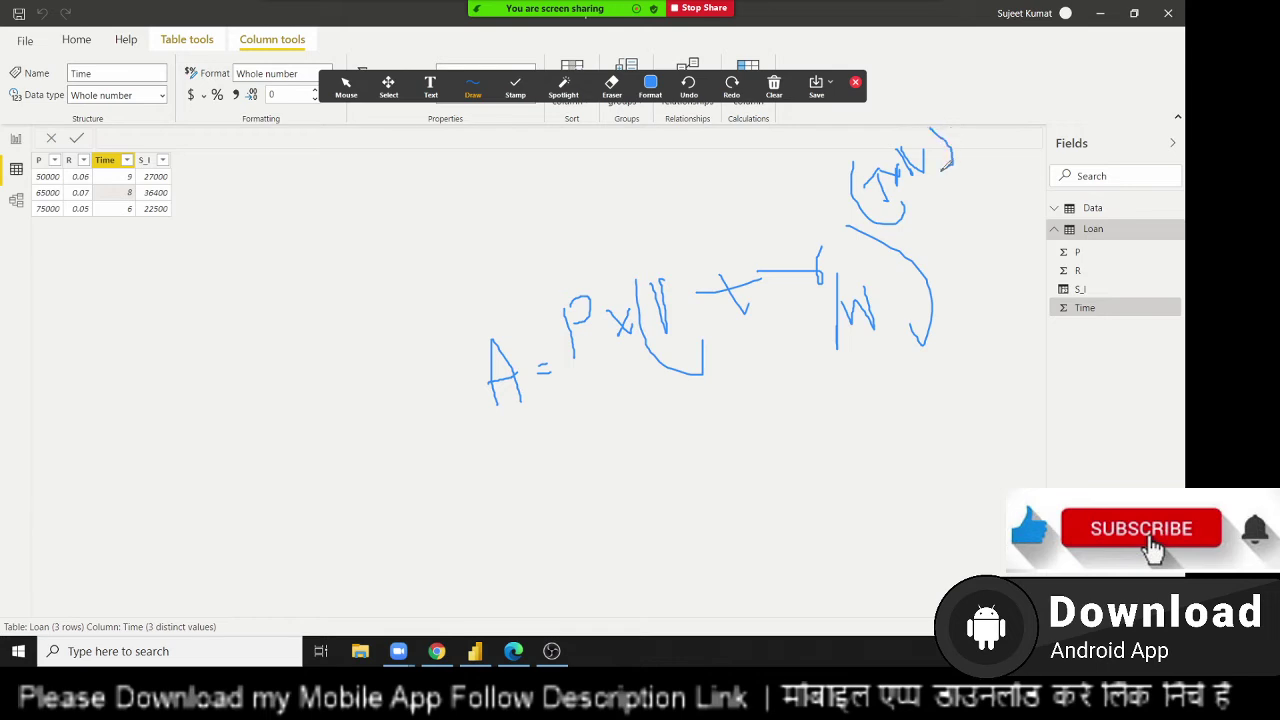
{"action": "left_click", "coordinate": [857, 85]}
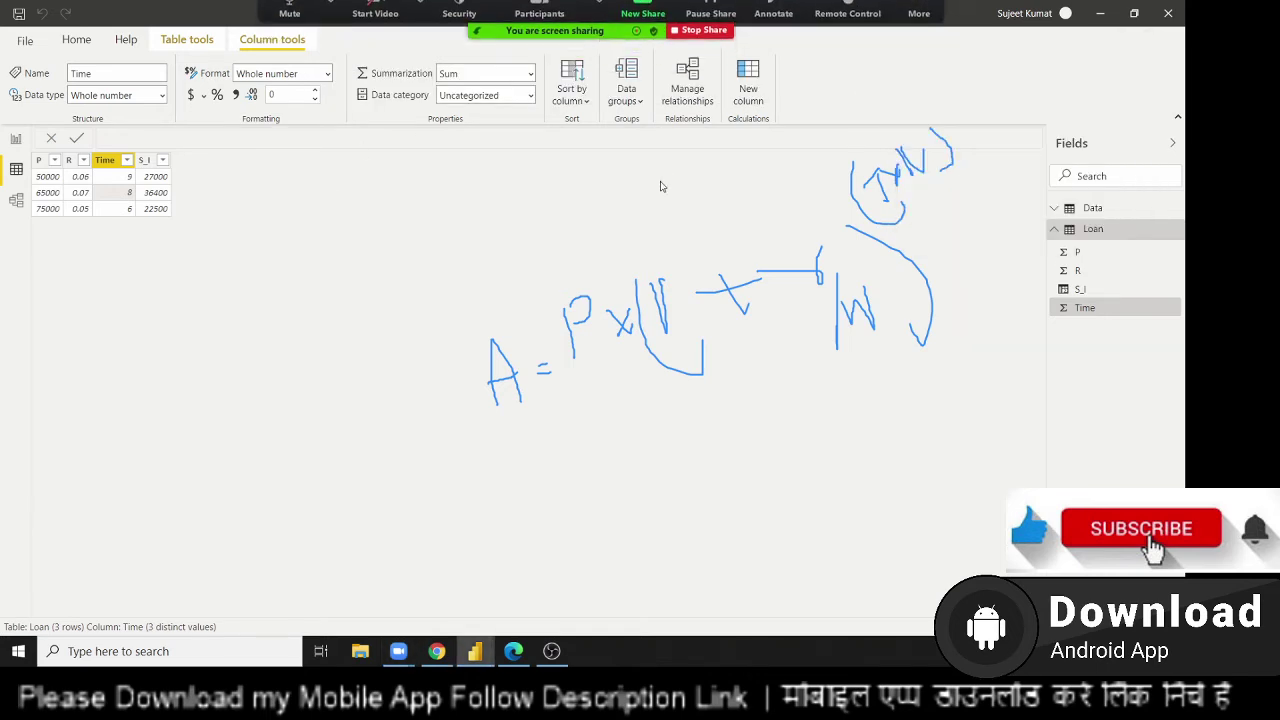
Add another calculated column to Loan and name it Amt_CI
{"action": "left_click", "coordinate": [750, 95]}
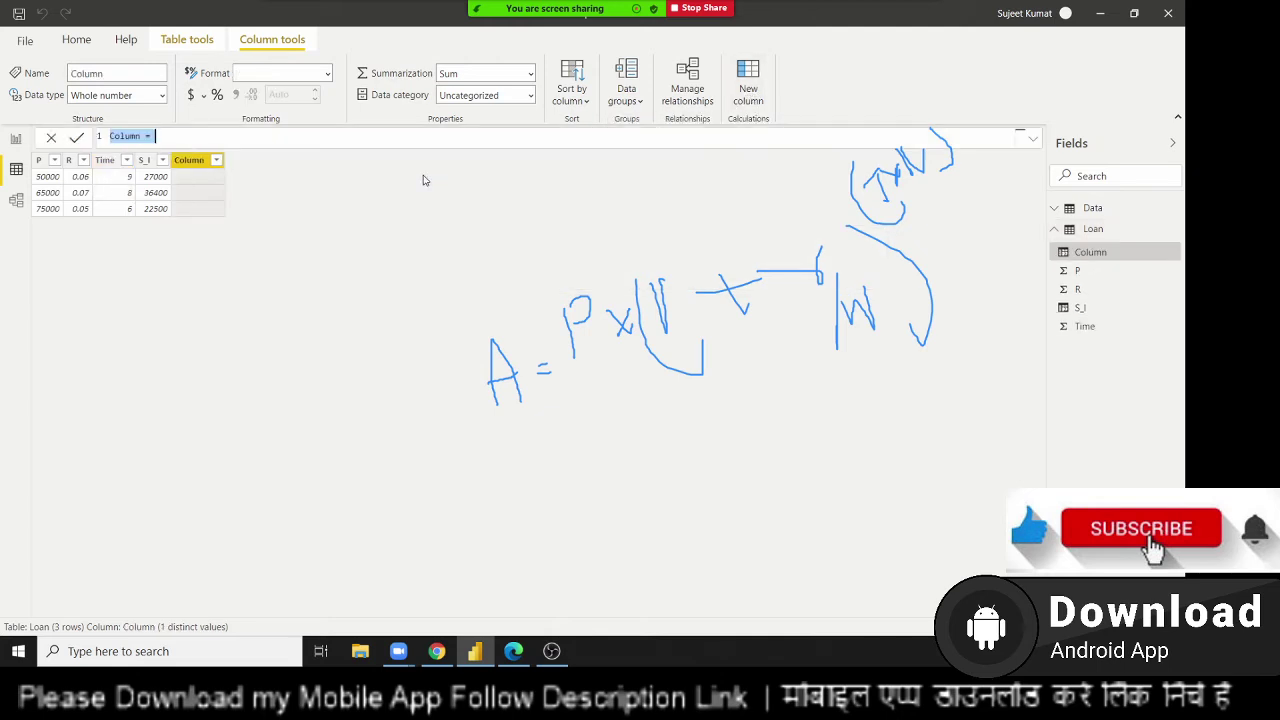
{"action": "double_click", "coordinate": [125, 136]}
{"action": "type", "text": "Am"}
{"action": "type", "text": "t"}
{"action": "type", "text": "_CI"}
Enter the formula Loan[P]*(1+(Loan[R]/12))^(Loan[Time]*12) and commit it
{"action": "type", "text": "p"}
{"action": "key", "text": "Up"}
{"action": "key", "text": "Tab"}
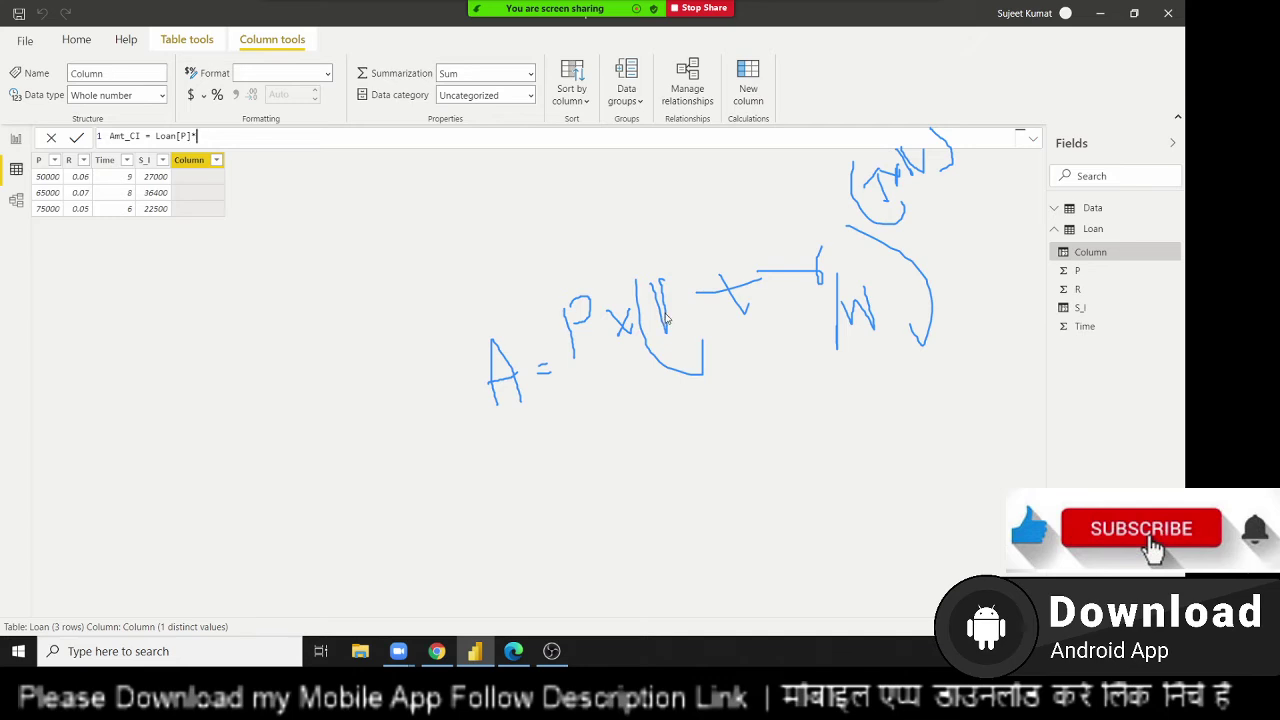
{"action": "type", "text": "("}
{"action": "type", "text": "1"}
{"action": "type", "text": "+"}
{"action": "type", "text": "("}
{"action": "type", "text": "Loan["}
{"action": "type", "text": "R]"}
{"action": "type", "text": "/"}
{"action": "type", "text": "/"}
{"action": "type", "text": "12"}
{"action": "type", "text": ")"}
{"action": "type", "text": ")"}
{"action": "type", "text": "^"}
{"action": "type", "text": "("}
{"action": "type", "text": "t"}
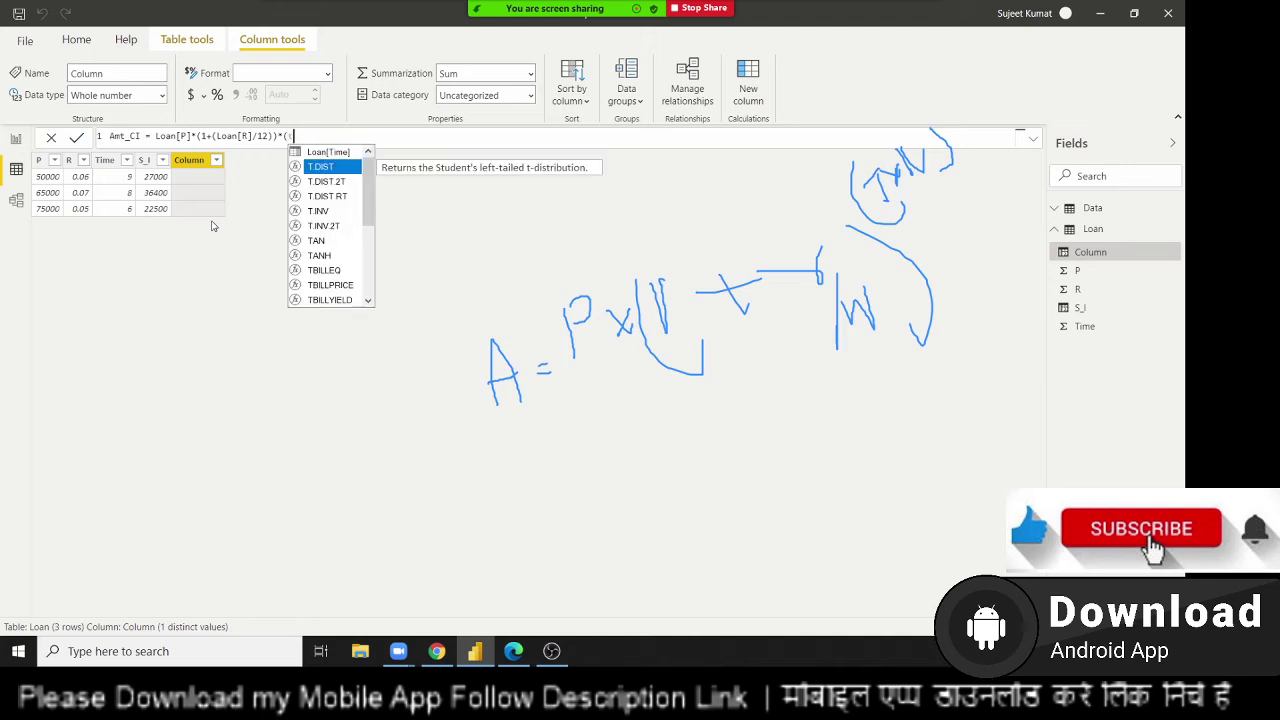
{"action": "key", "text": "Up"}
{"action": "key", "text": "Tab"}
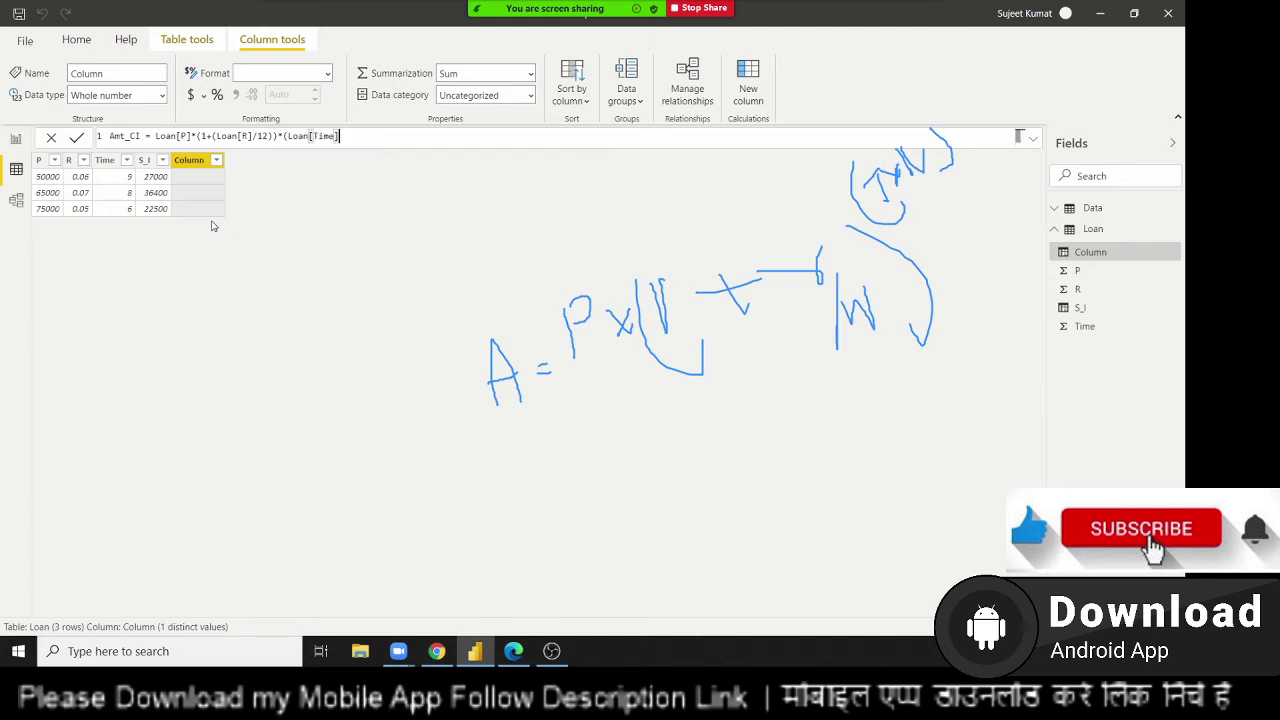
{"action": "type", "text": "*12"}
{"action": "type", "text": ")"}
{"action": "key", "text": "BackSpace"}
{"action": "type", "text": "^"}
{"action": "key", "text": "Return"}
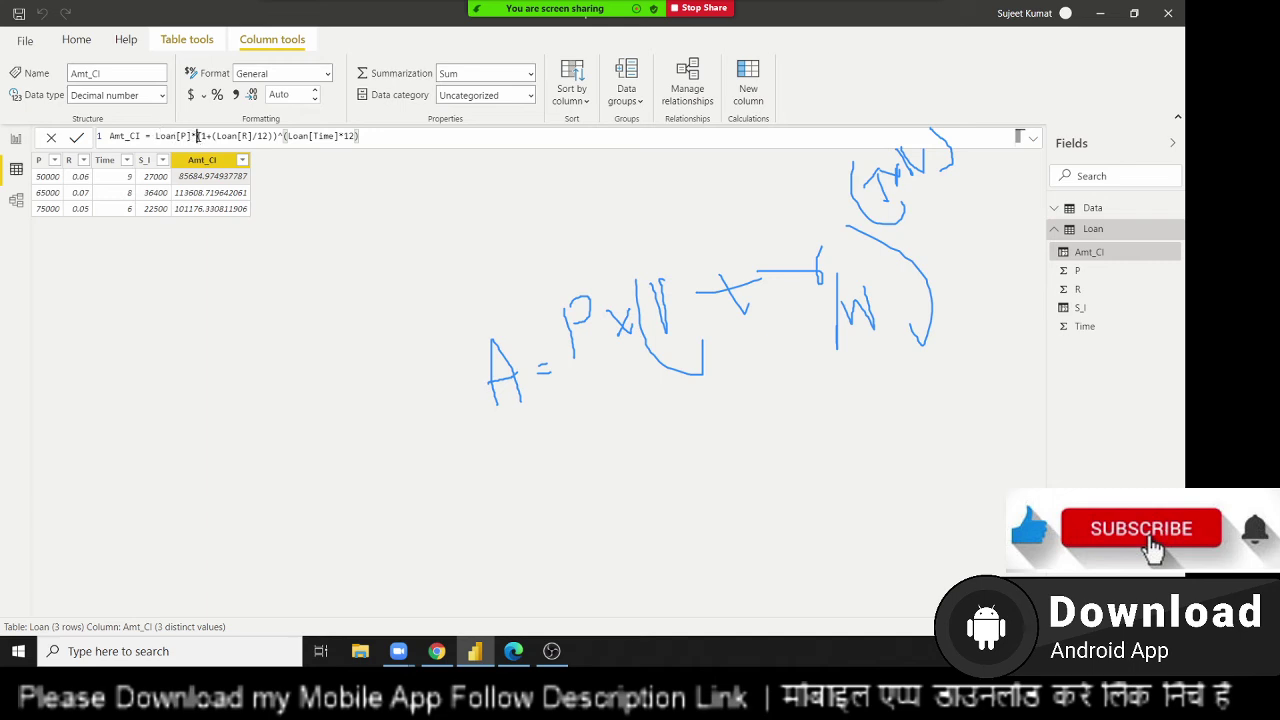
Add parentheses around the growth term of the Amt_CI formula
{"action": "left_click", "coordinate": [197, 136]}
{"action": "type", "text": "(("}
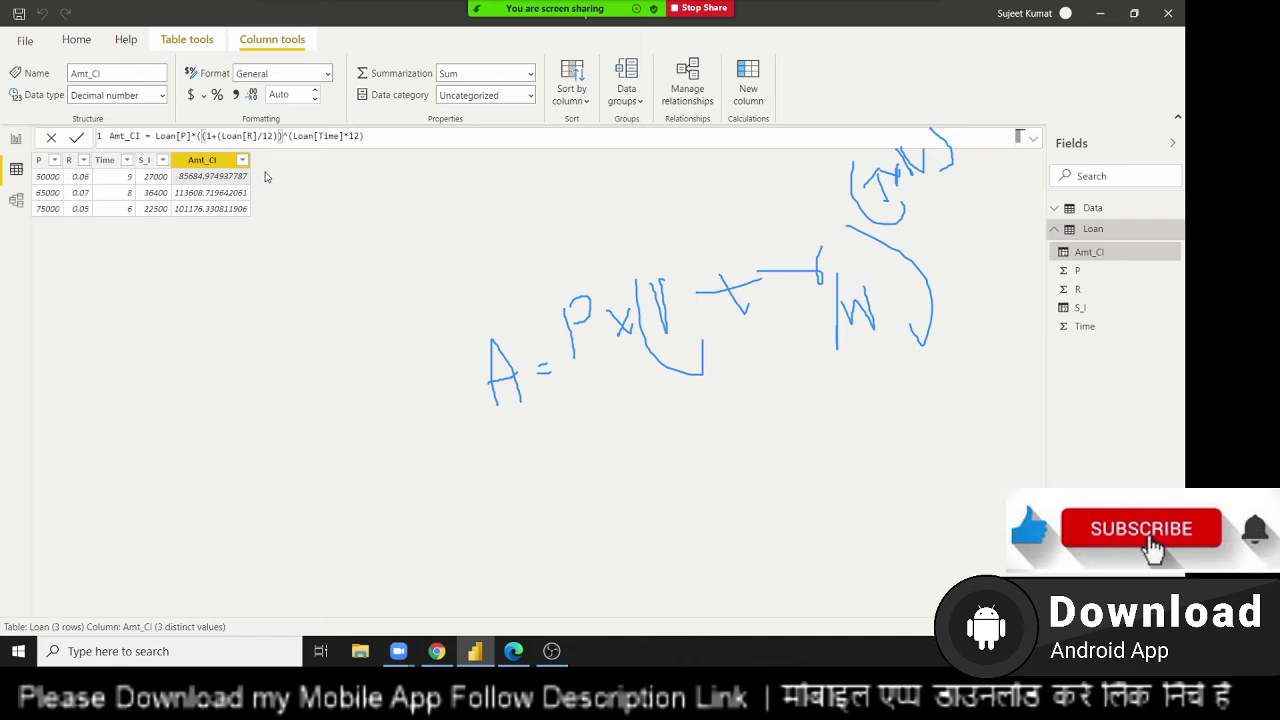
{"action": "left_click", "coordinate": [401, 135]}
{"action": "type", "text": ")"}
{"action": "key", "text": "Return"}
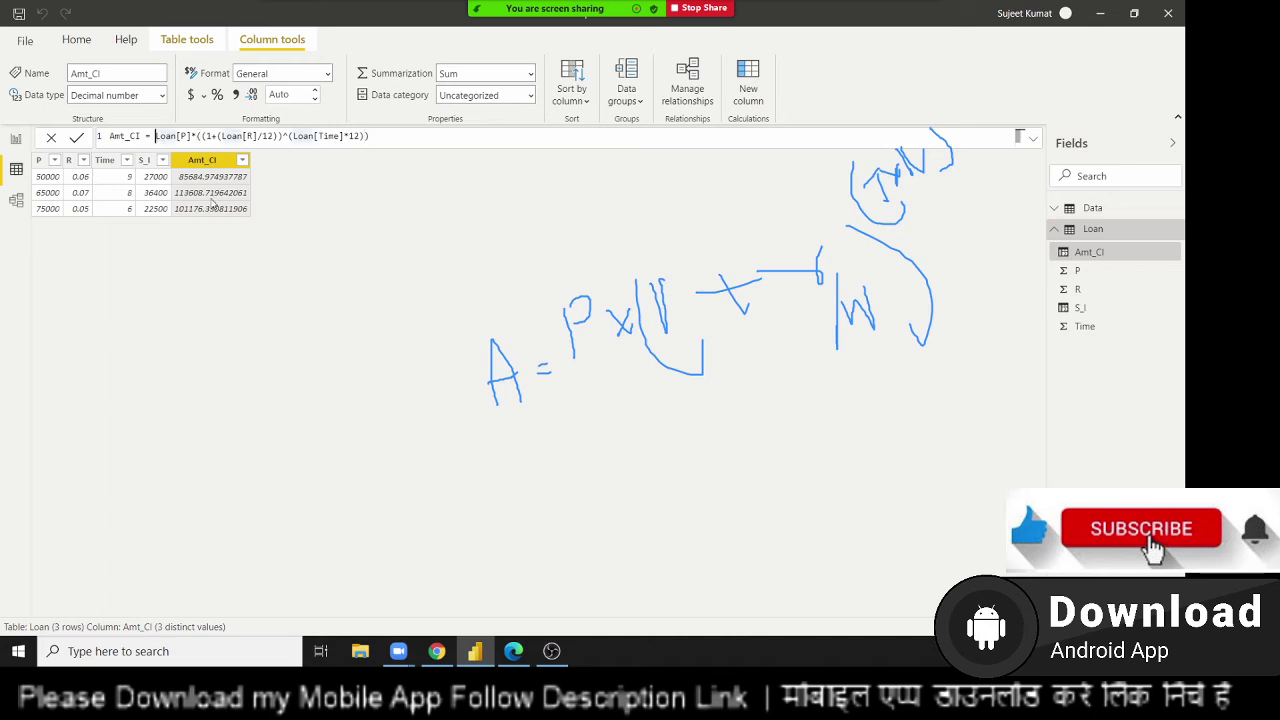
Wrap the formula in ROUND(…,0) so it shows 85685, 113609, 101176, then show the desktop
{"action": "type", "text": "rou"}
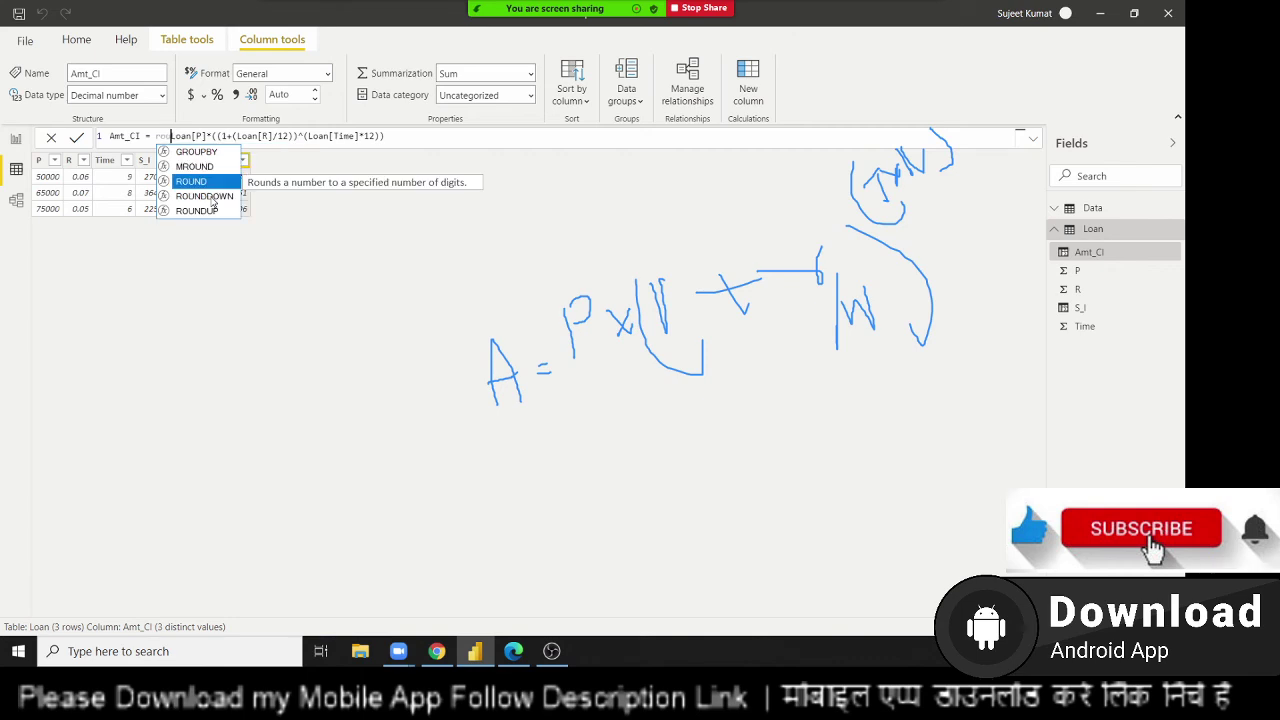
{"action": "key", "text": "Tab"}
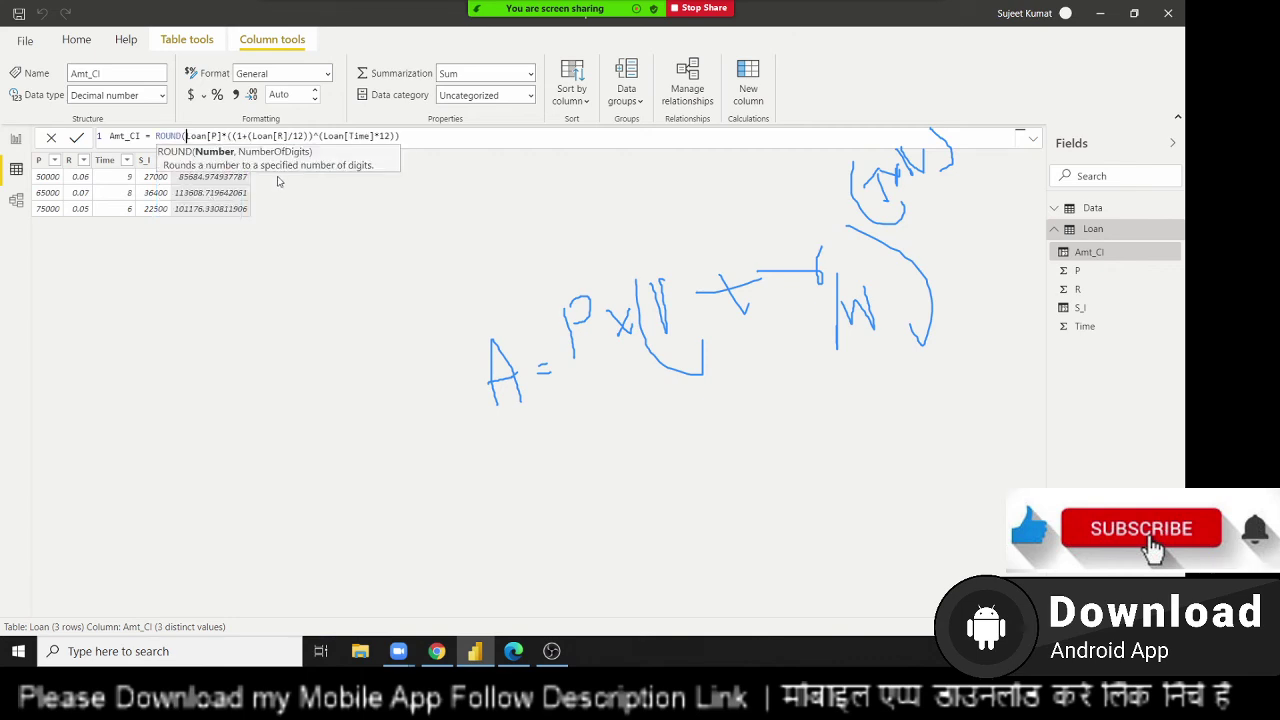
{"action": "left_click", "coordinate": [421, 136]}
{"action": "type", "text": ","}
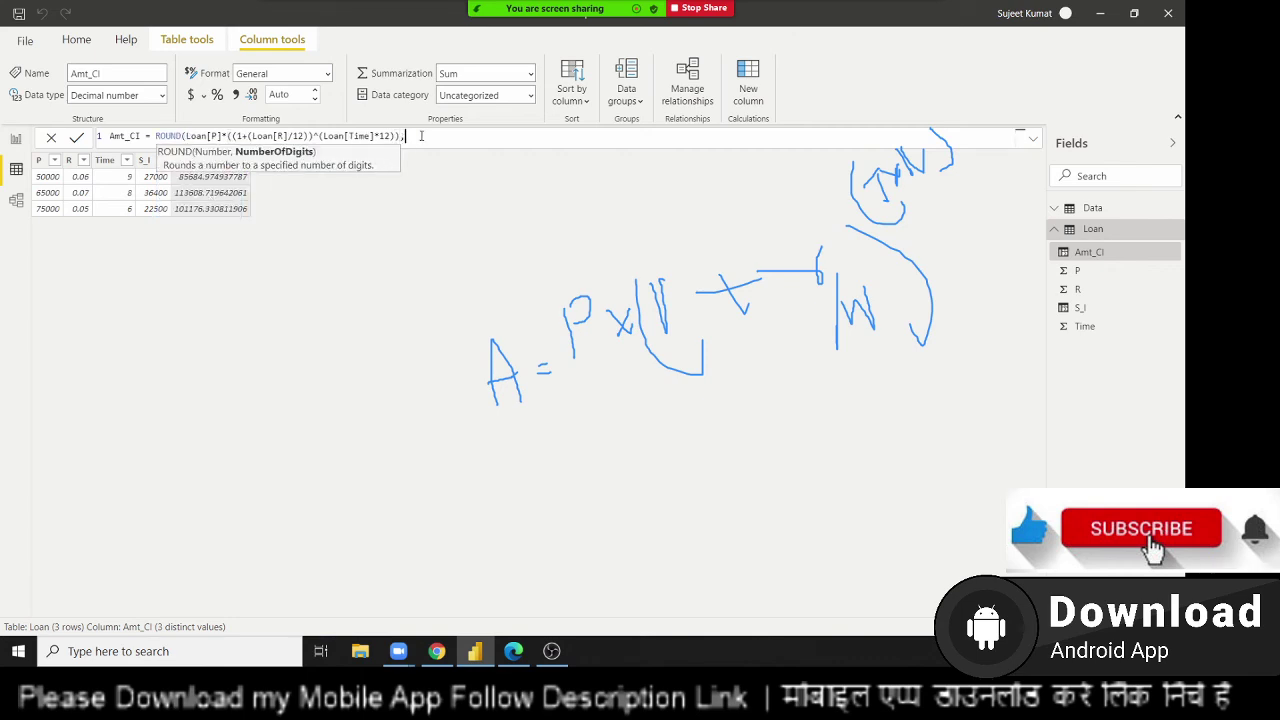
{"action": "type", "text": "0)"}
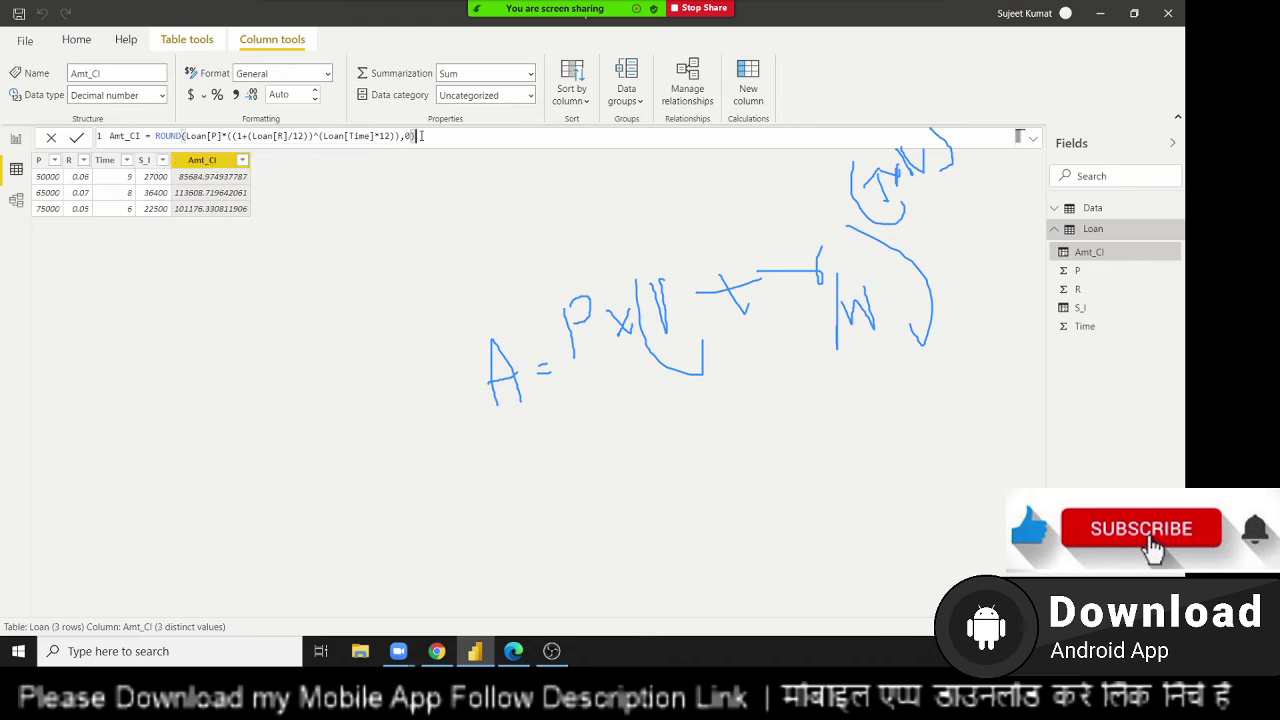
{"action": "key", "text": "Return"}
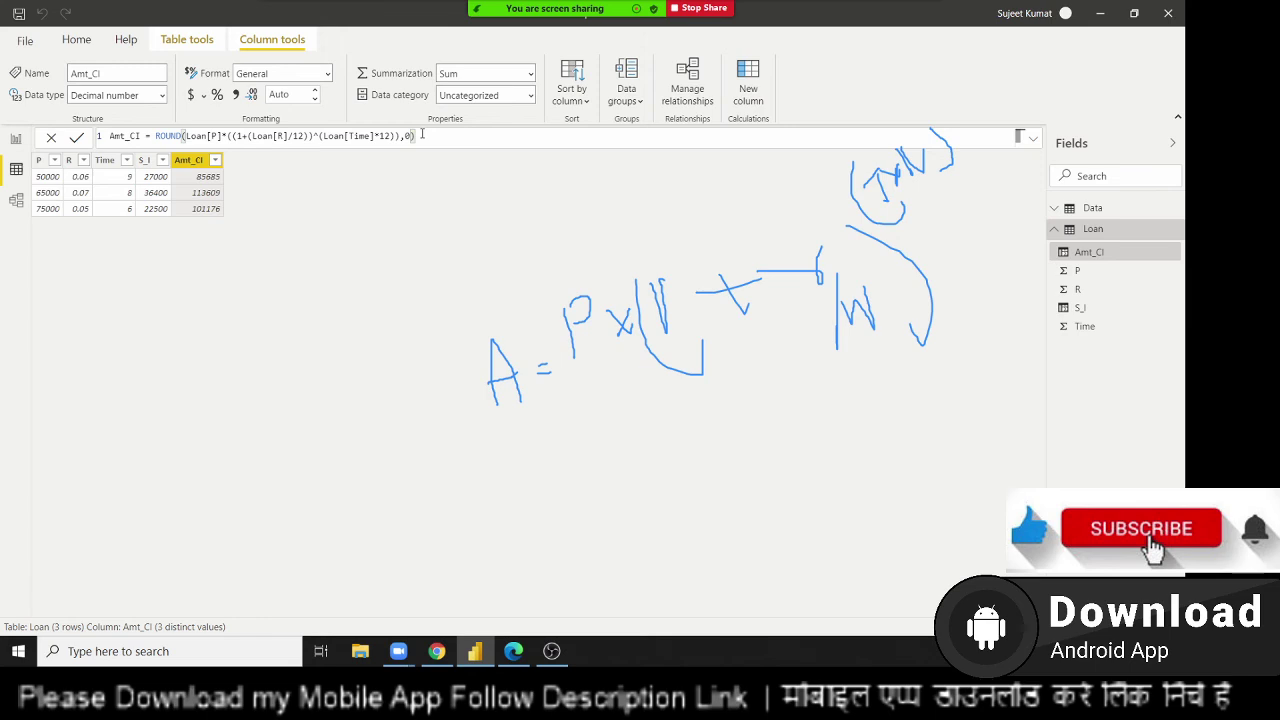
{"action": "key", "text": "super+d"}
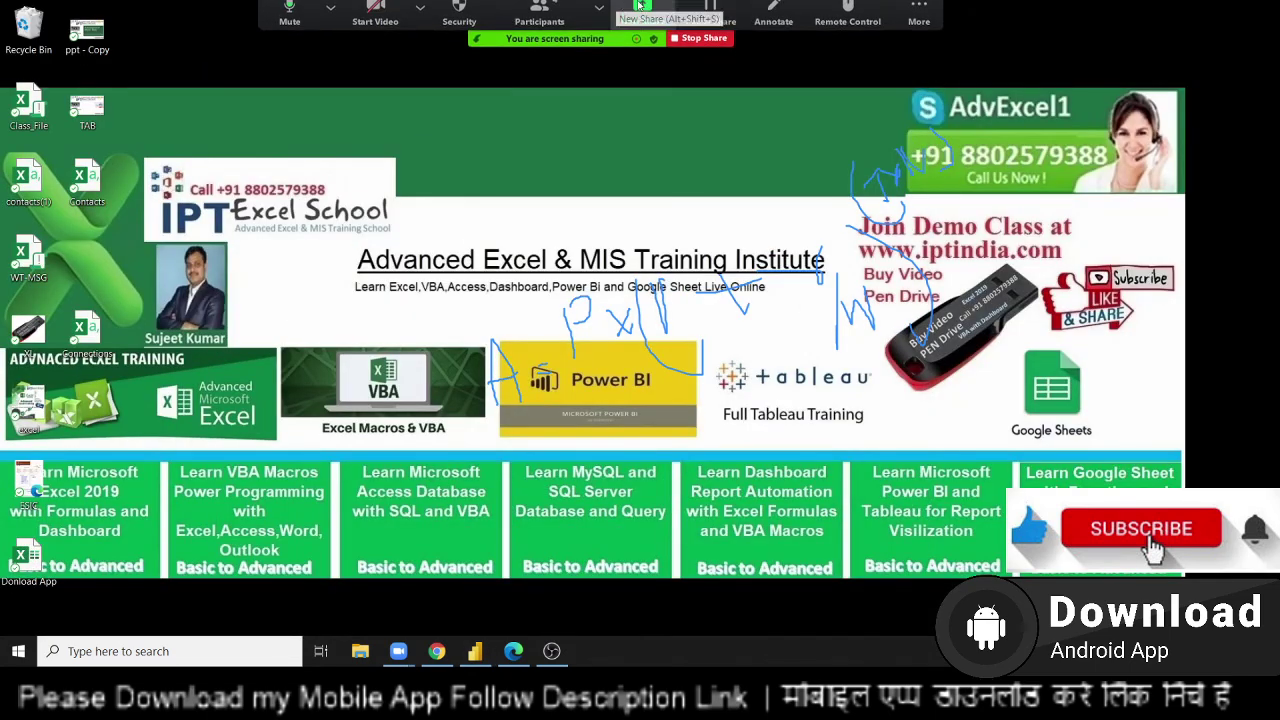
Use Zoom's Annotate Clear All Drawings to erase the formula sketch, then return to Power BI
{"action": "left_click", "coordinate": [922, 18]}
{"action": "left_click", "coordinate": [962, 17]}
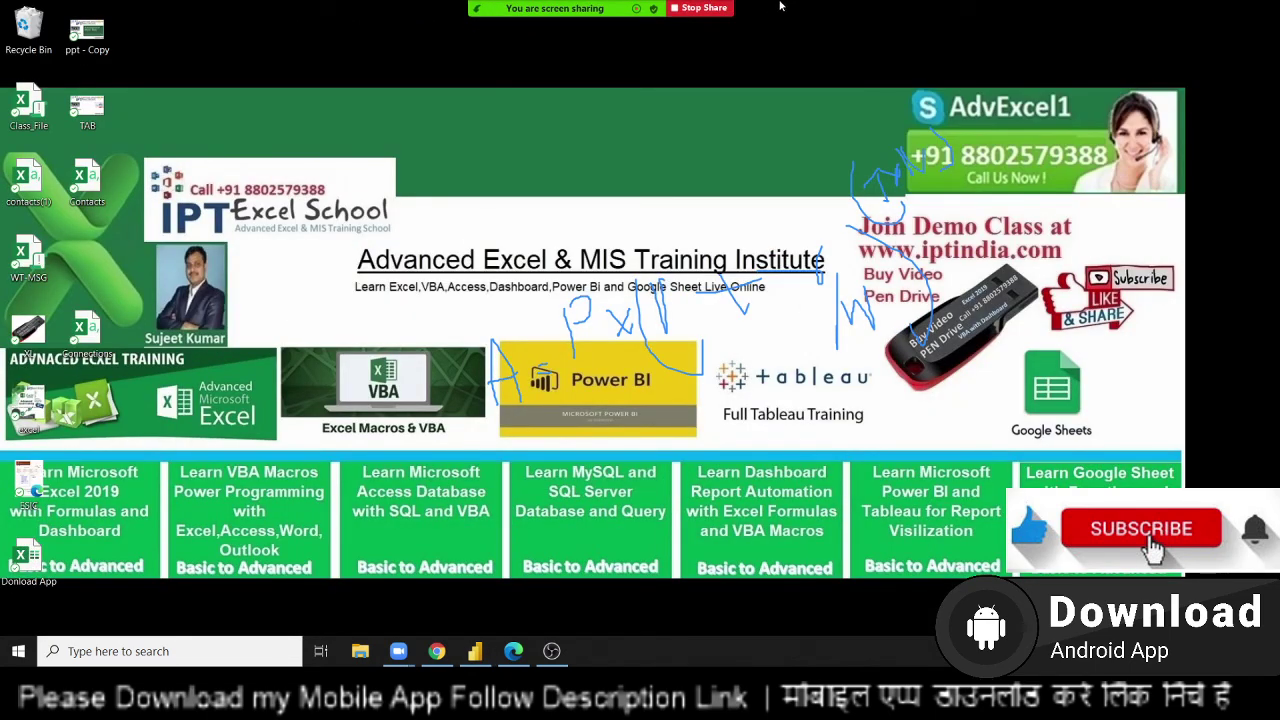
{"action": "left_click", "coordinate": [330, 17]}
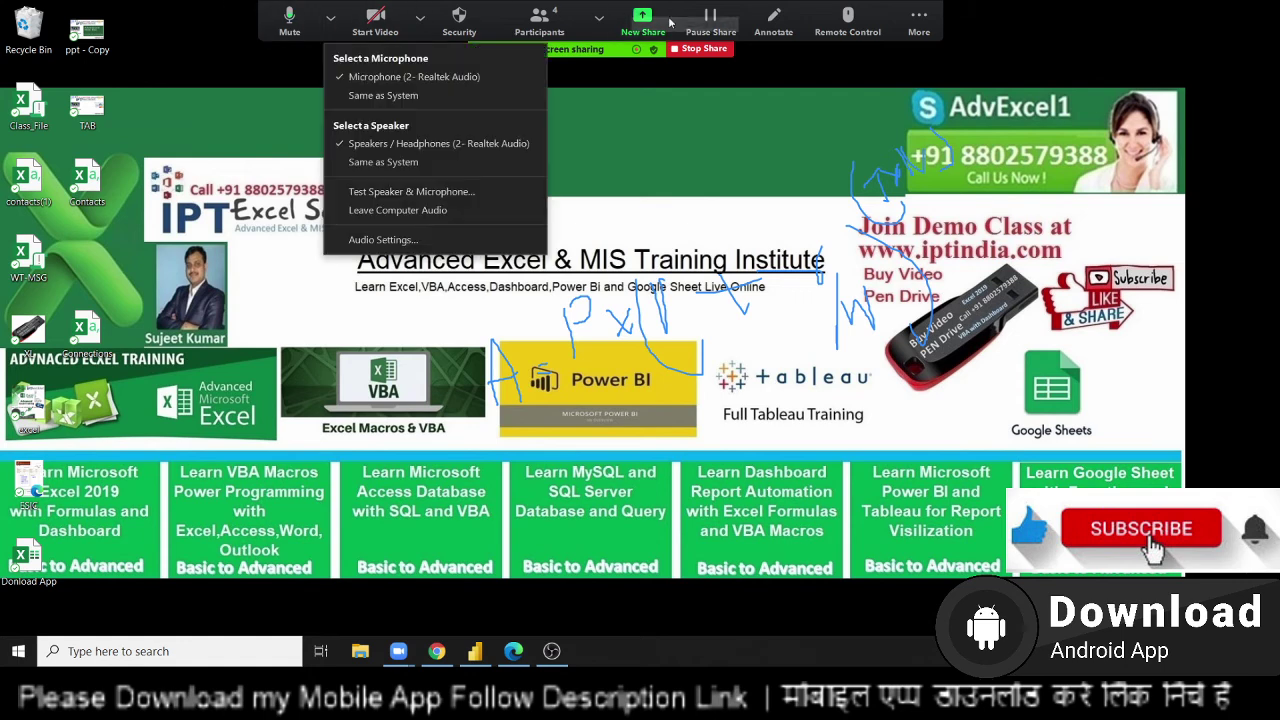
{"action": "left_click", "coordinate": [770, 25]}
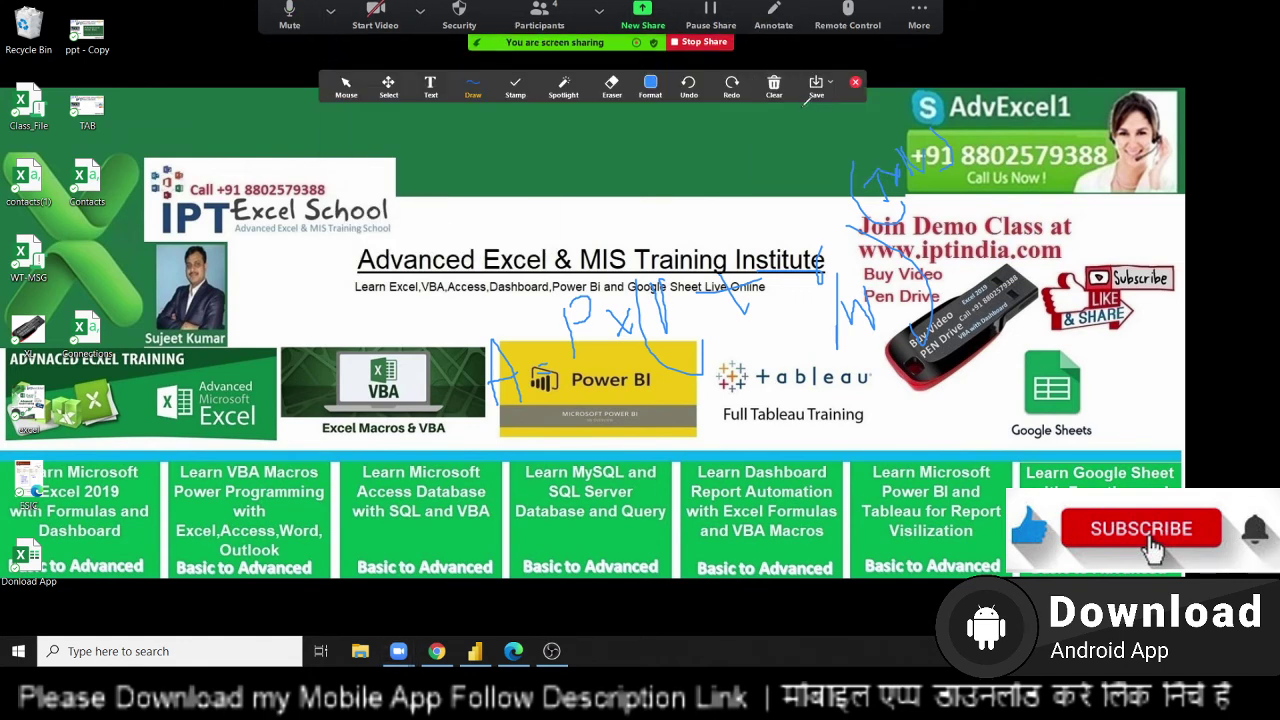
{"action": "left_click", "coordinate": [775, 88]}
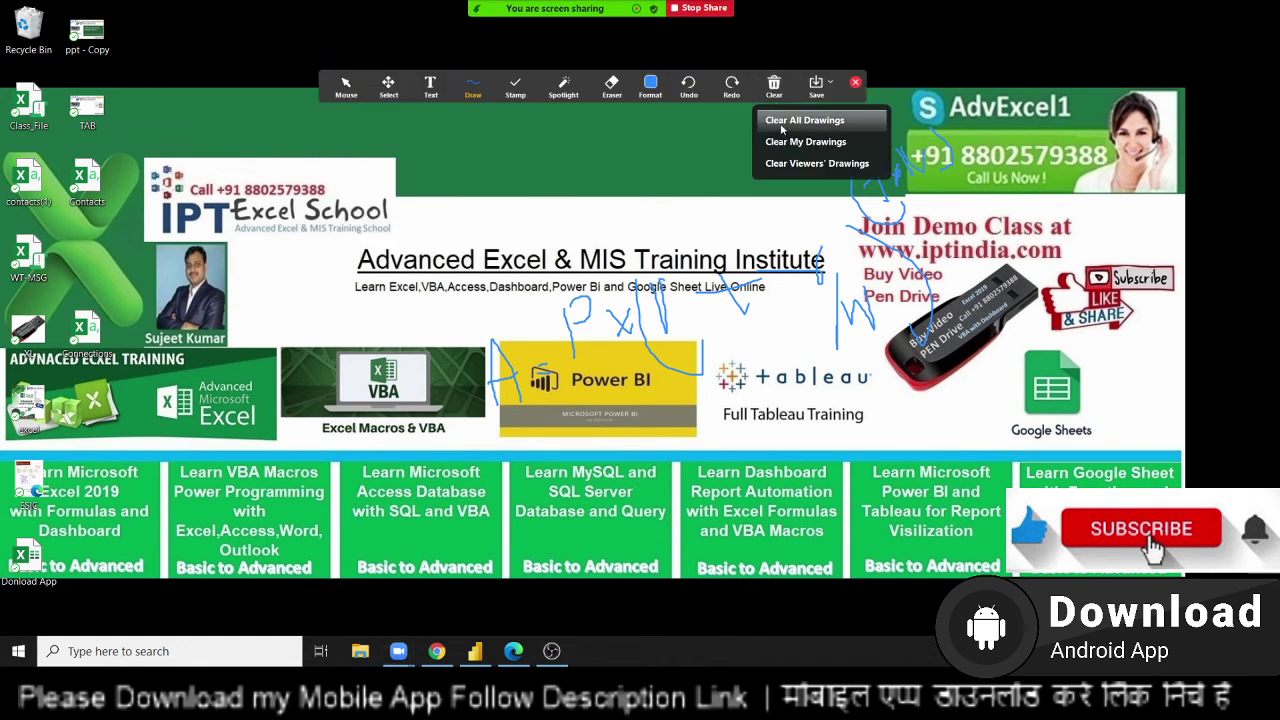
{"action": "left_click", "coordinate": [782, 122]}
{"action": "left_click", "coordinate": [855, 82]}
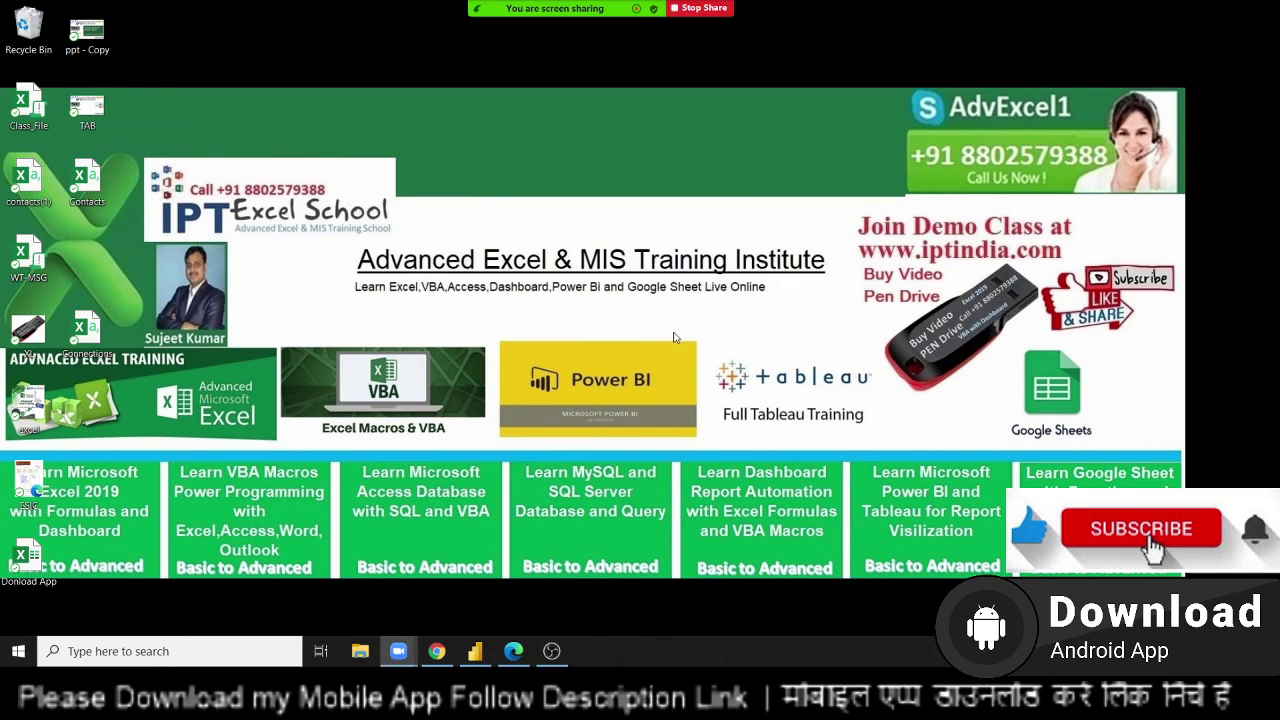
{"action": "left_click", "coordinate": [476, 652]}
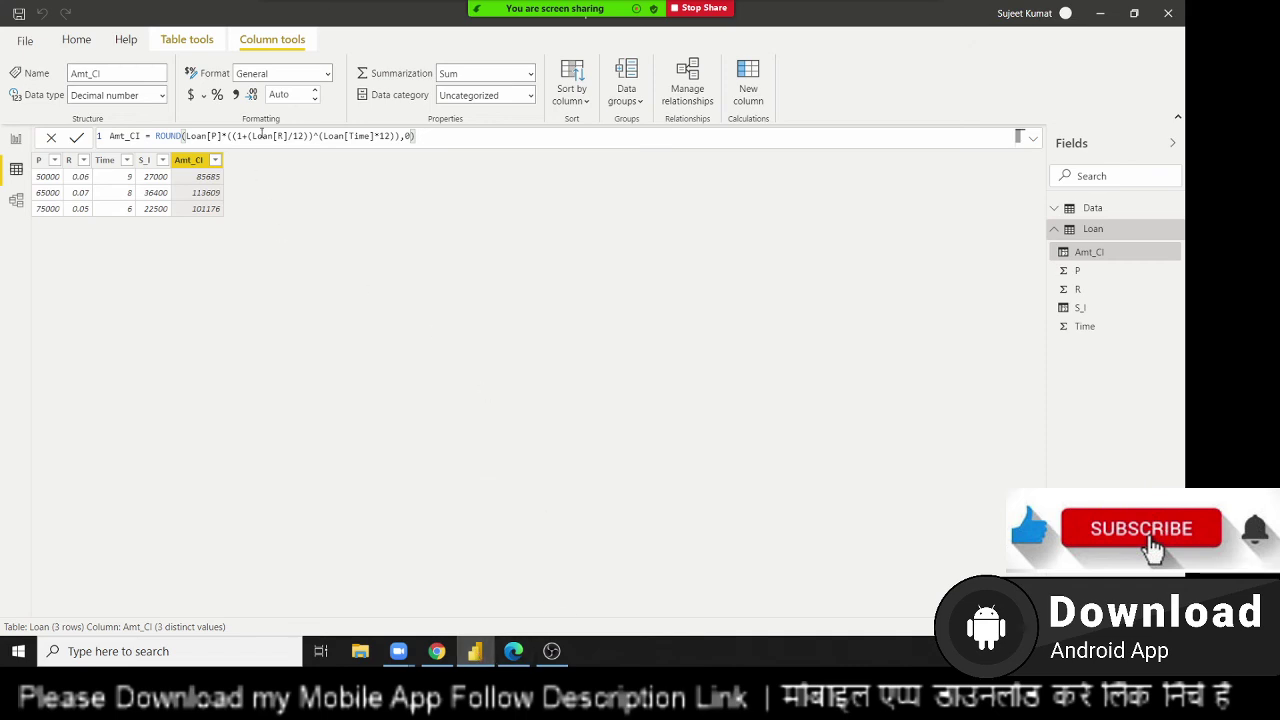
{"action": "left_click_drag", "start_coordinate": [165, 137], "coordinate": [429, 137]}
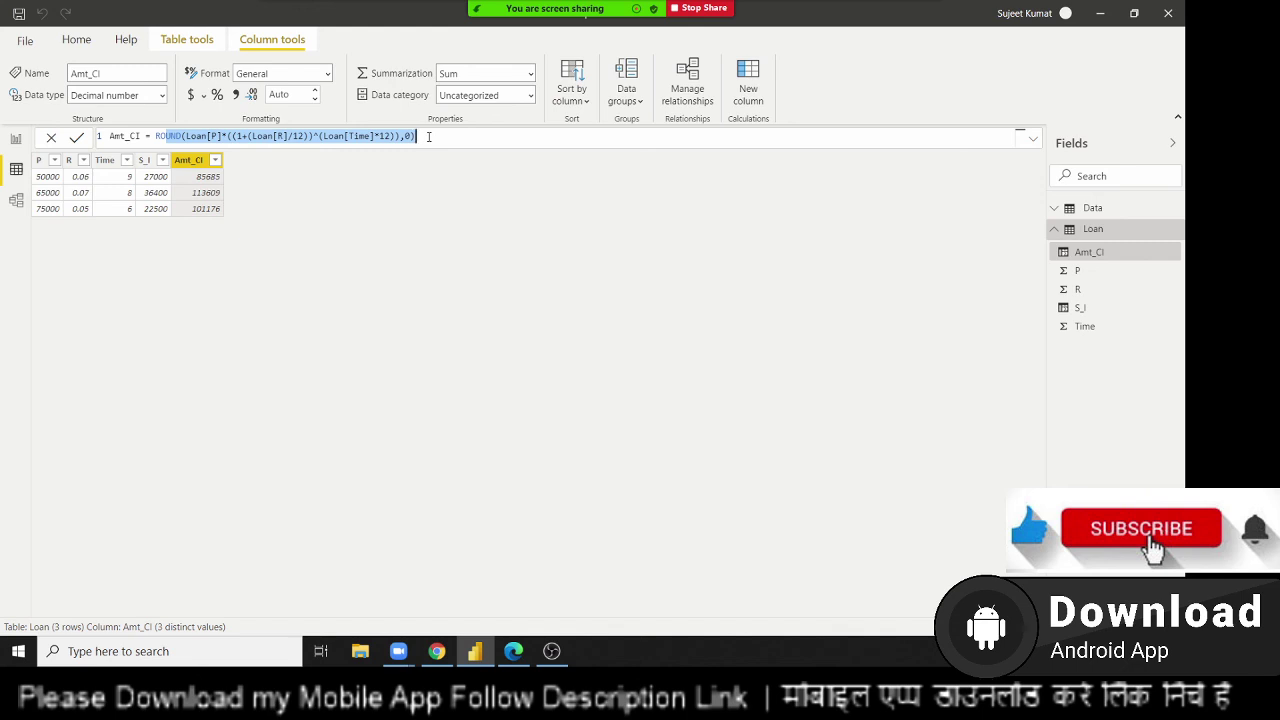
{"action": "key", "text": "super+d"}
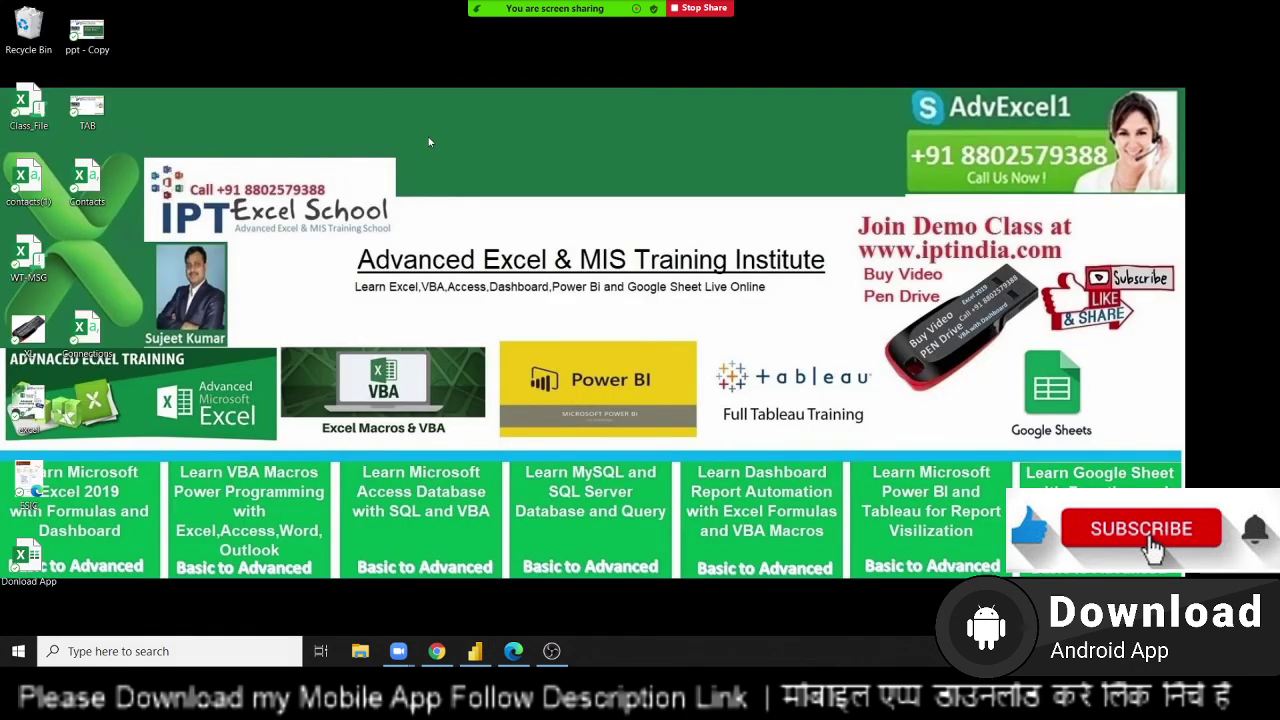
{"action": "key", "text": "super+d"}
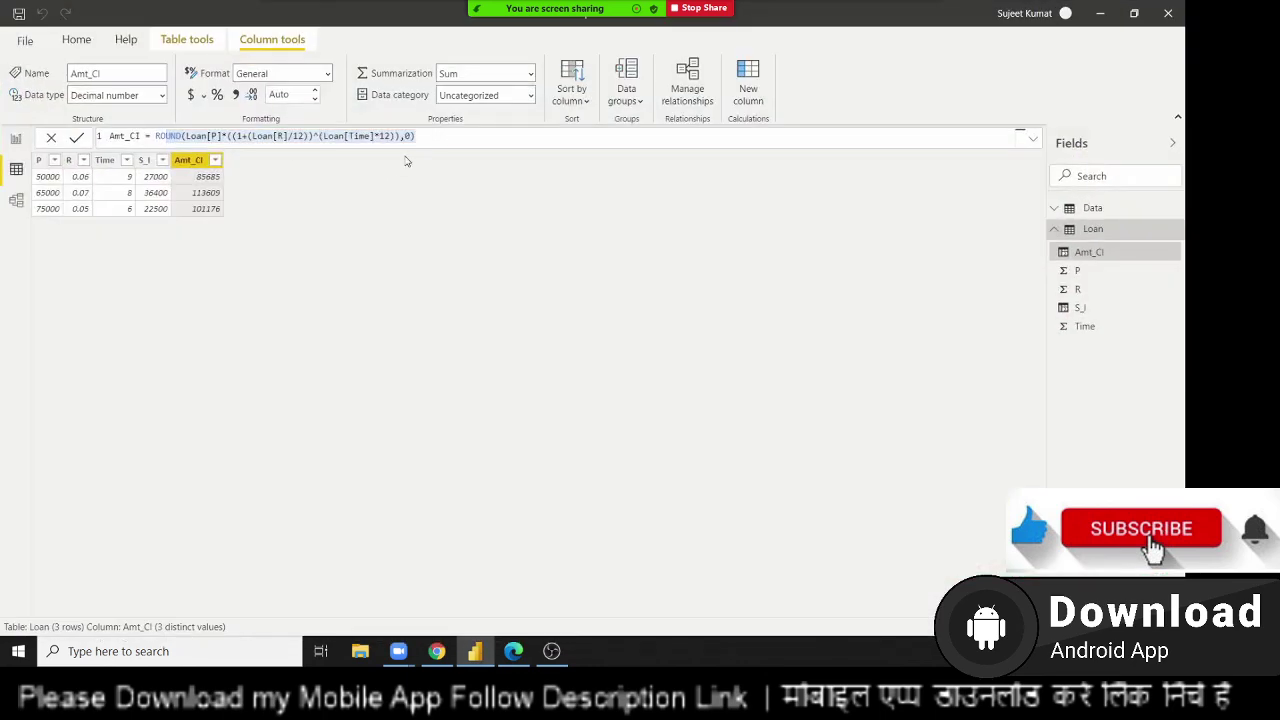
{"action": "left_click_drag", "start_coordinate": [416, 136], "coordinate": [344, 136]}
{"action": "key", "text": "ctrl+a"}
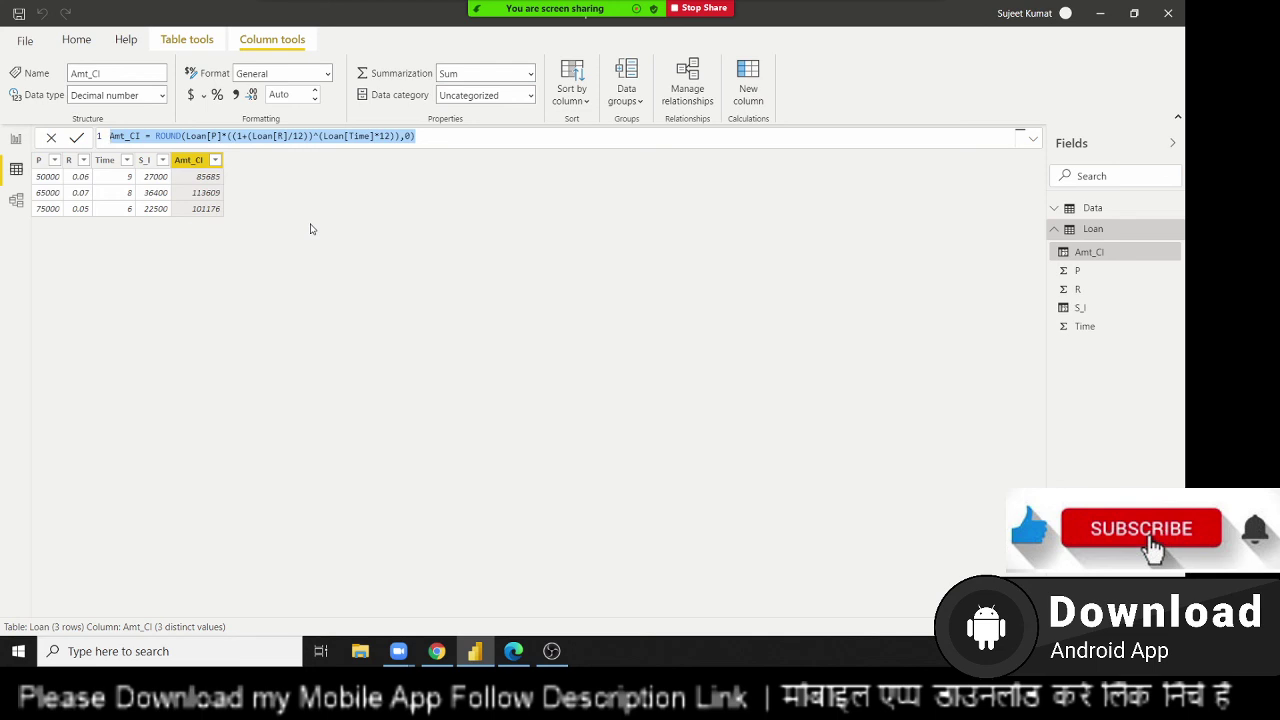
{"action": "key", "text": "End"}
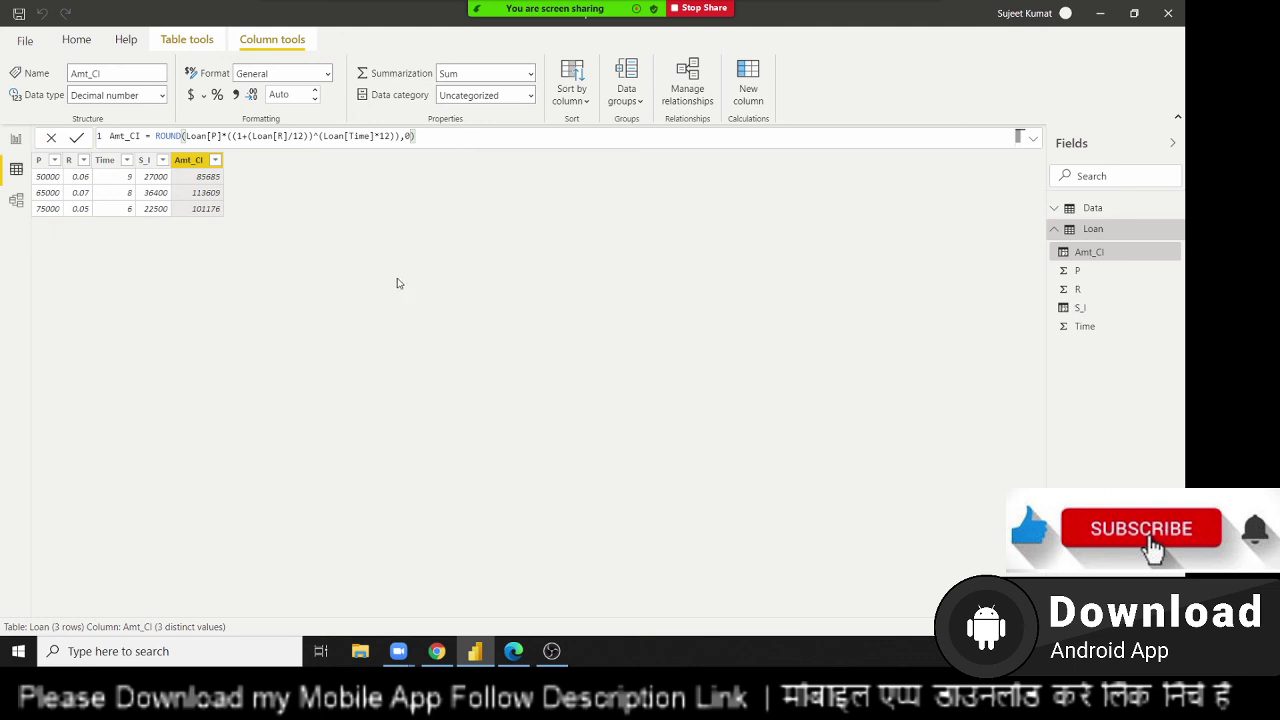
{"action": "key", "text": "super"}
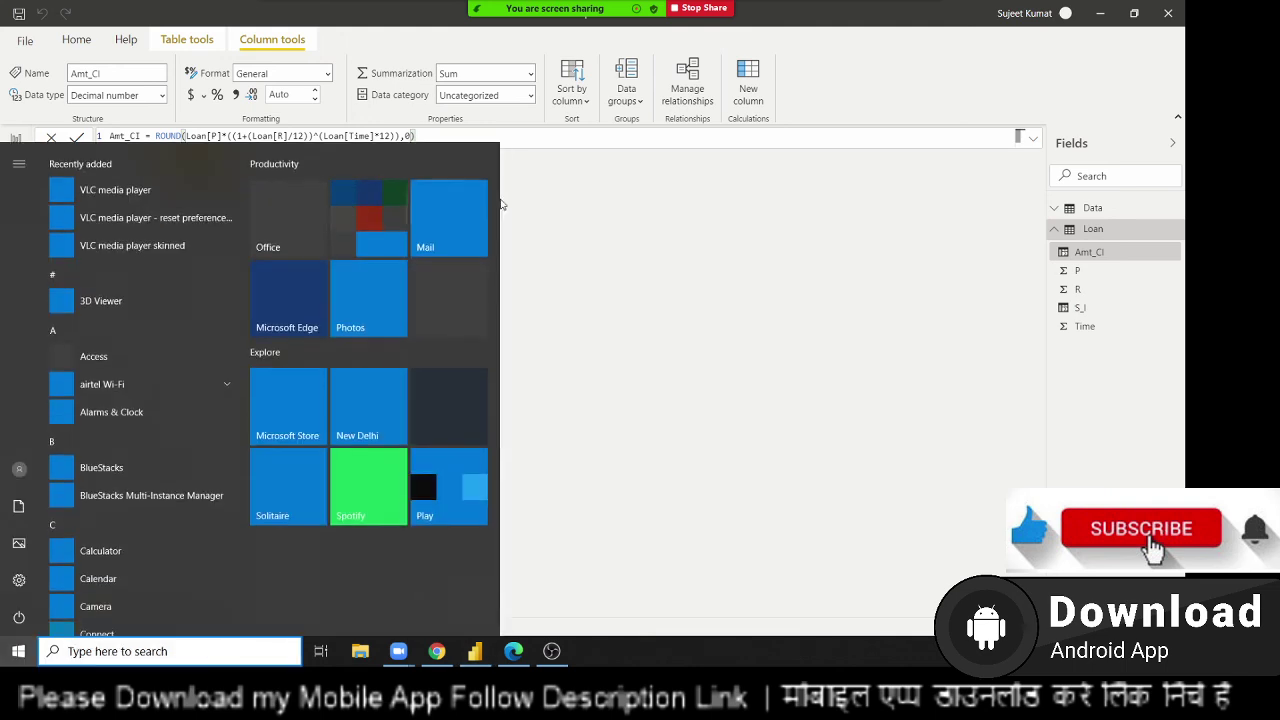
Close the Start menu by clicking on the Power BI window
{"action": "left_click", "coordinate": [674, 201]}
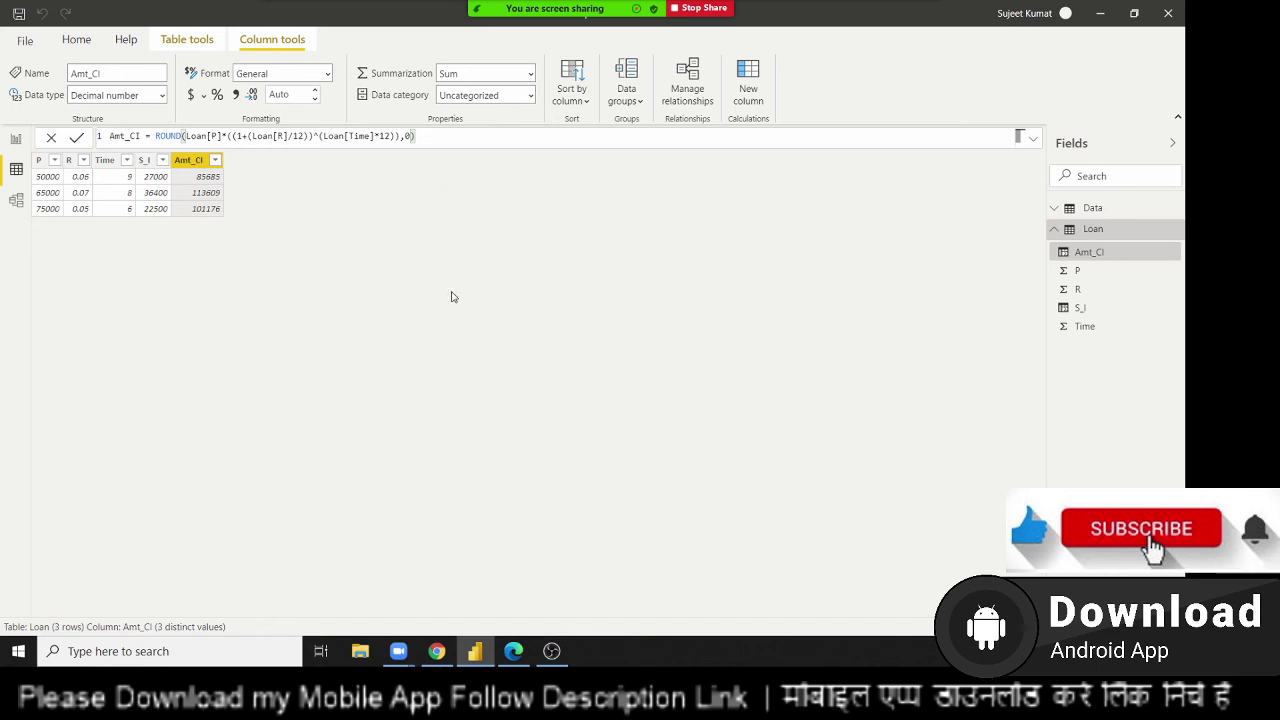
End the Zoom meeting for all participants via More > End
{"action": "mouse_move", "coordinate": [555, 8]}
{"action": "left_click", "coordinate": [919, 20]}
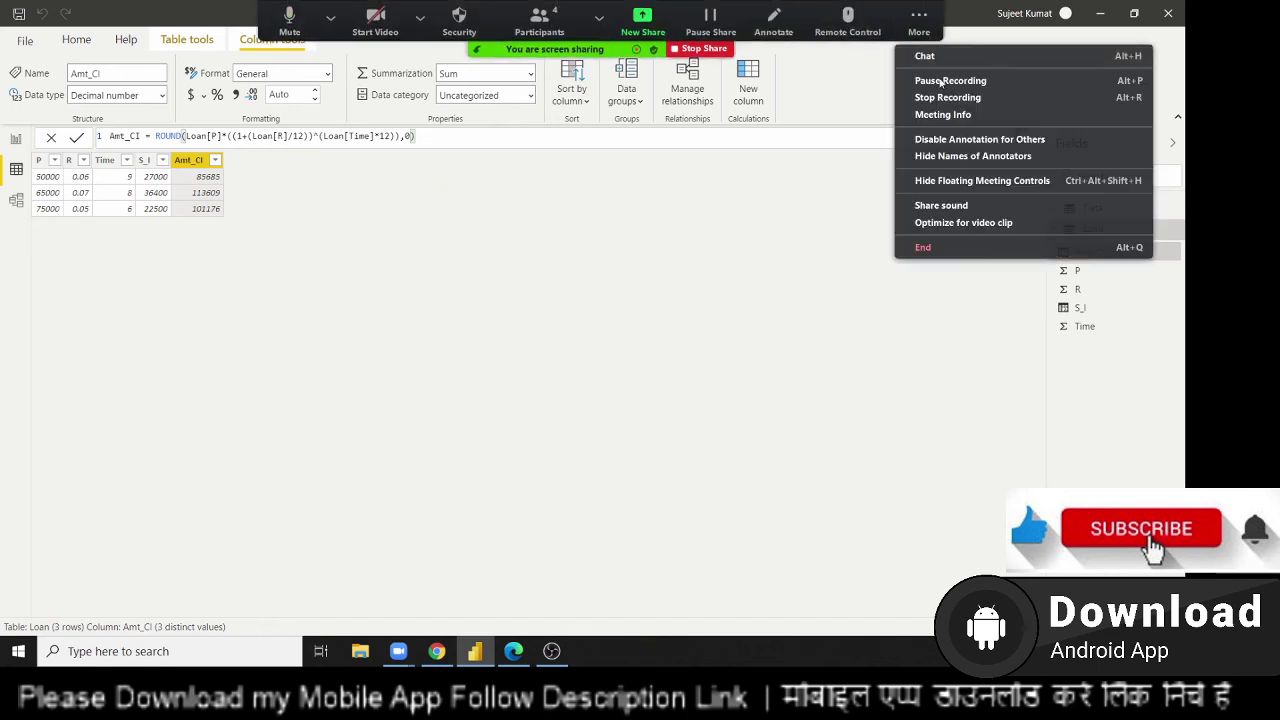
{"action": "left_click", "coordinate": [764, 347]}
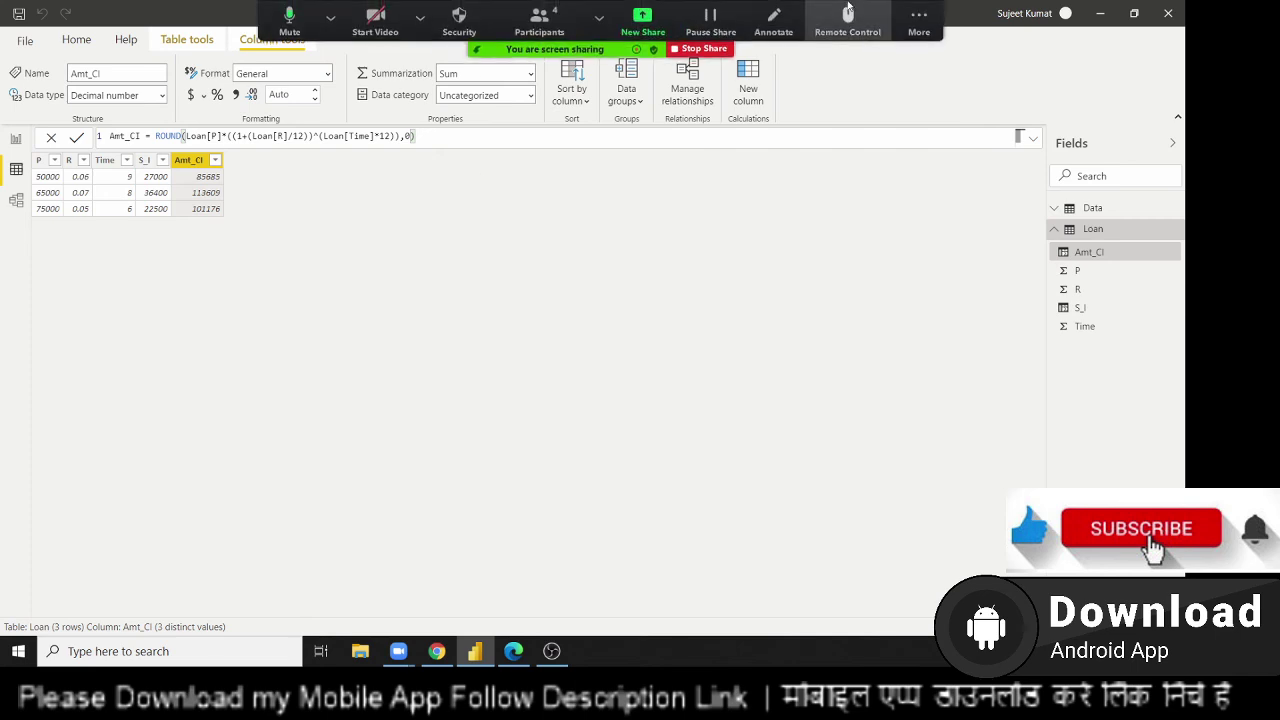
{"action": "left_click", "coordinate": [919, 20]}
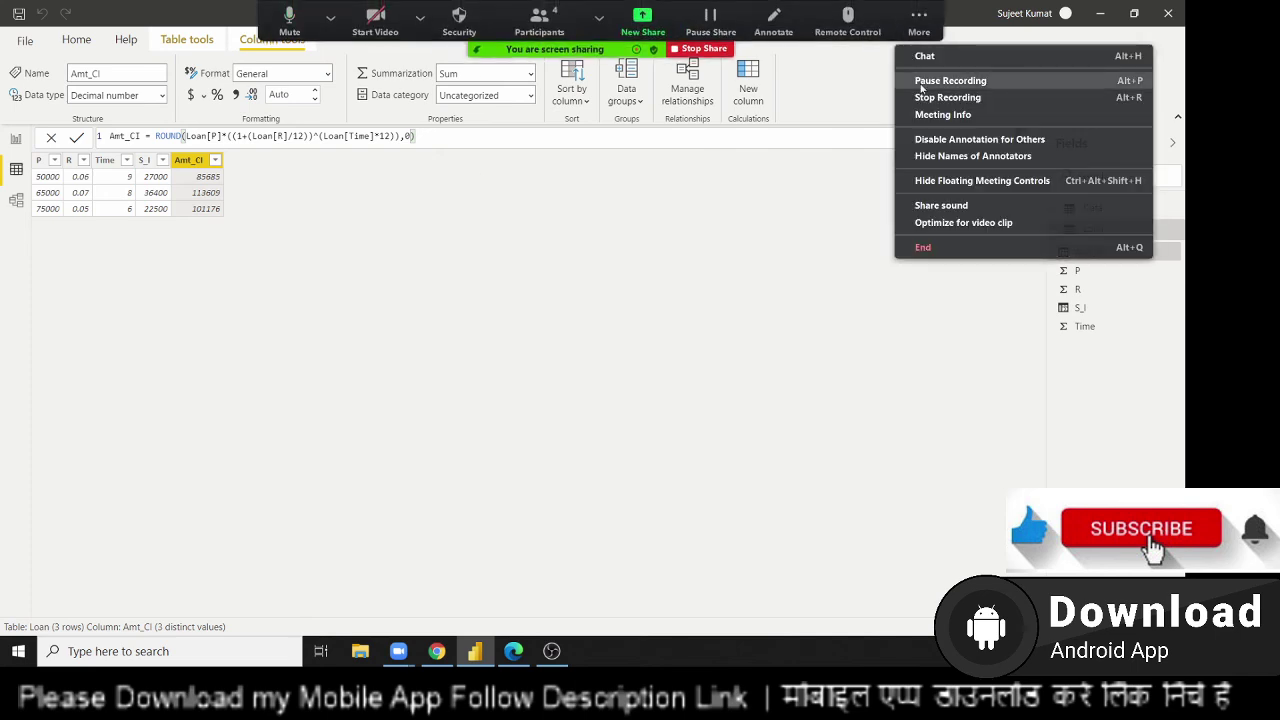
{"action": "left_click", "coordinate": [924, 248]}
{"action": "left_click", "coordinate": [650, 286]}
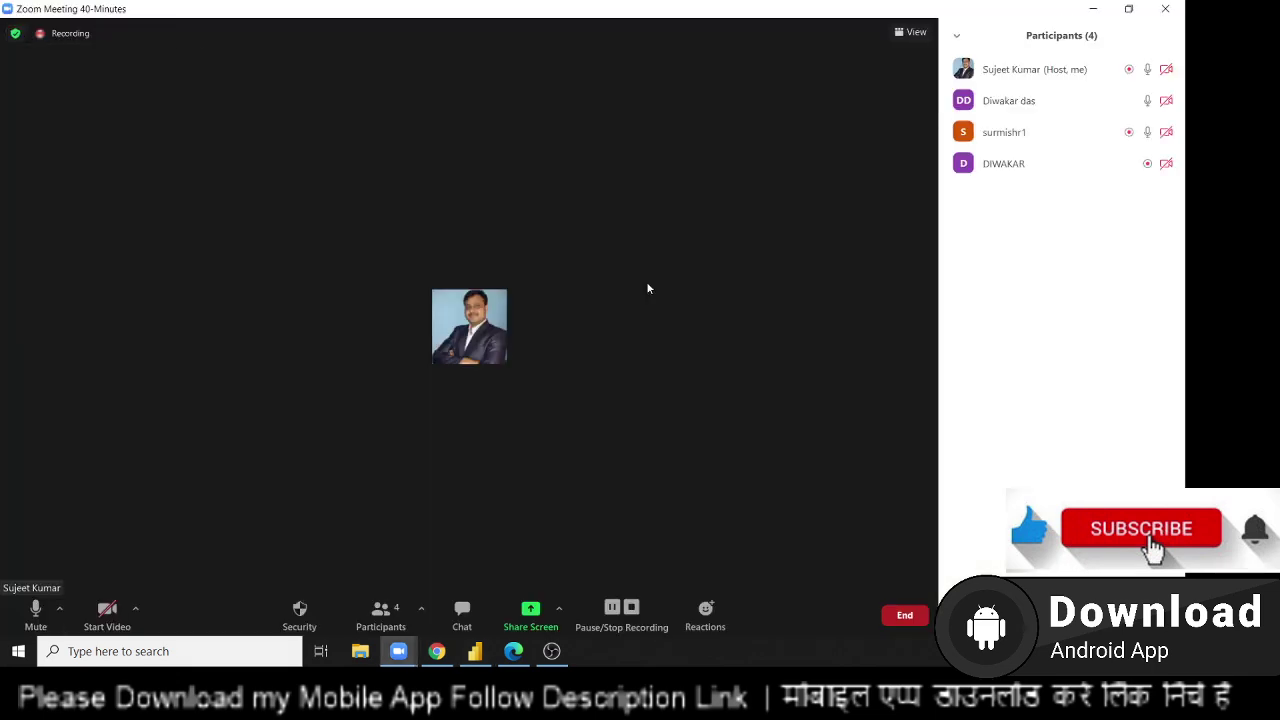